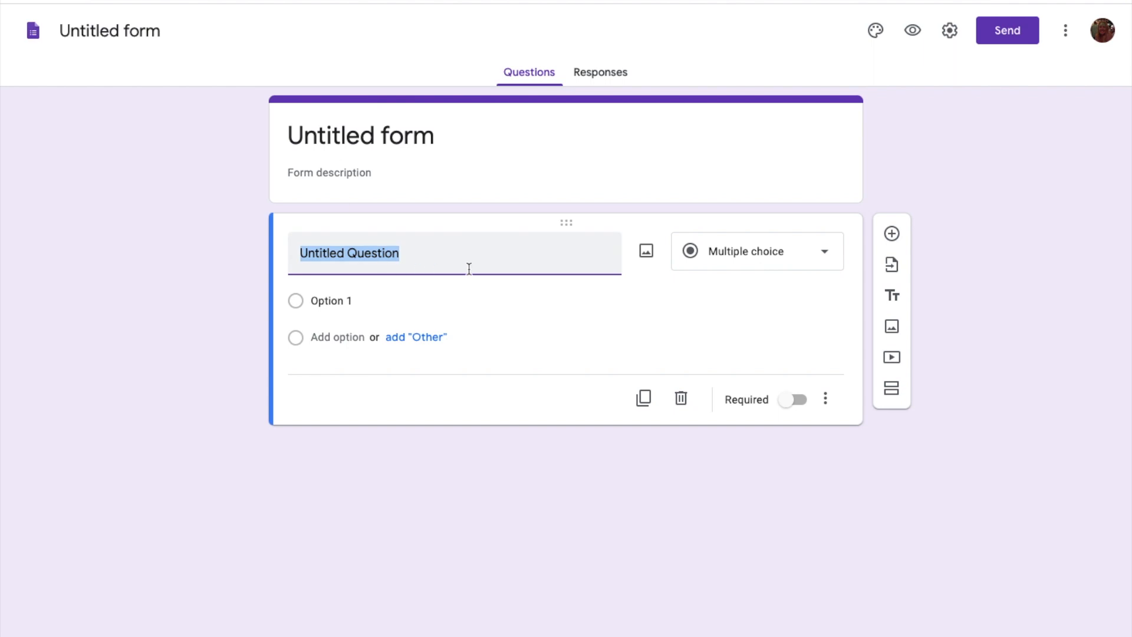
Step: Title the form with the student's first name in possessive form followed by "IEP Data" and apply that title as the file name
click(447, 144)
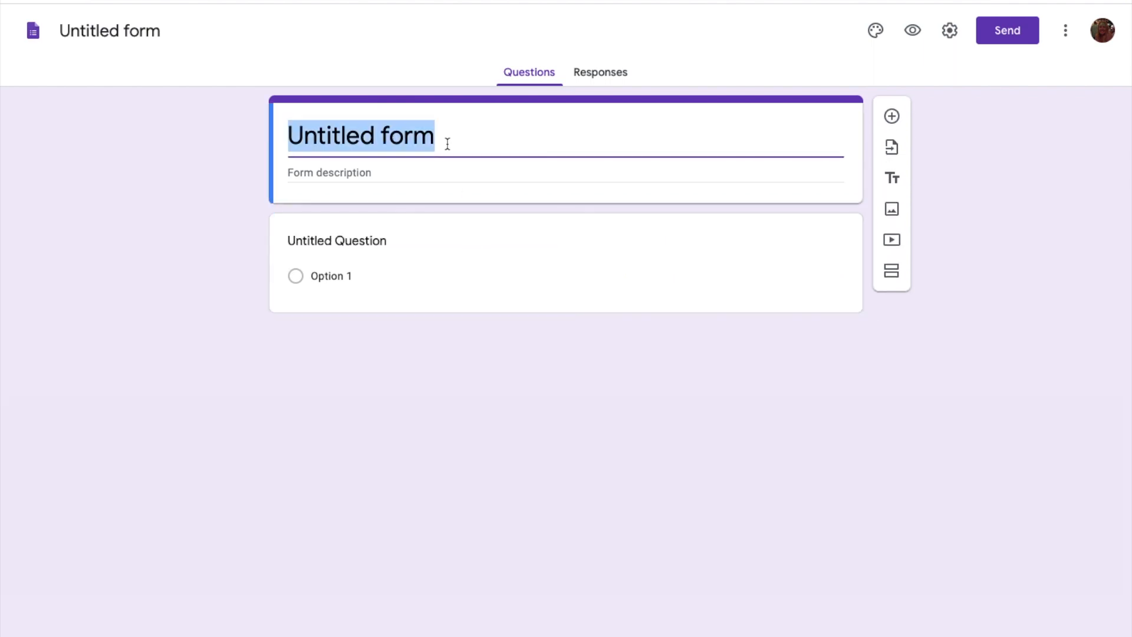
text(Johny)
key(BackSpace)
text(ny's IEP Data)
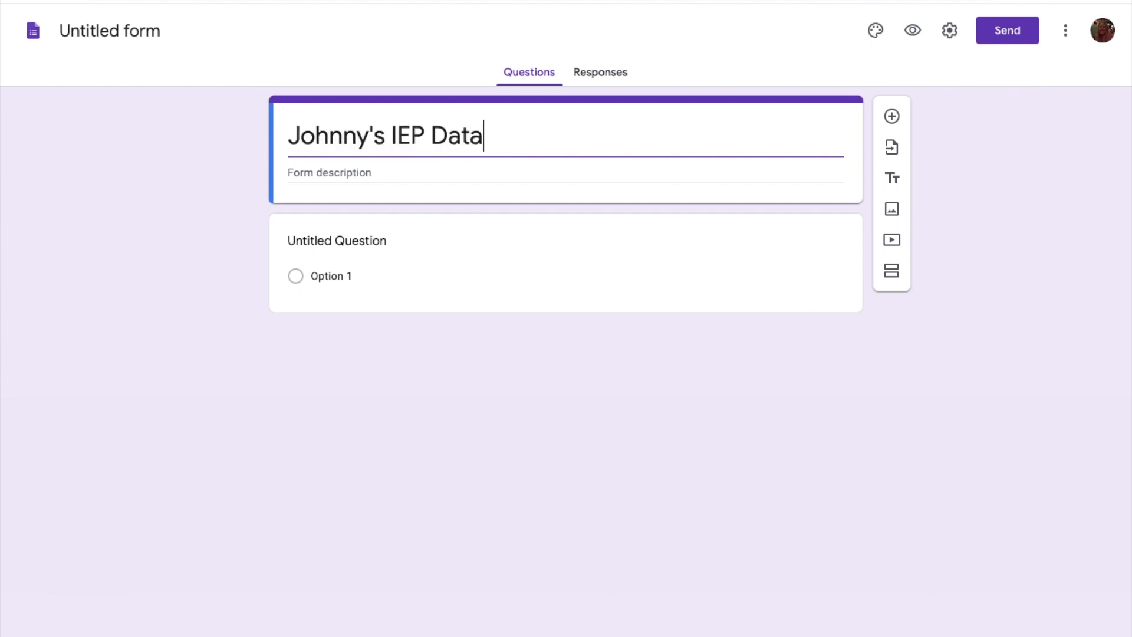
click(115, 33)
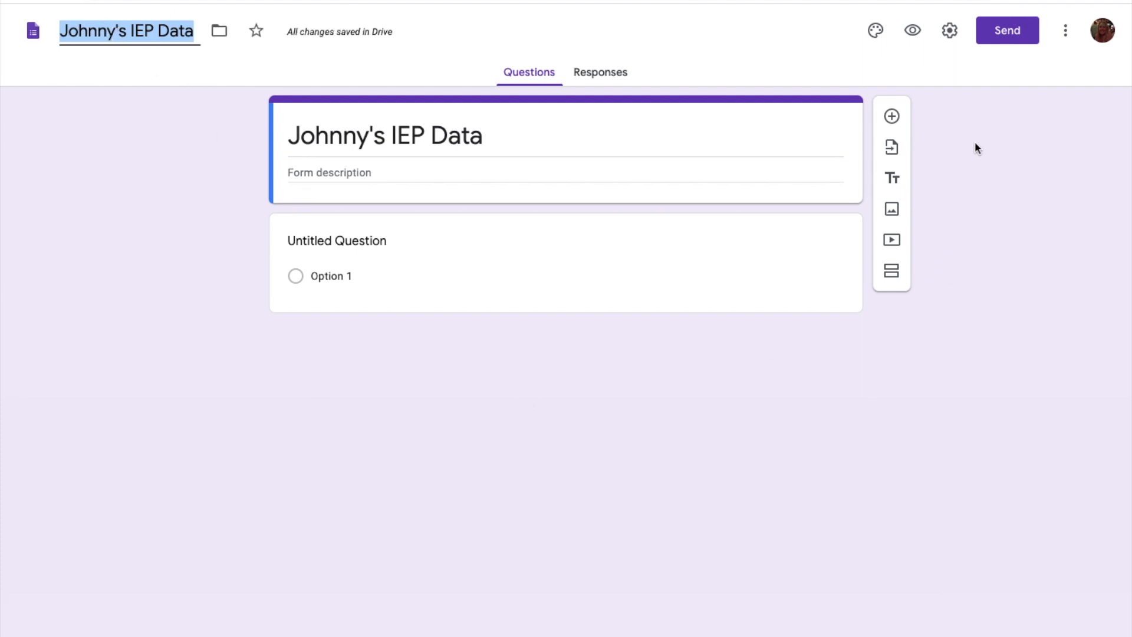
Step: Change the form's theme color to green and close the theme options
click(876, 33)
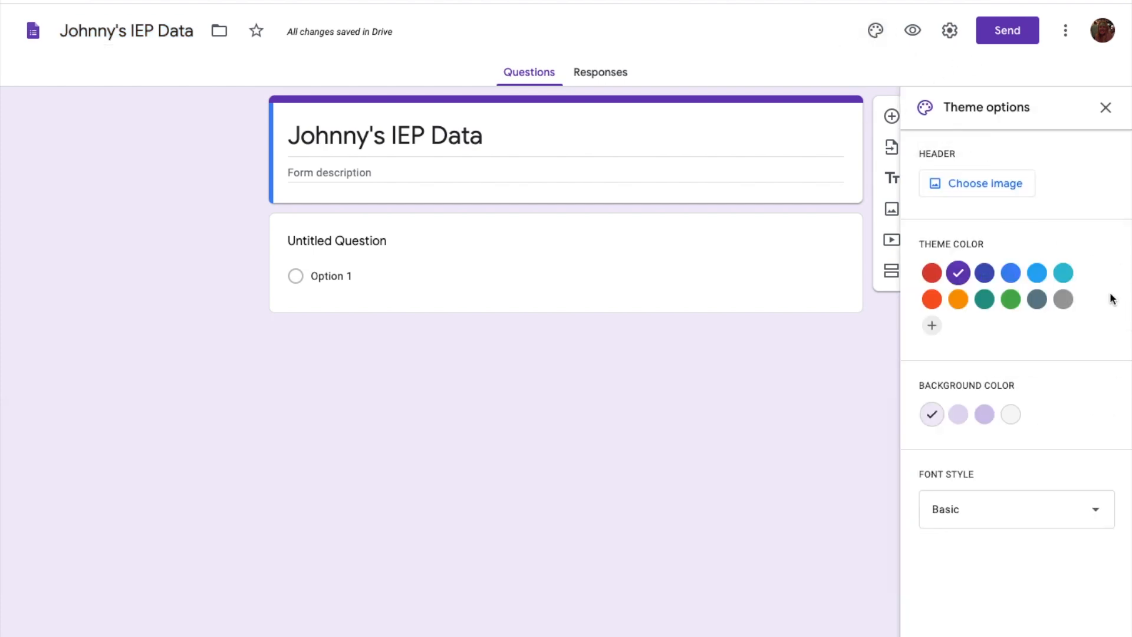
click(1011, 301)
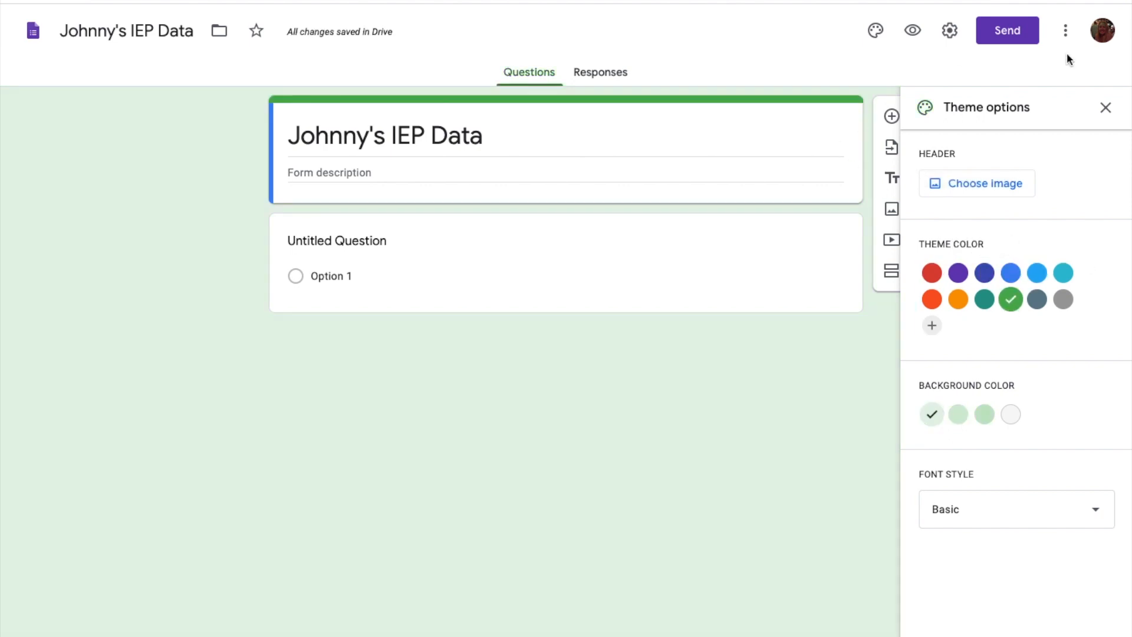
click(1105, 115)
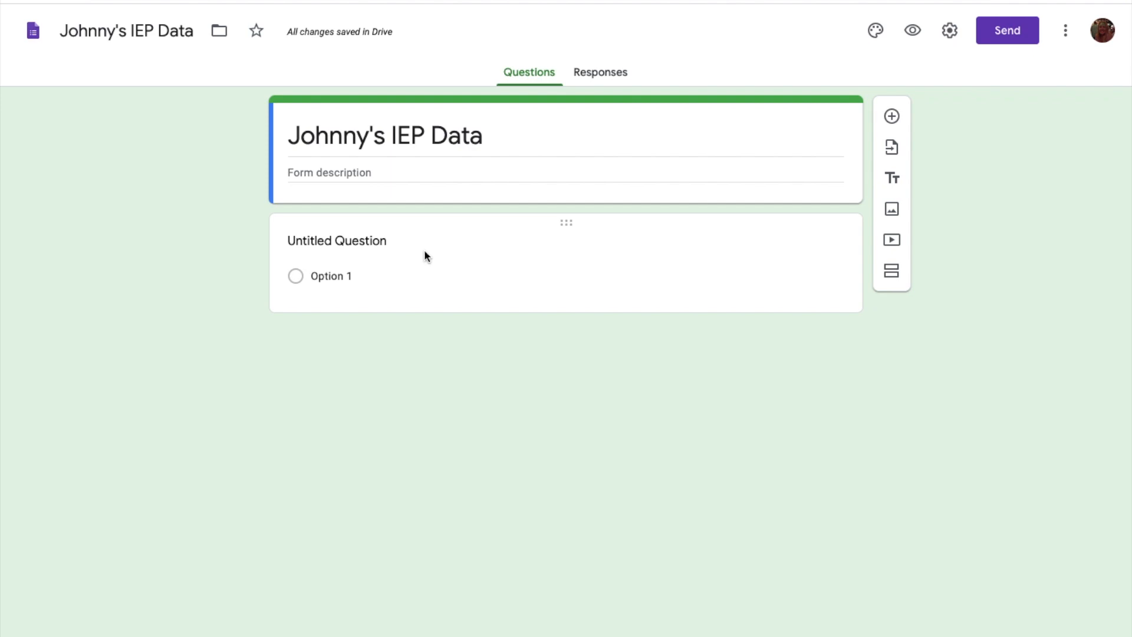
Step: Word the first question "What data are you inputting?" and set its type to Dropdown
click(370, 239)
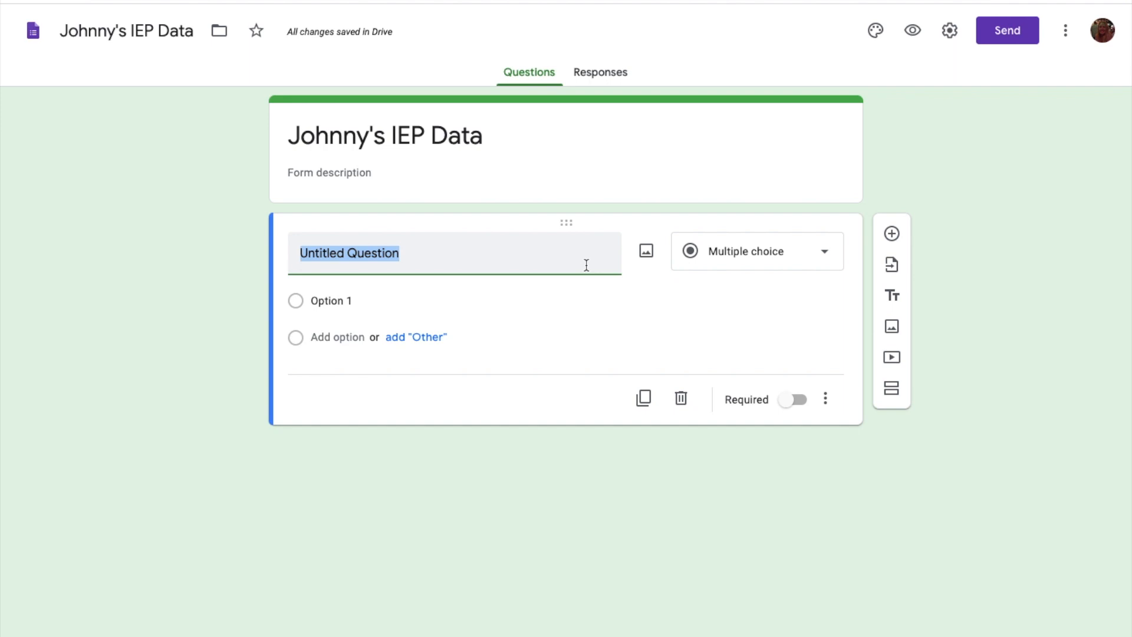
text(What data)
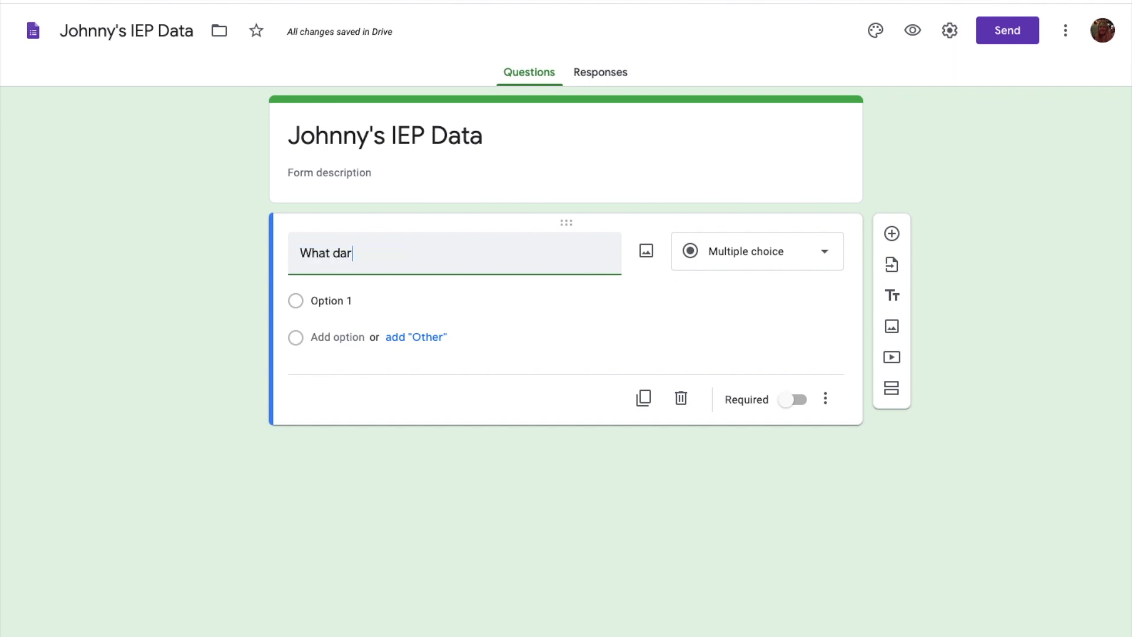
text( are you inputting?)
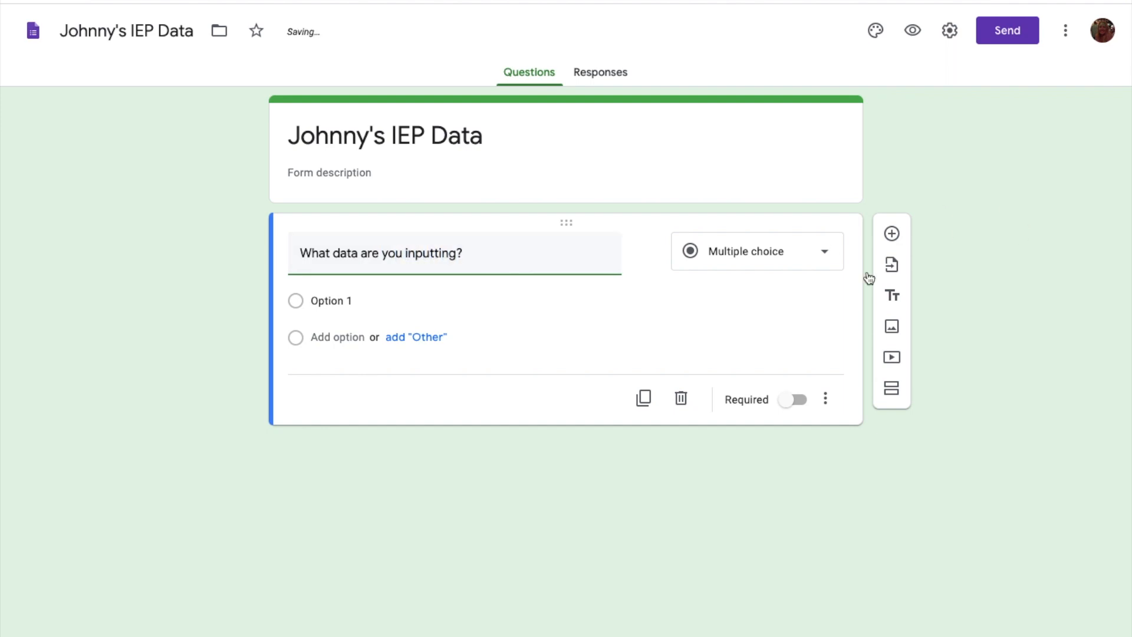
click(792, 268)
click(778, 320)
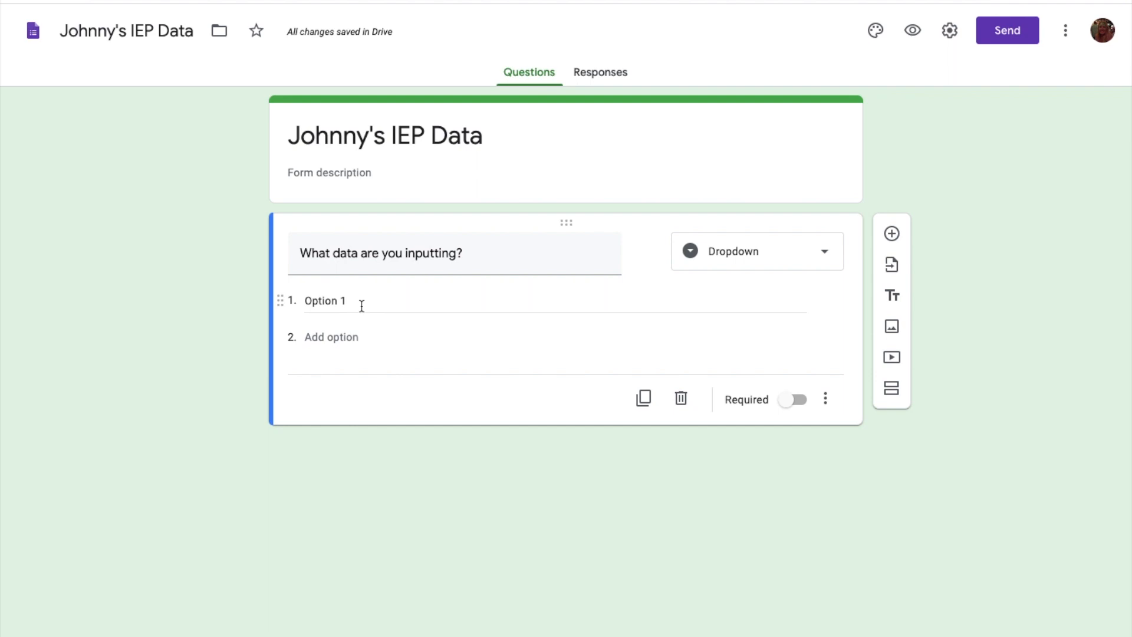
Step: Enter "Letter ID" and "Number ID" as the first two options of the dropdown question
click(362, 306)
text(Let)
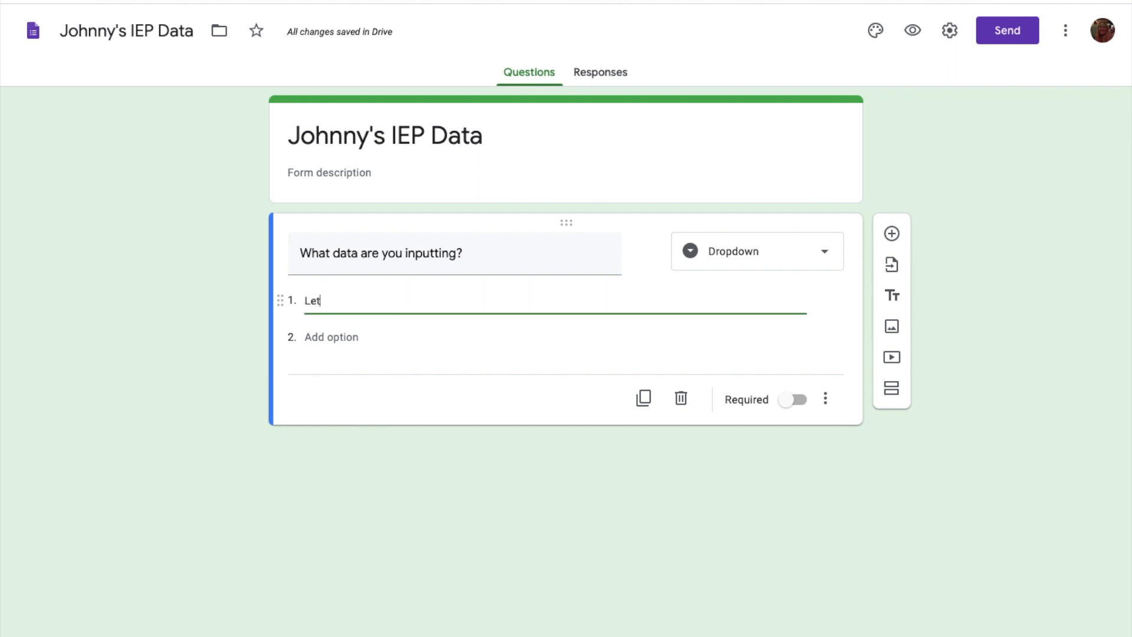
text(ter ID)
key(Return)
text(Nu)
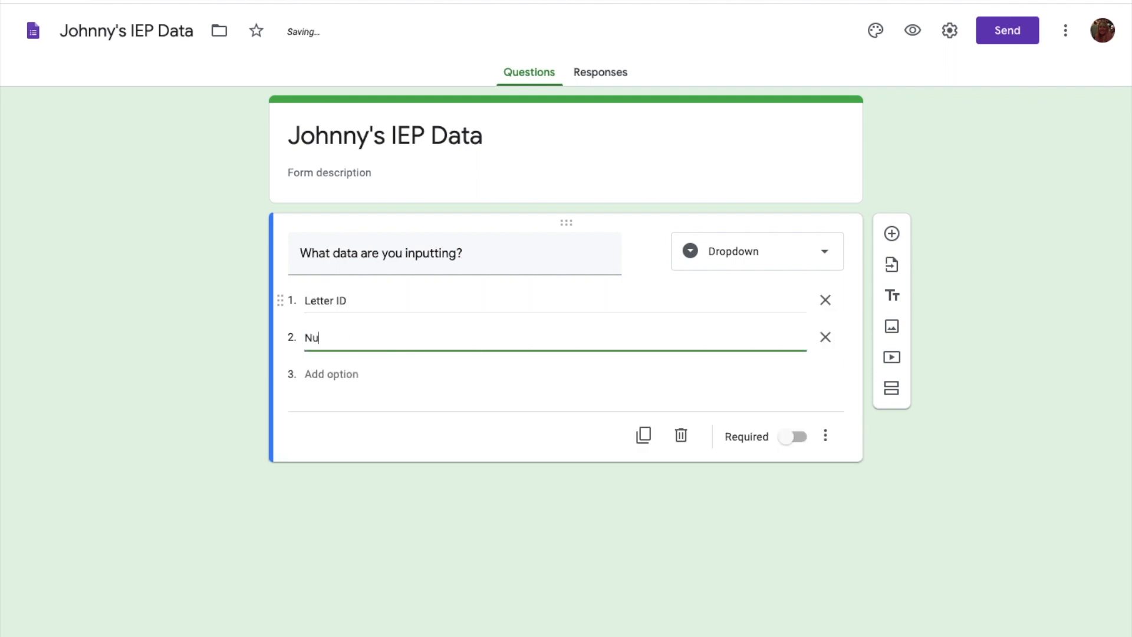
text(mber ID)
key(Return)
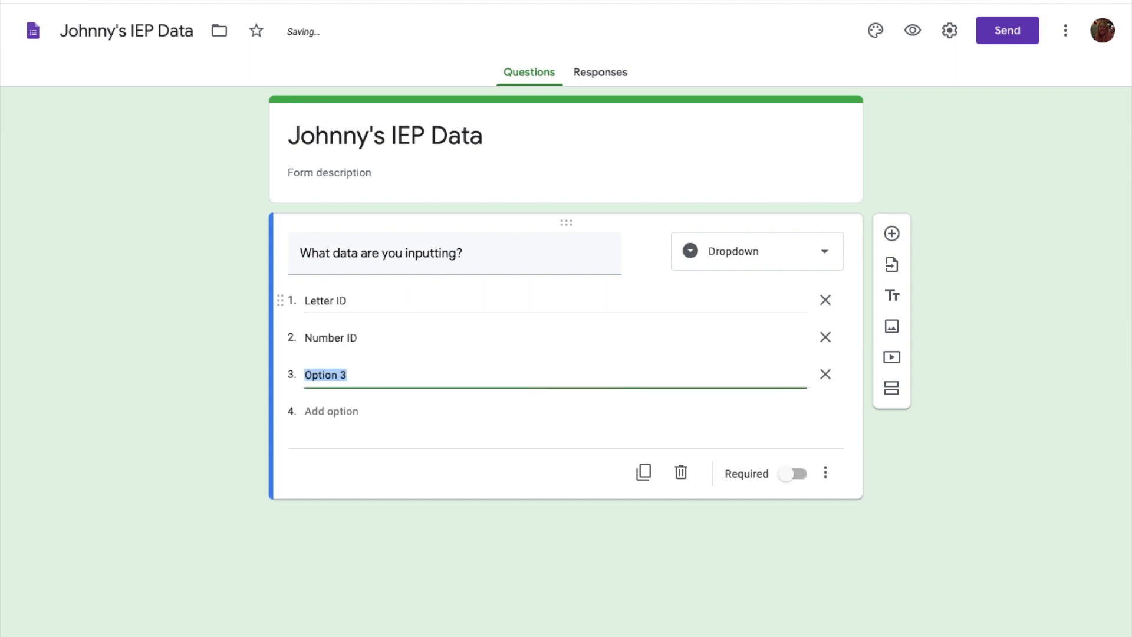
Step: Enter "On task behavior" as the third option of the dropdown question
text(On task obe)
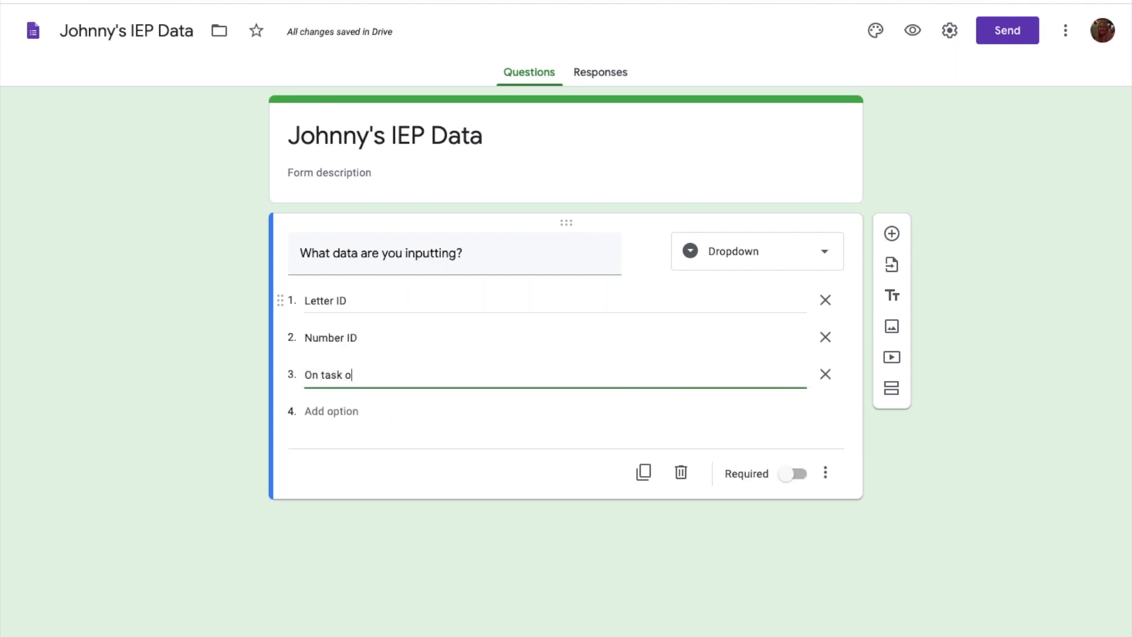
key(BackSpace)
key(BackSpace)
key(BackSpace)
text(behavior)
key(Return)
Step: Enter "ABC Data" and "Work Station Data" as the fourth and fifth dropdown options
text(ABC D)
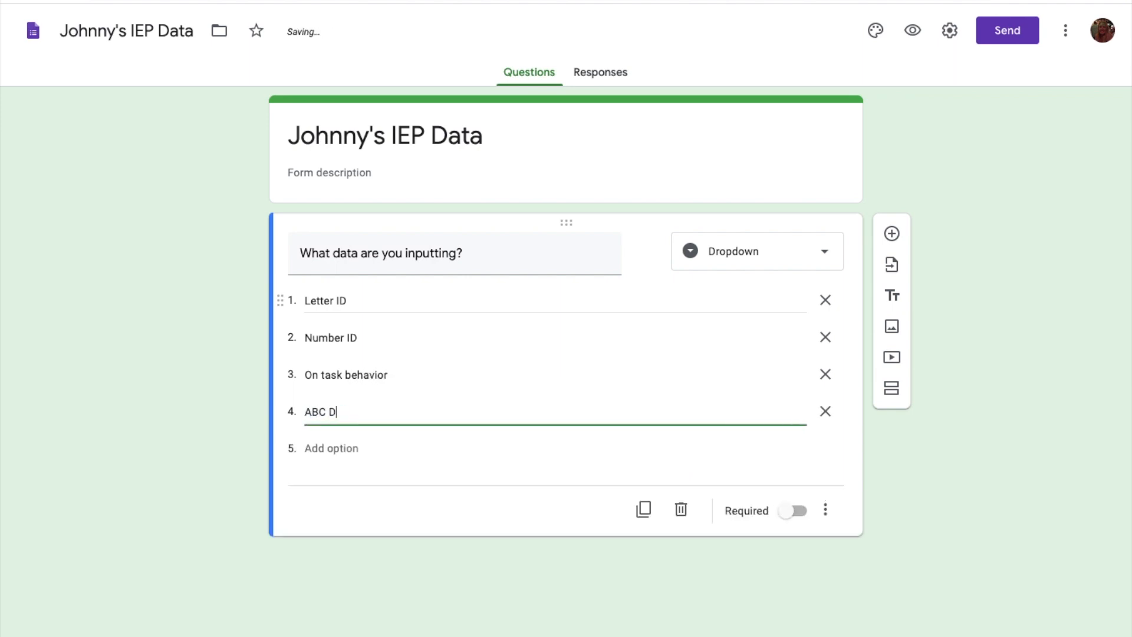
key(BackSpace)
text(Dat)
key(BackSpace)
text(ta)
key(Return)
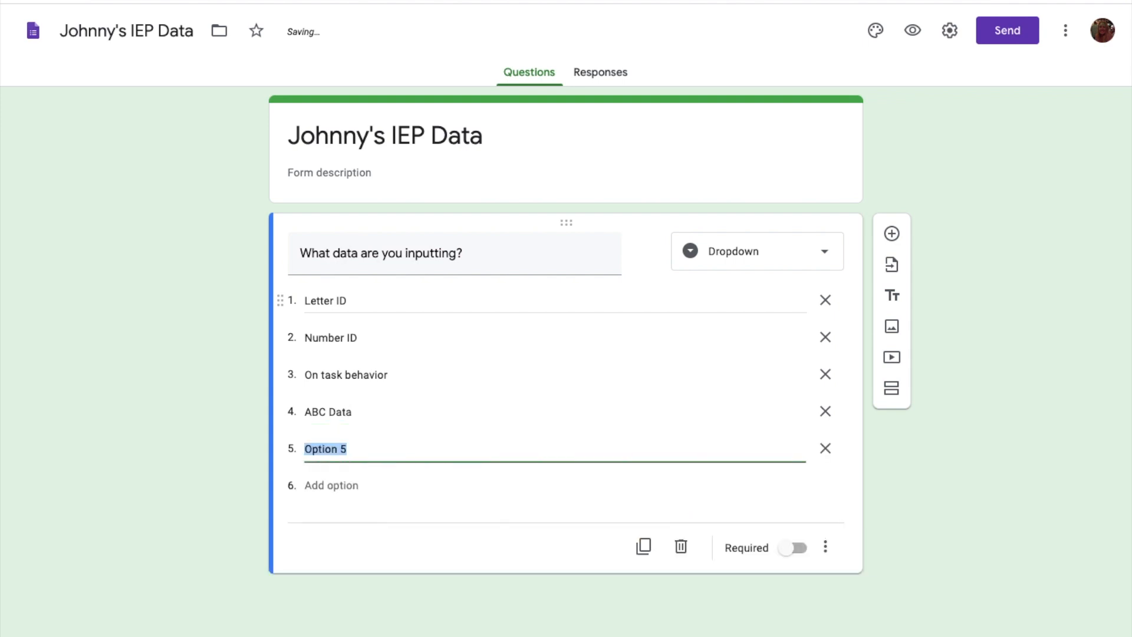
text(Work S)
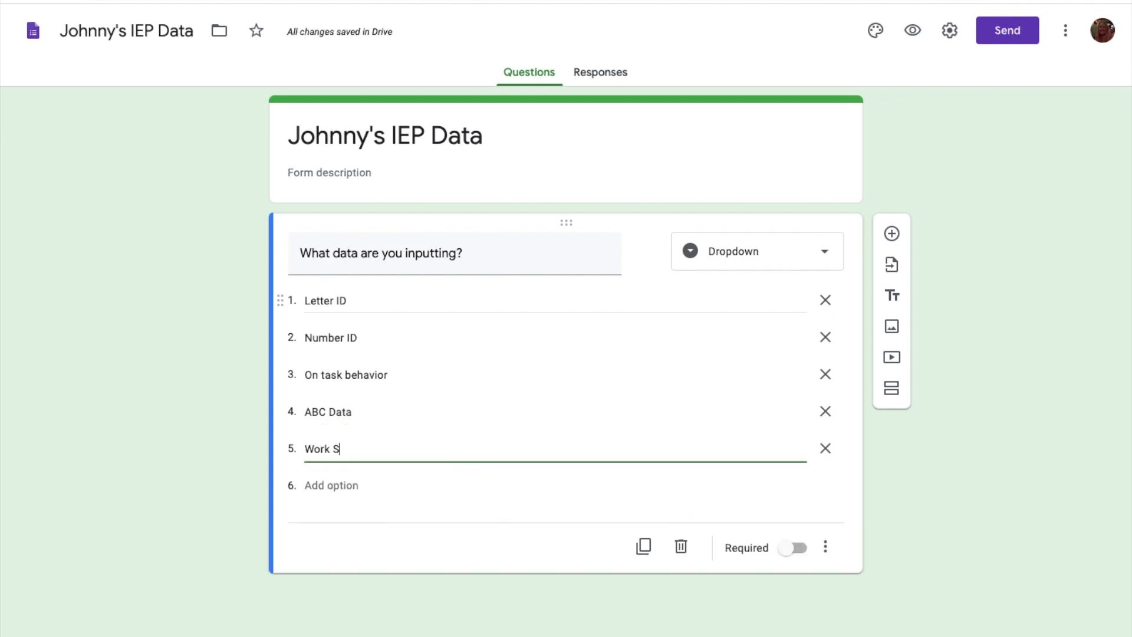
text(tation Data)
Step: Add a section titled "Letter ID" after the dropdown question and give it a date-type question named "Date"
click(891, 388)
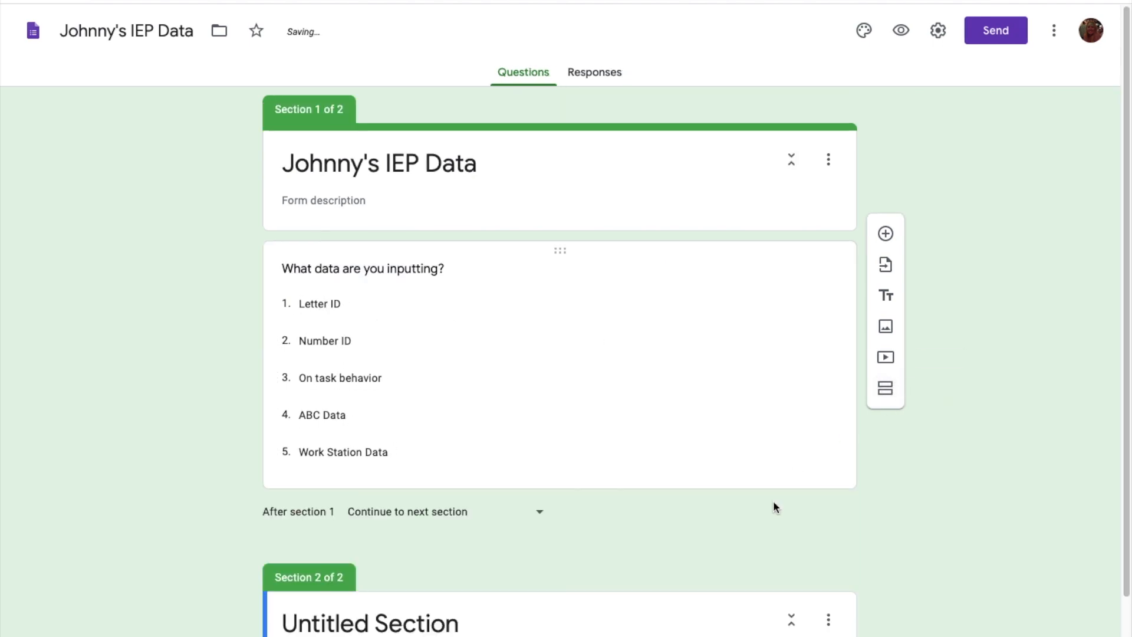
click(450, 541)
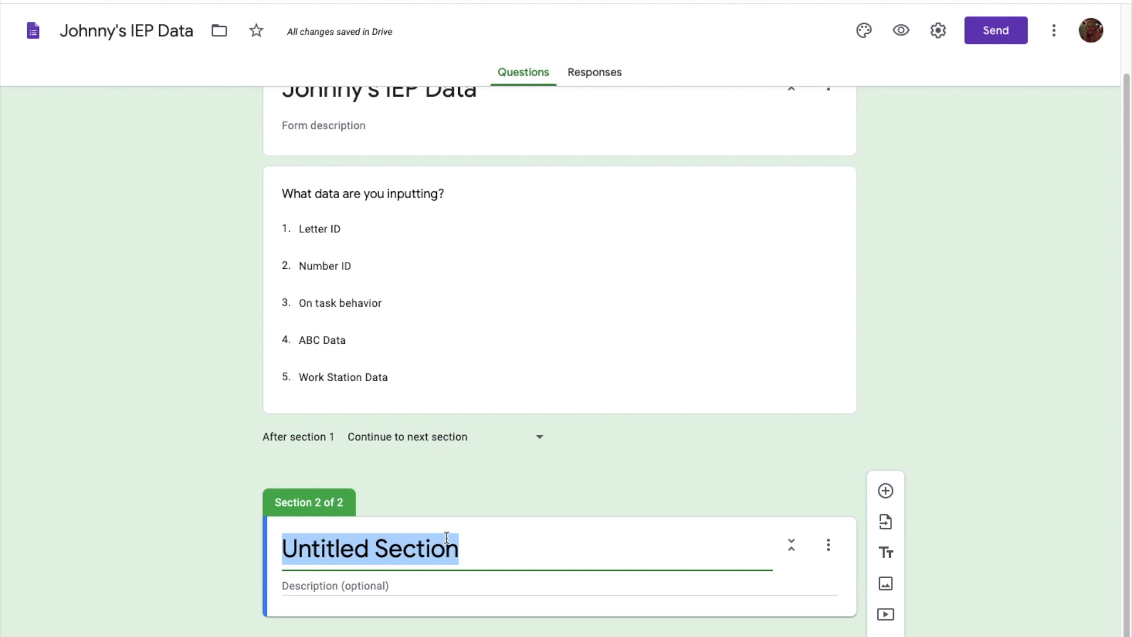
text(Letter ID)
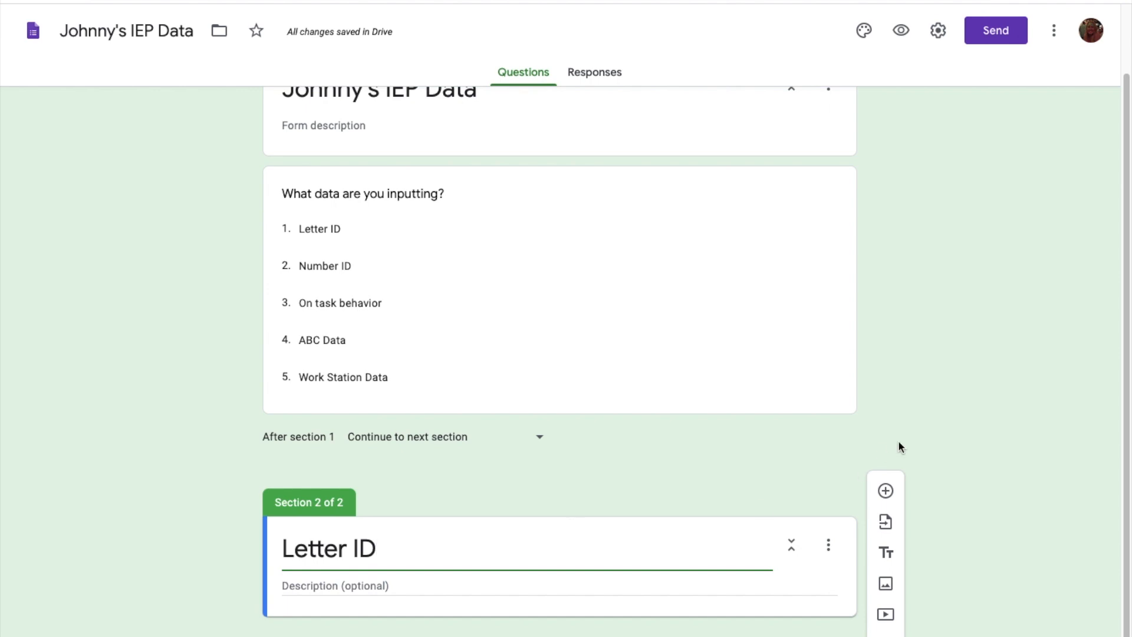
click(886, 491)
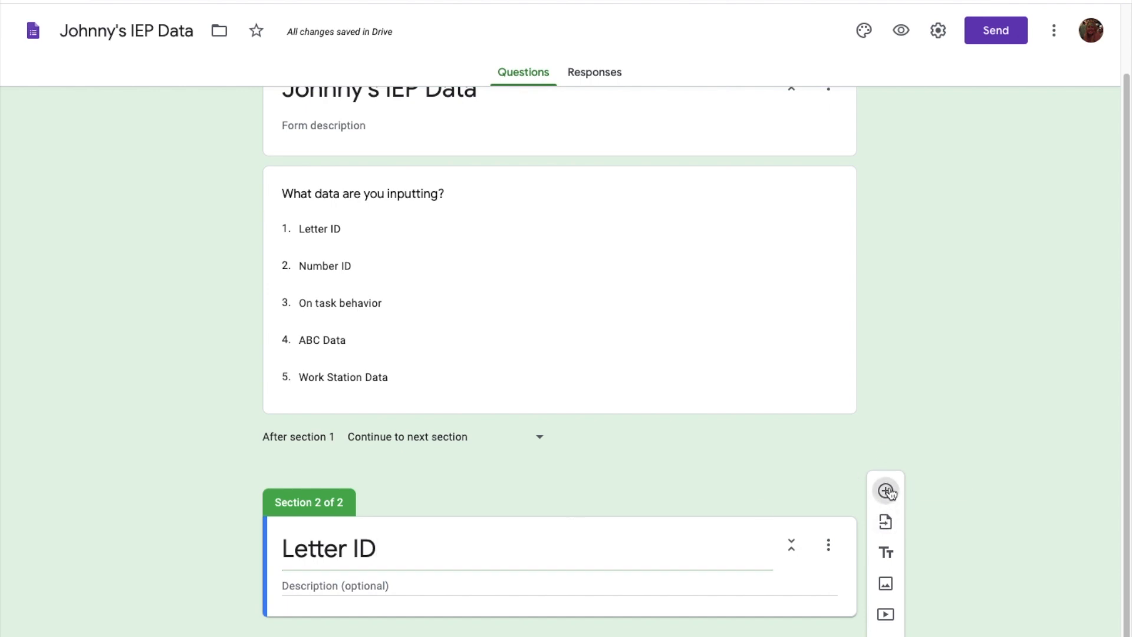
text(Date)
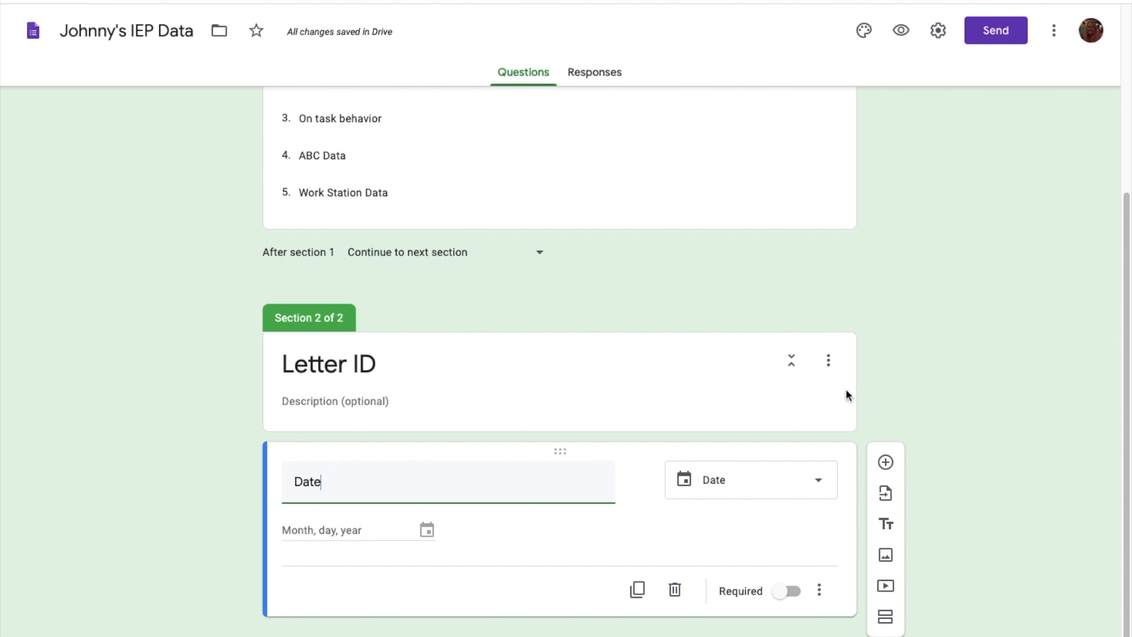
Step: Add a question named "Letters" below the Date question and set its type to Multiple choice grid
click(882, 464)
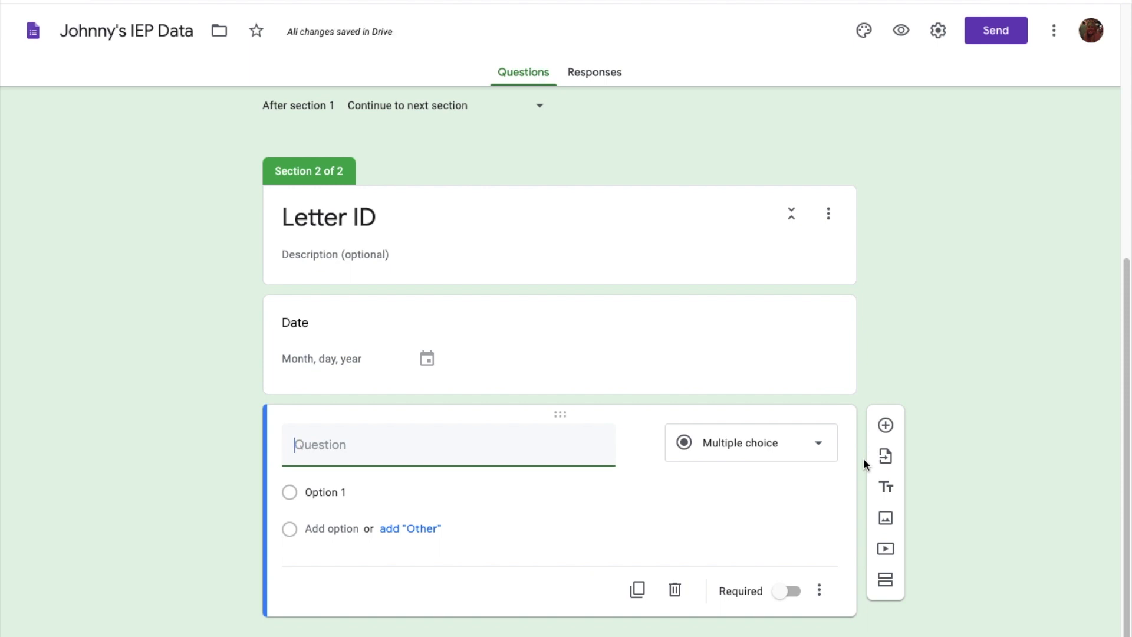
text(Letters)
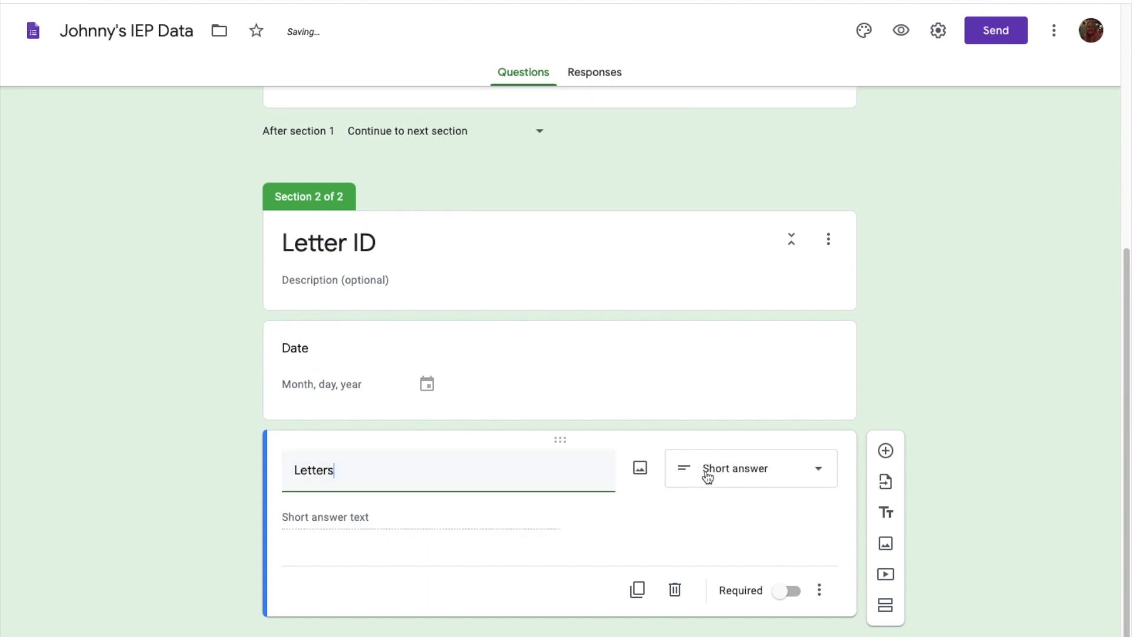
click(706, 472)
click(711, 499)
Step: Fill the rows of the Letters grid with the single letters J, O, H, N and Y
click(322, 518)
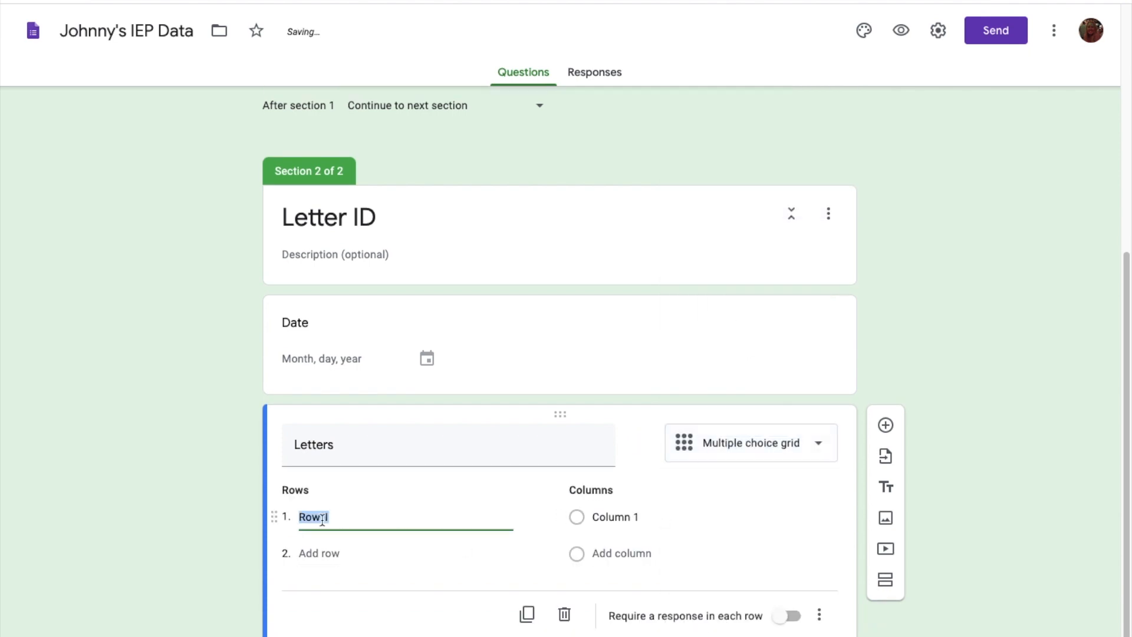
text(J)
key(Return)
text(O)
key(Return)
text(H)
key(Return)
text(N)
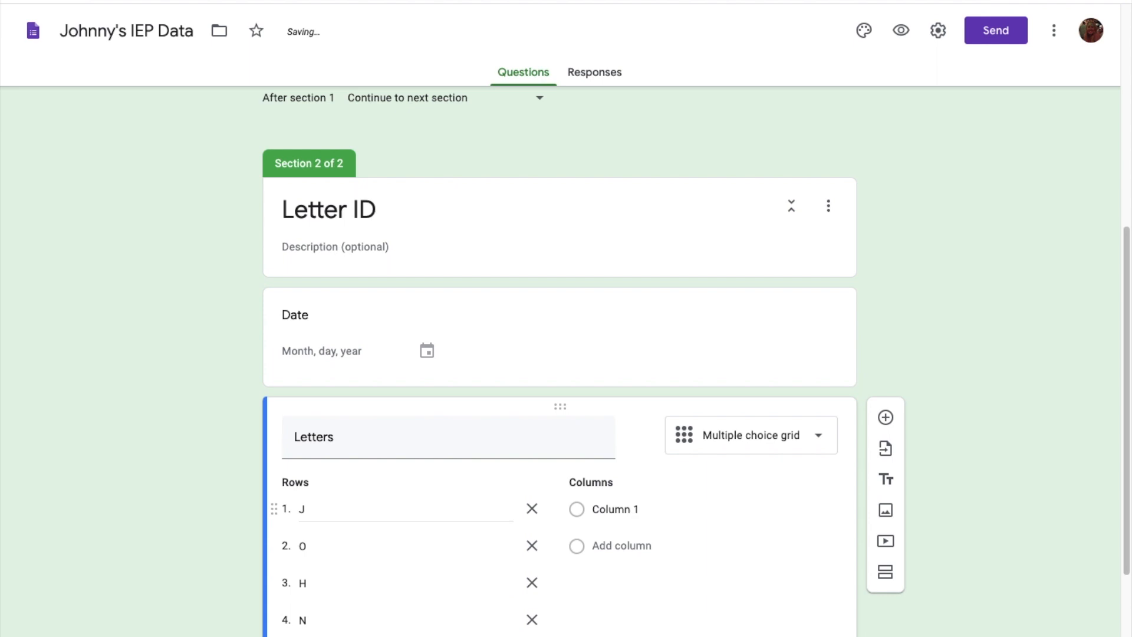
Step: Label the two columns of the Letters grid "+" and "-"
click(640, 517)
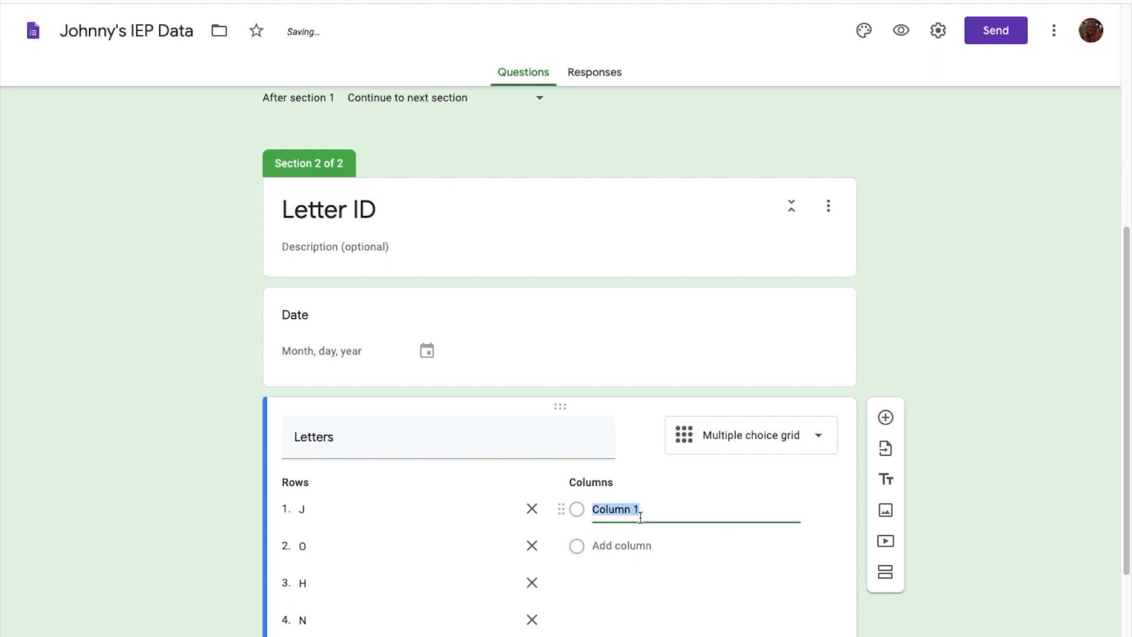
text(+)
key(Return)
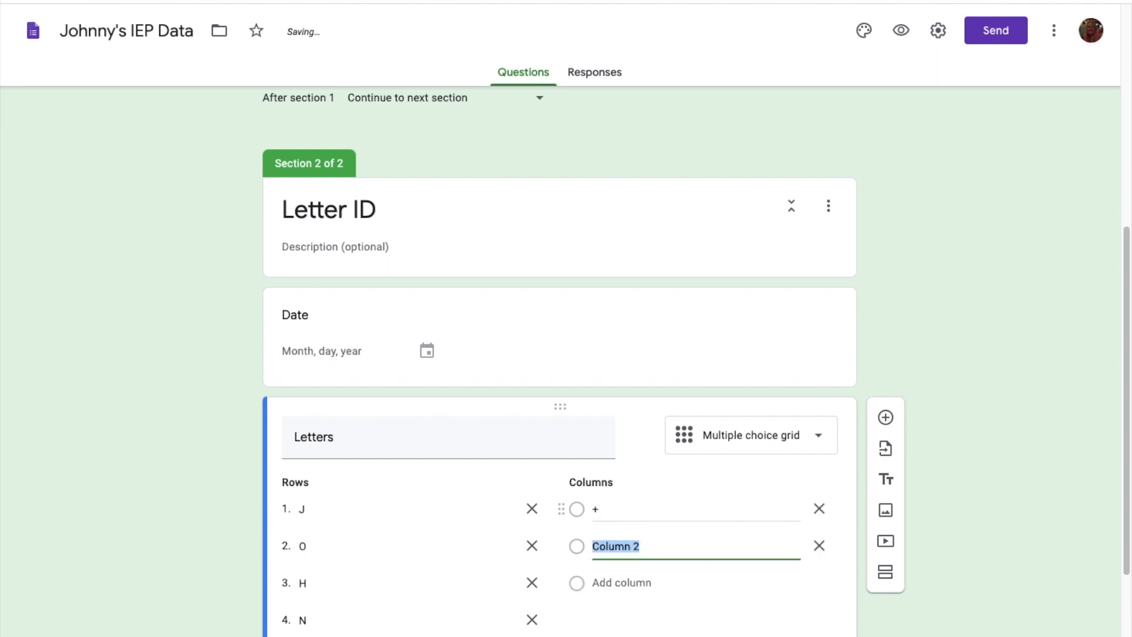
text(-)
scroll(973, 374, down, 3)
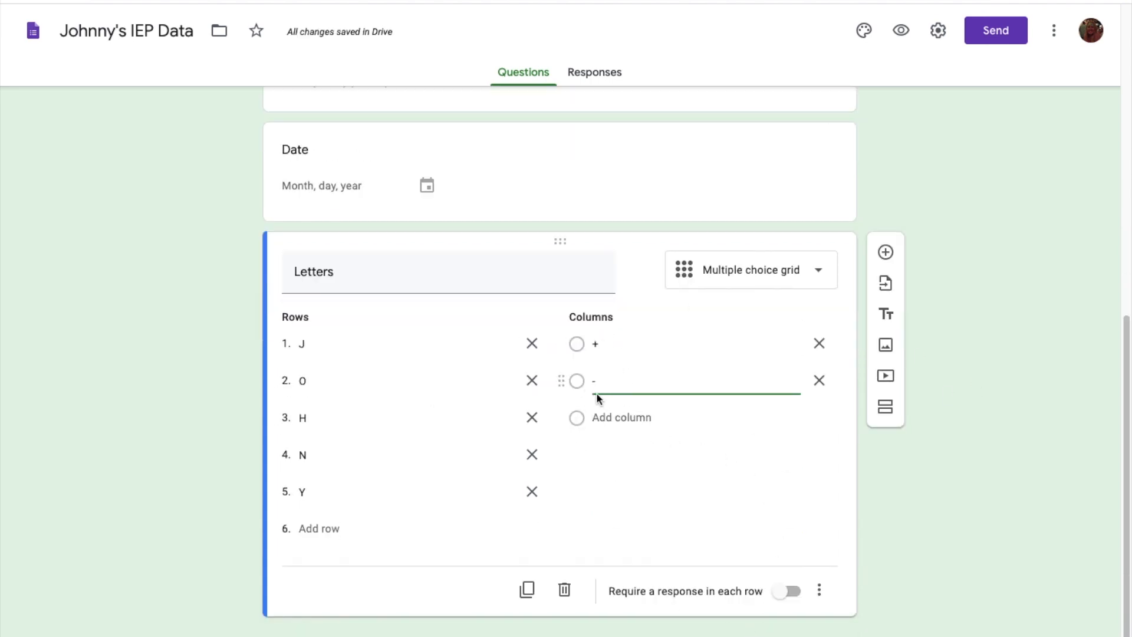
Step: Add a Checkboxes question named "Prompts needed" below the Letters grid
click(886, 254)
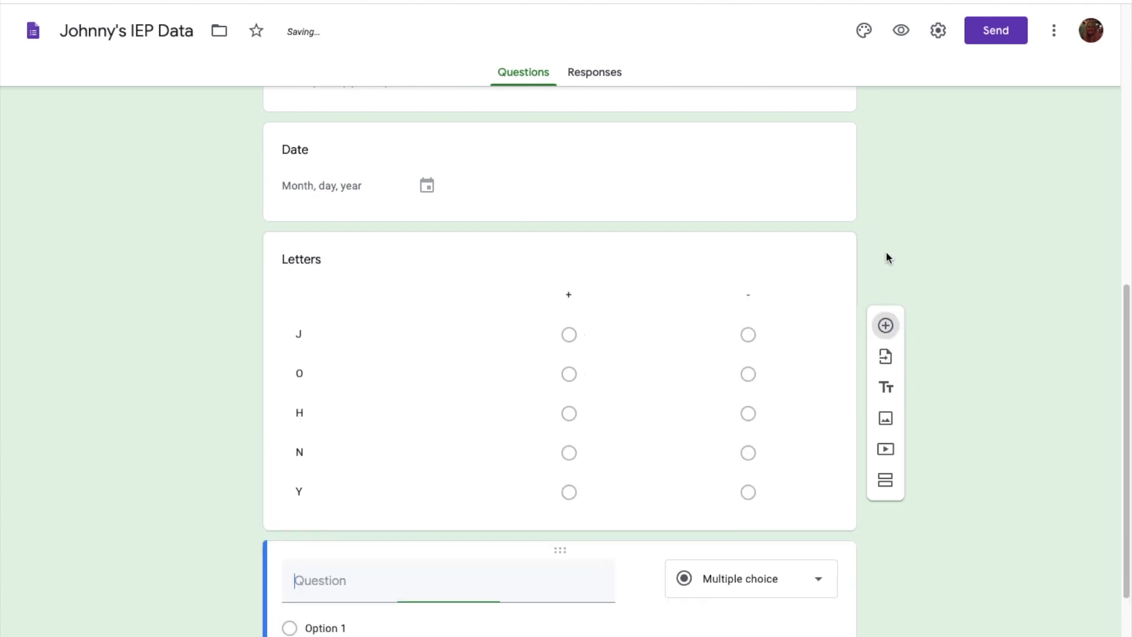
click(717, 451)
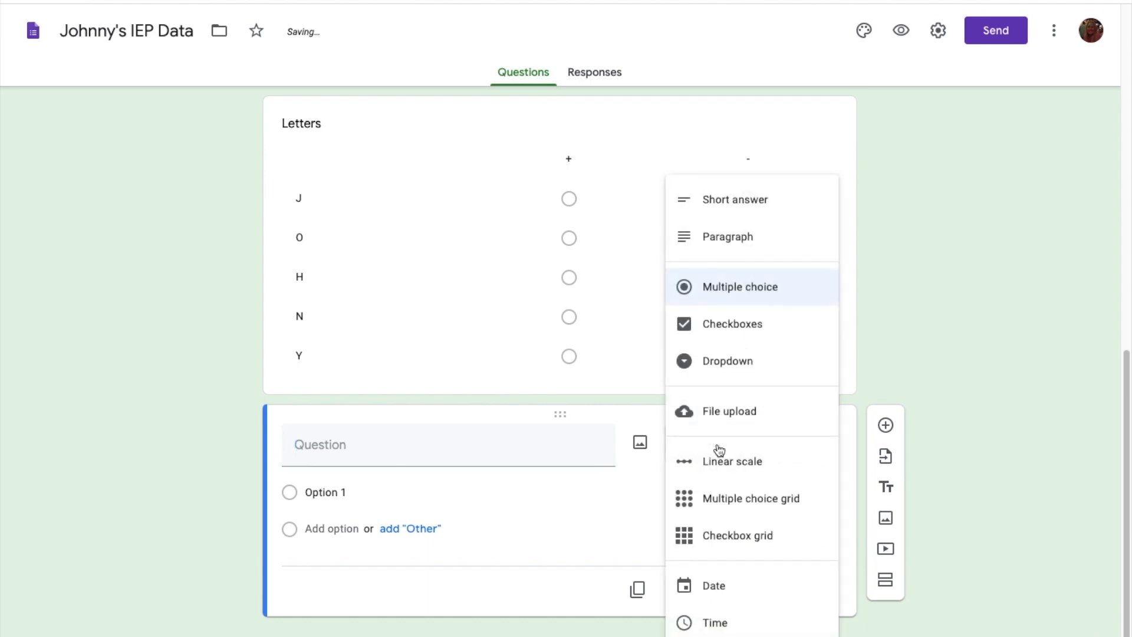
click(709, 341)
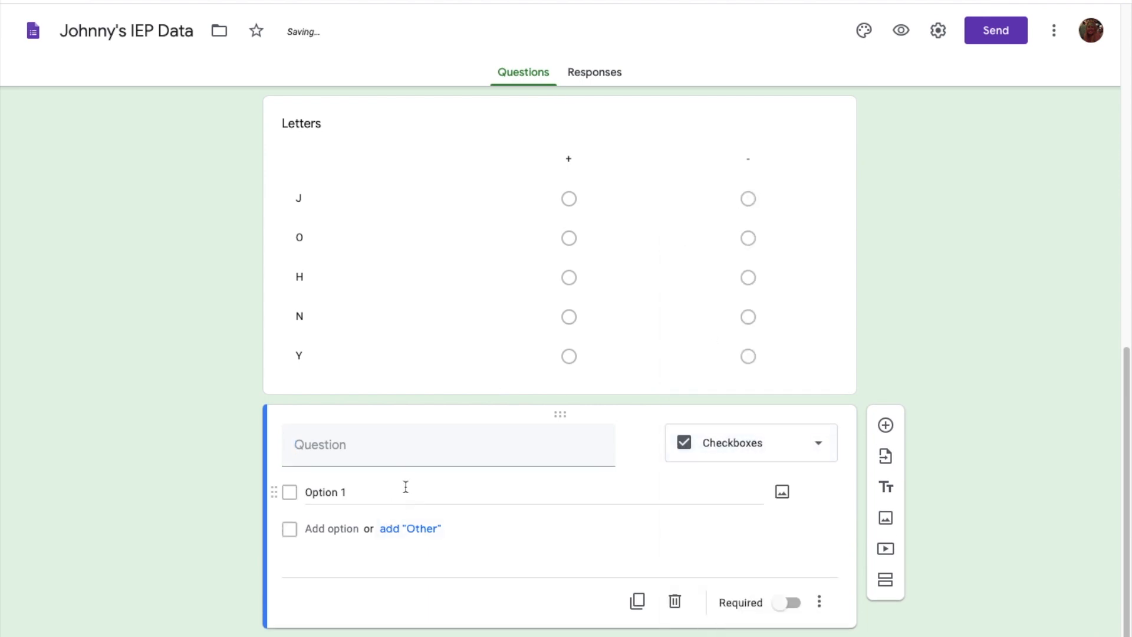
click(450, 445)
text(Prompts needed)
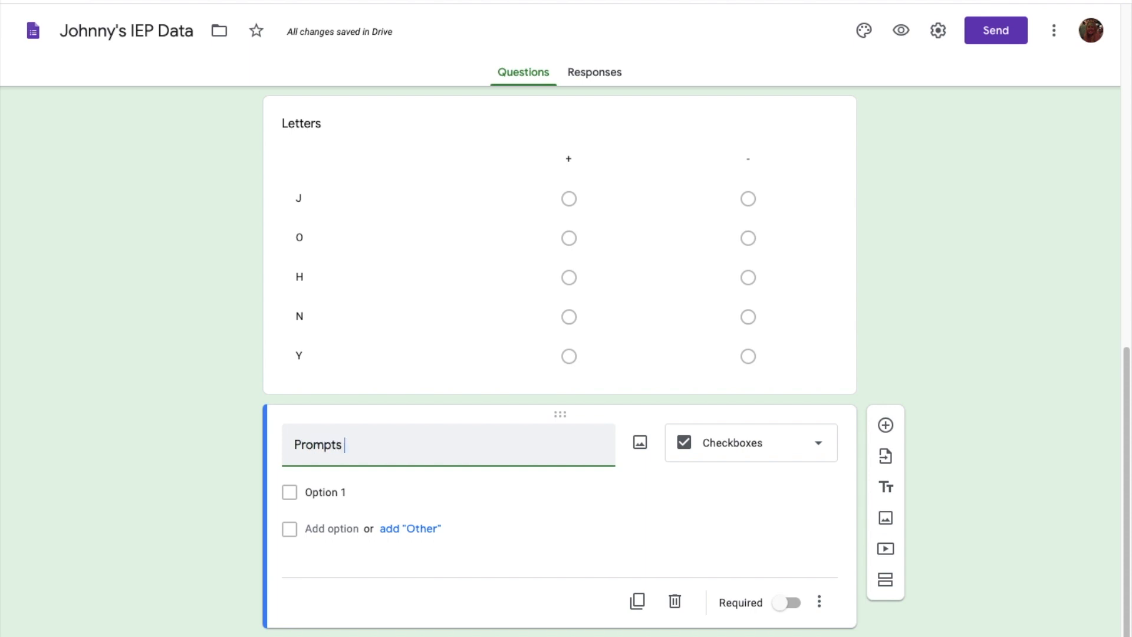
Step: Fill the Prompts needed checkboxes with the options Full physical, Partial physical, Gesture and Independent
click(333, 485)
text(Full physical)
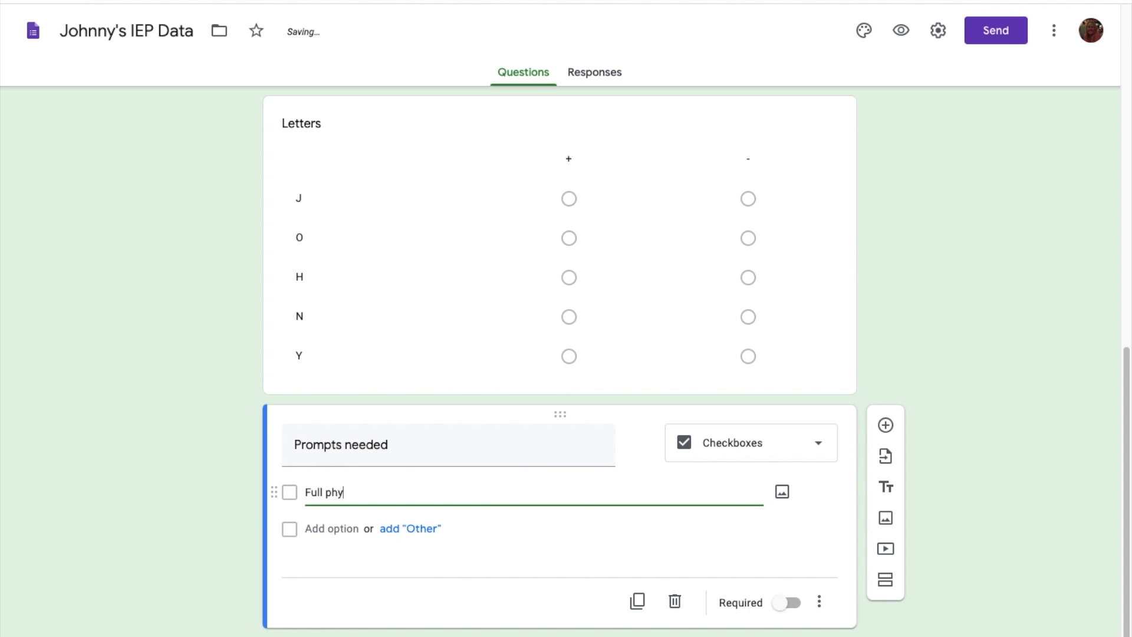
key(Return)
text(Partial physical)
key(Return)
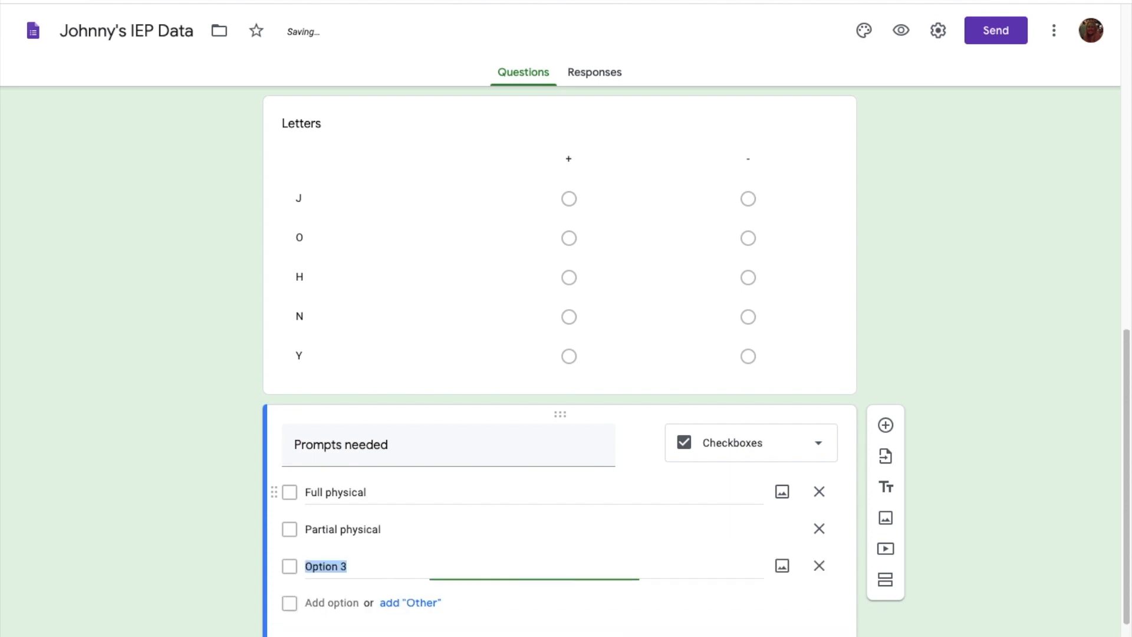
text(Gesture)
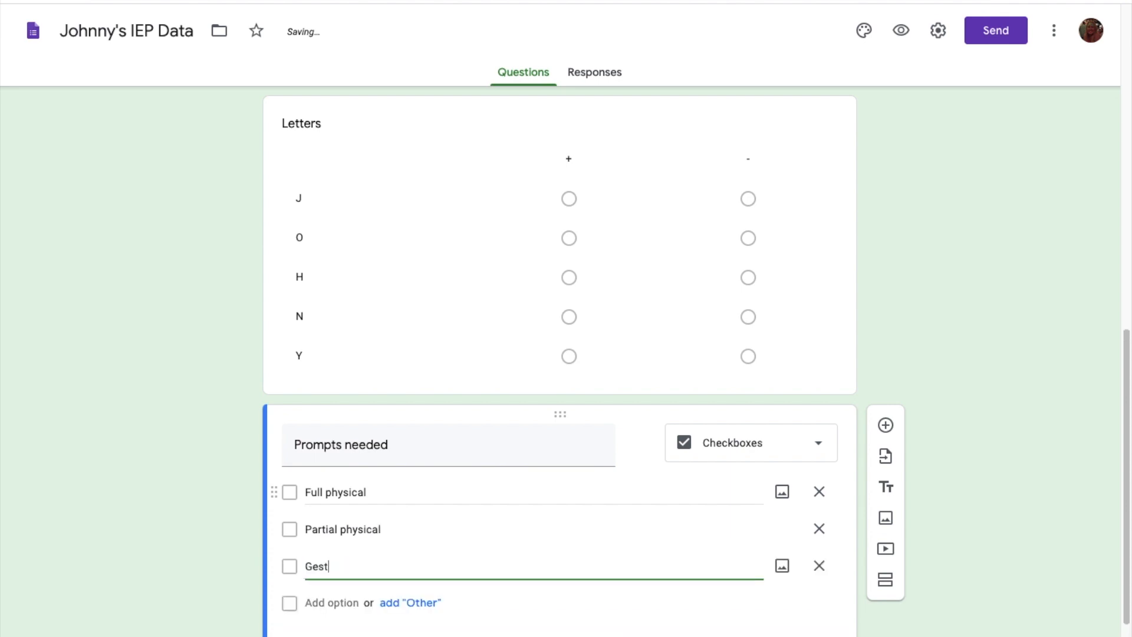
key(Return)
key(BackSpace)
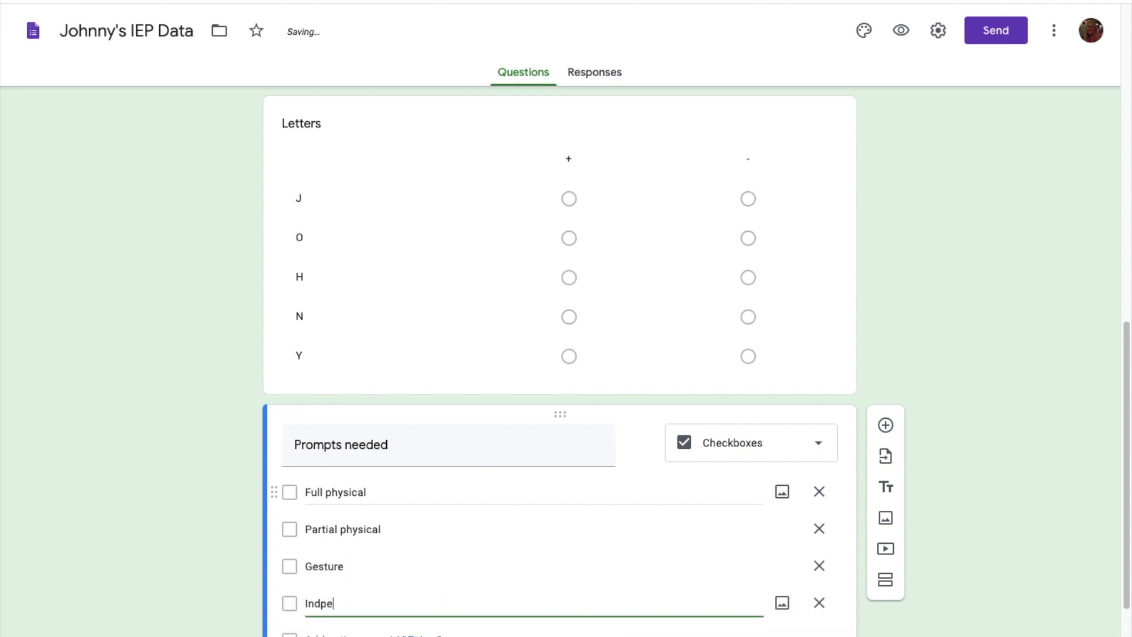
text(Independe)
click(994, 258)
Step: Add a new section titled "Number ID" after the Prompts needed question of the Letter ID section
scroll(967, 329, down, 1)
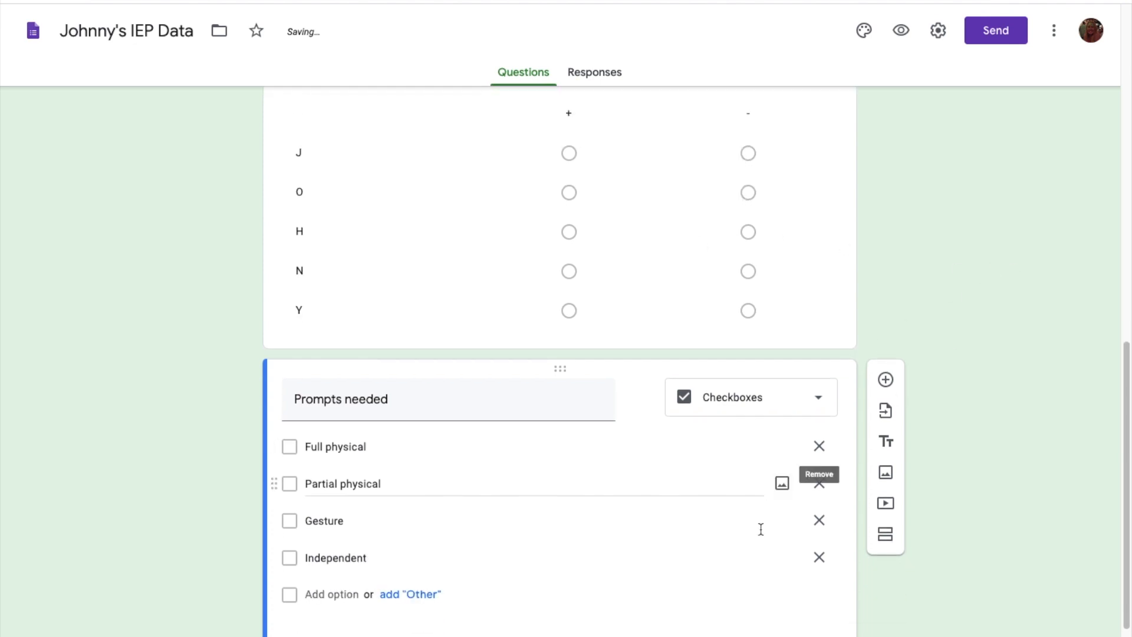
scroll(813, 525, down, 2)
scroll(471, 351, up, 5)
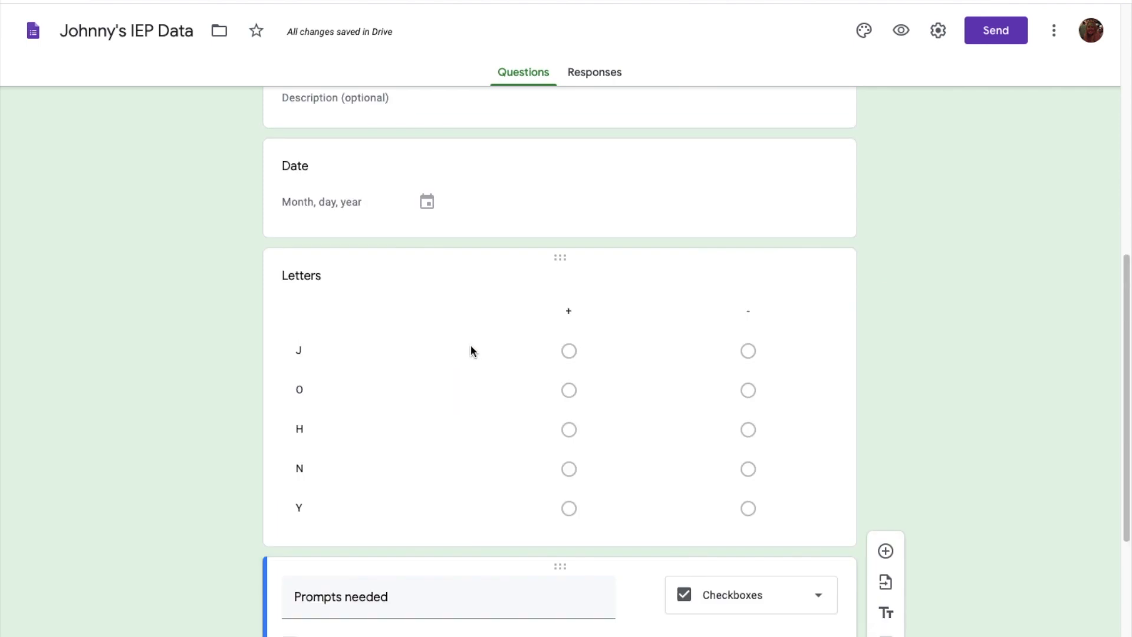
scroll(471, 351, up, 4)
scroll(511, 343, down, 5)
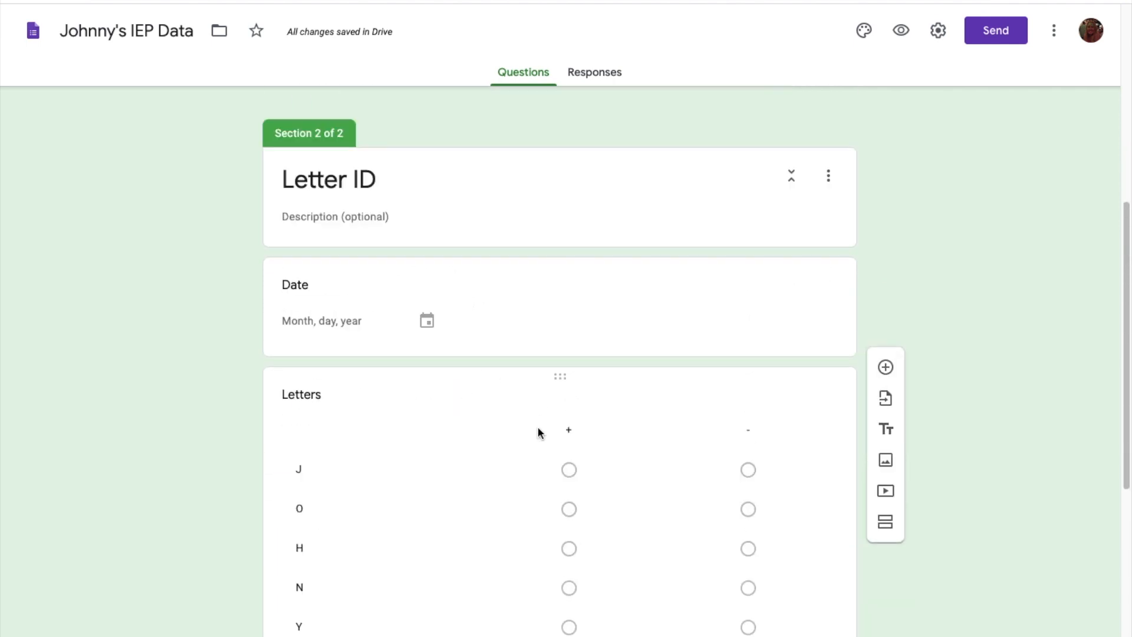
scroll(884, 583, down, 2)
click(884, 575)
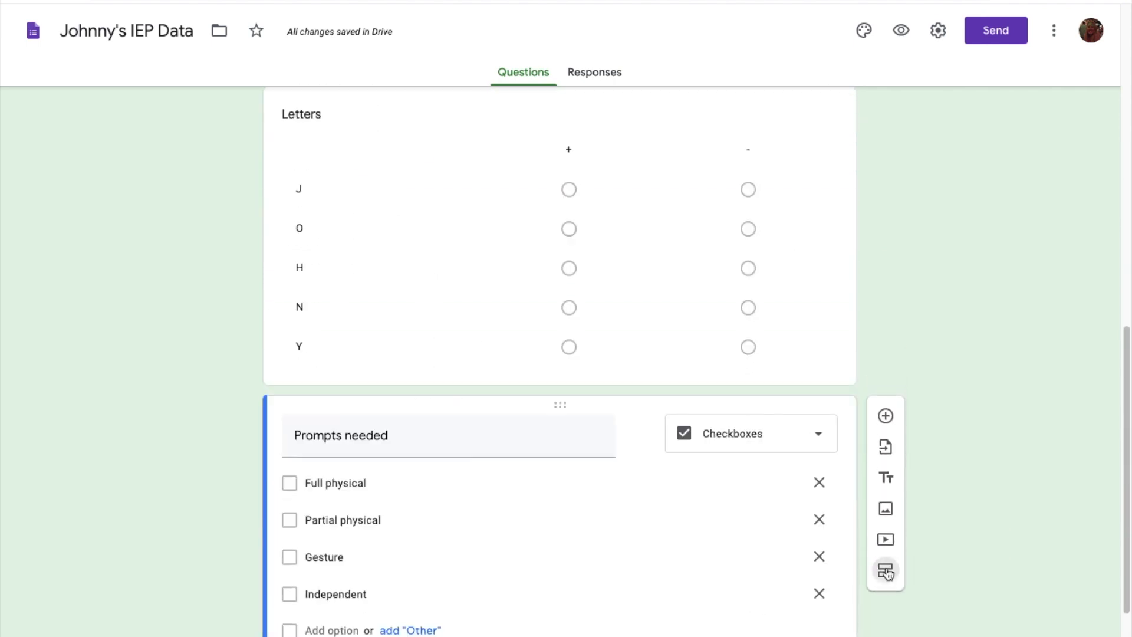
click(491, 550)
text(Number ID)
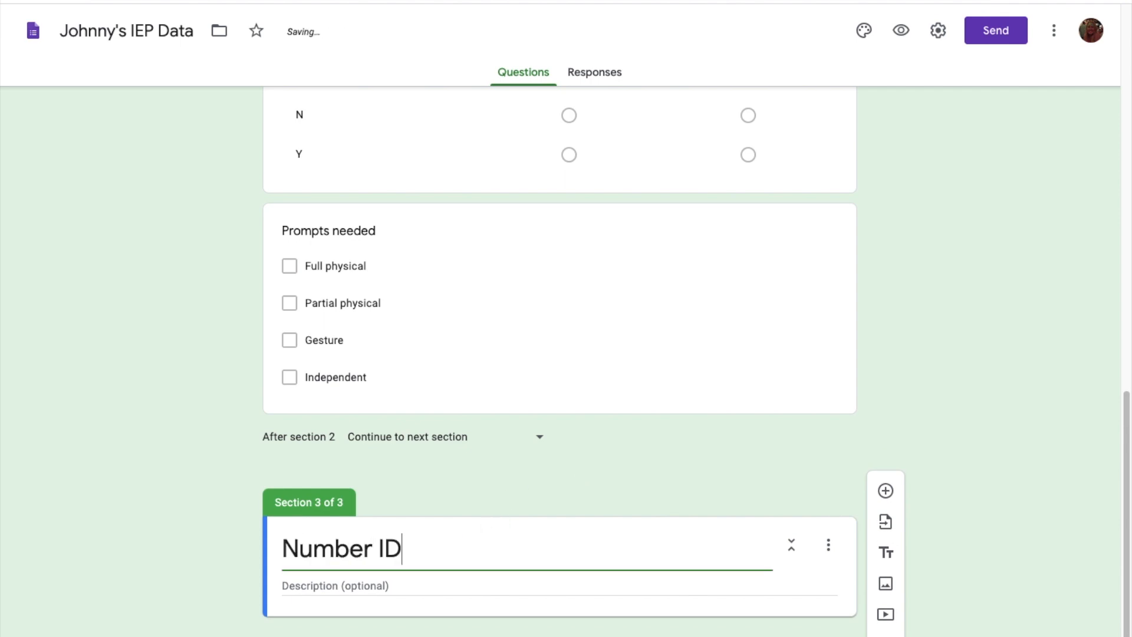
Step: Add a question named "Numbers" to the Number ID section and set its type to Multiple choice grid
click(888, 493)
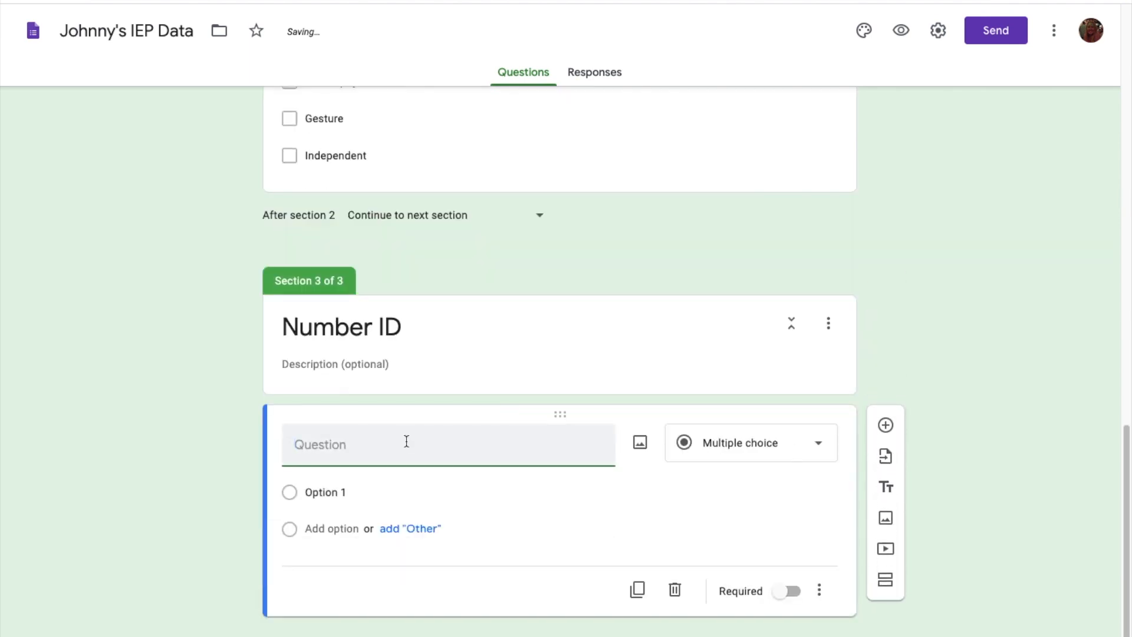
text(Numbers)
click(772, 436)
click(756, 510)
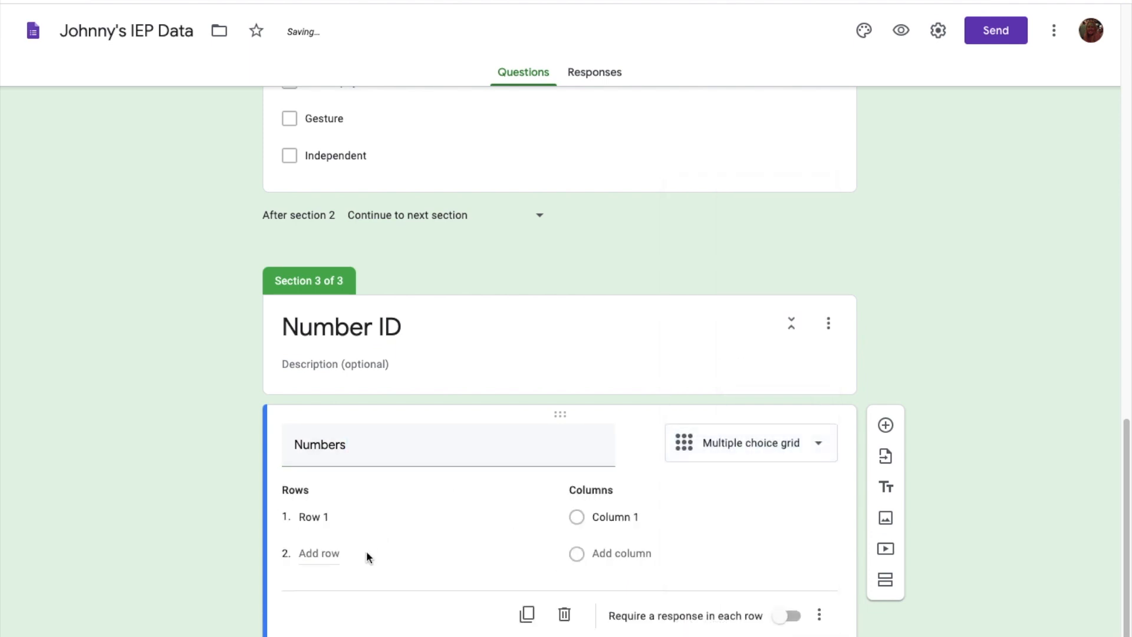
Step: Fill the rows of the Numbers grid with the single digits 0, 1, 2, 3, 4 and 5
click(369, 518)
text(0)
key(Return)
text(1)
key(Return)
text(2)
key(Return)
text(3)
key(Return)
text(4)
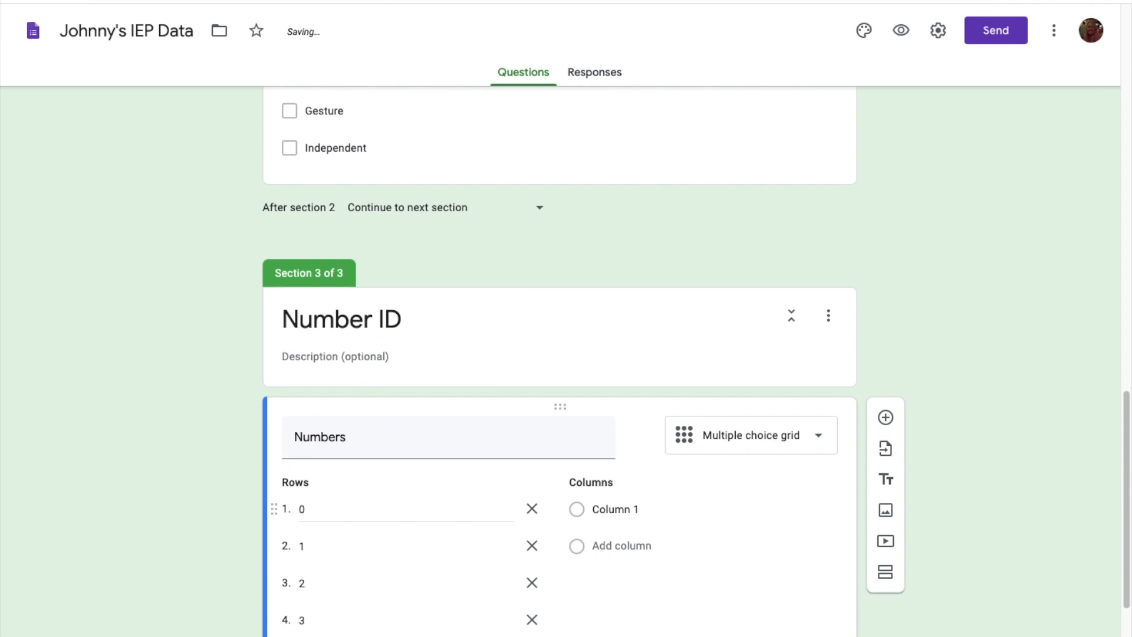
key(Return)
text(5)
Step: Label the two columns of the Numbers grid "+" and "-"
click(596, 306)
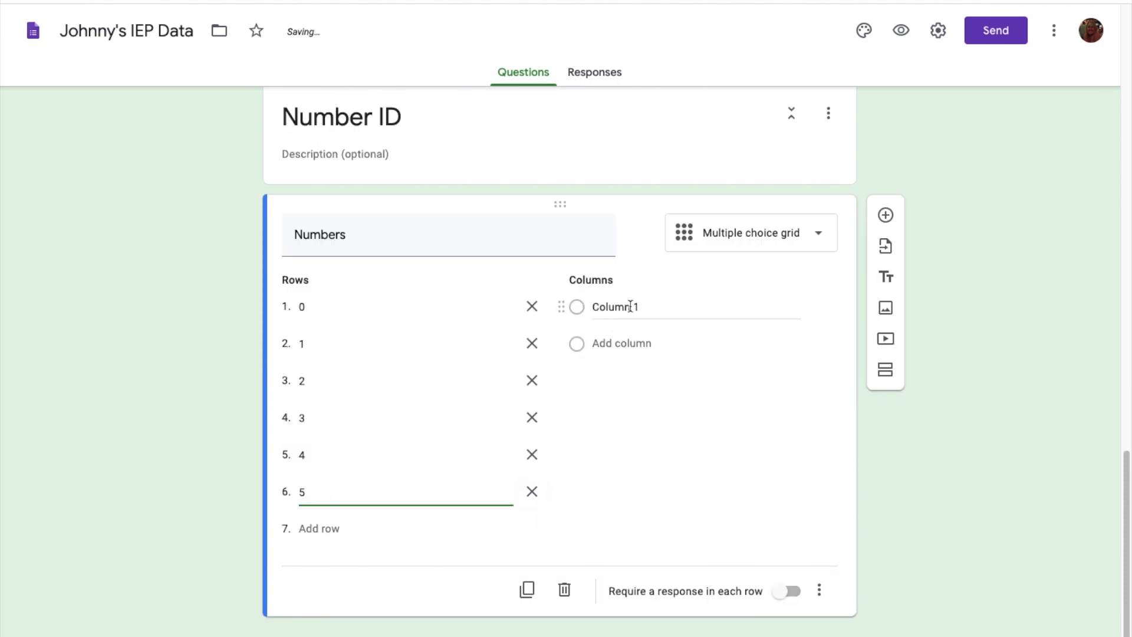
text(+)
key(Return)
text(-)
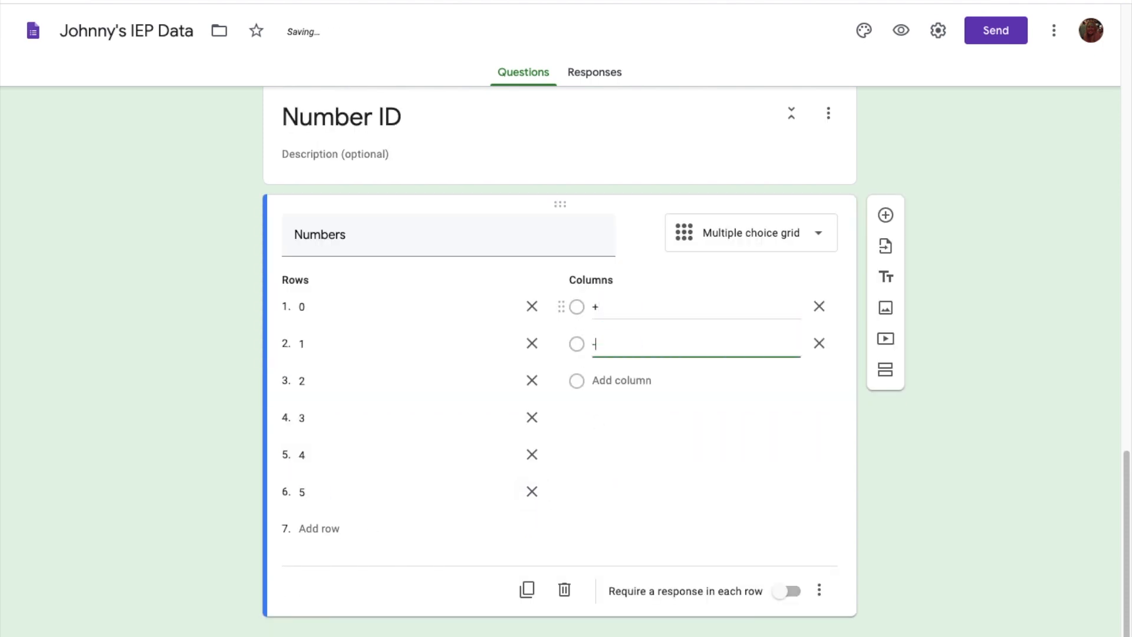
Step: Add a Checkboxes question named "Prompts needed" below the Numbers grid
click(883, 217)
text(Prompts needed)
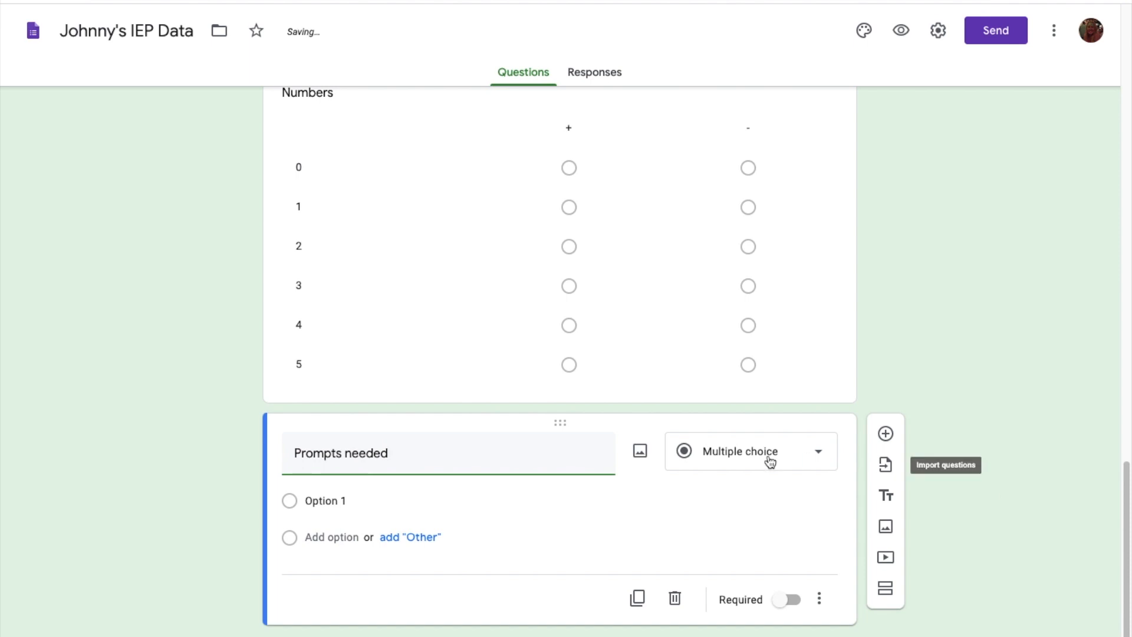
click(769, 460)
click(743, 336)
Step: Give the Number ID section's Prompts needed question the options Full physical, Partial physical, Gesture and Independent
click(342, 506)
text(Full p)
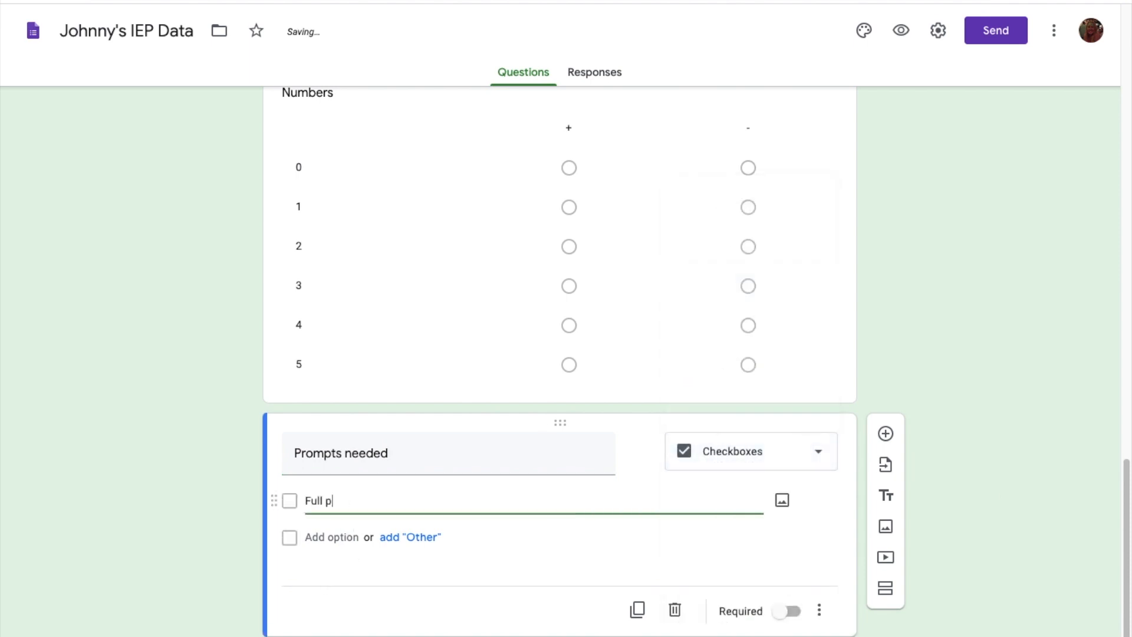
text(hysical)
key(Return)
text(P)
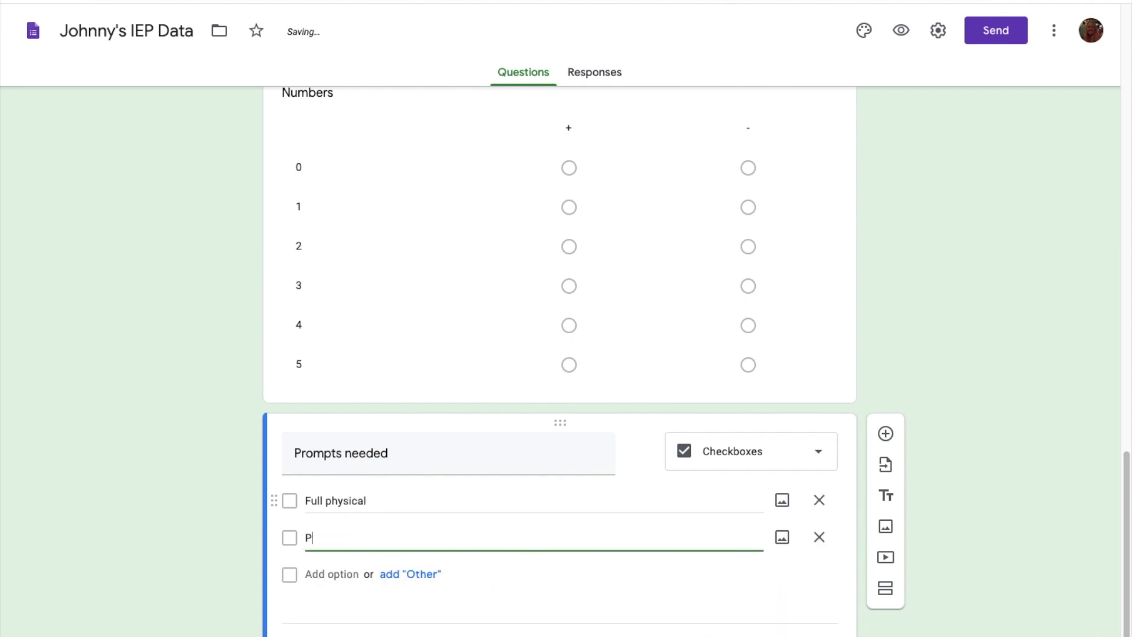
text(artial phys)
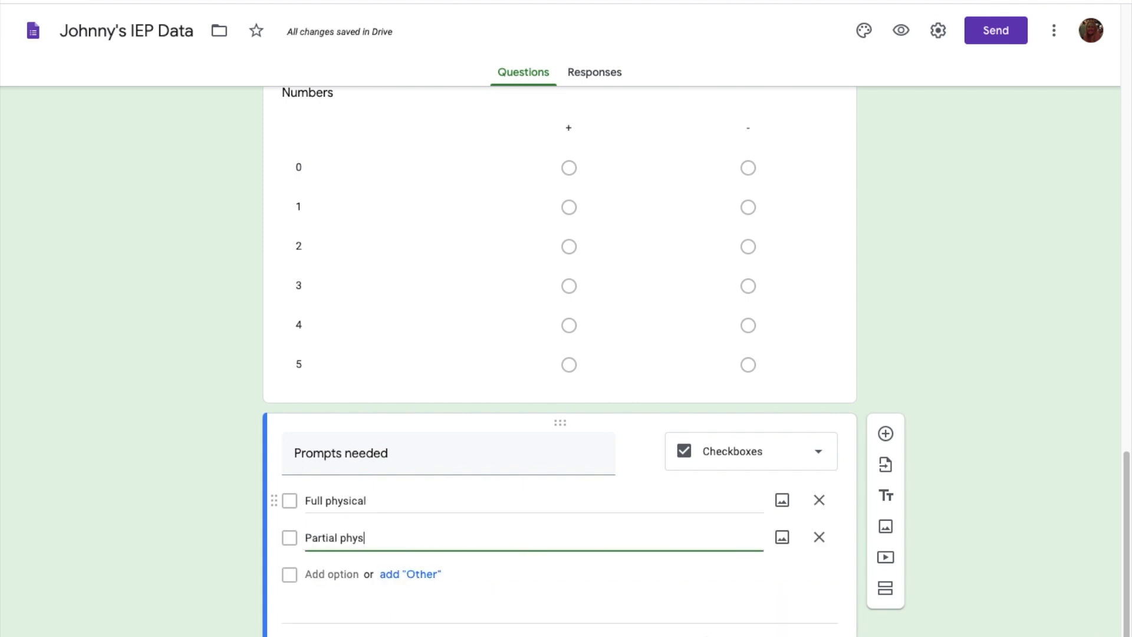
text(ical)
key(Return)
text(Gesture)
key(Return)
text(Independe)
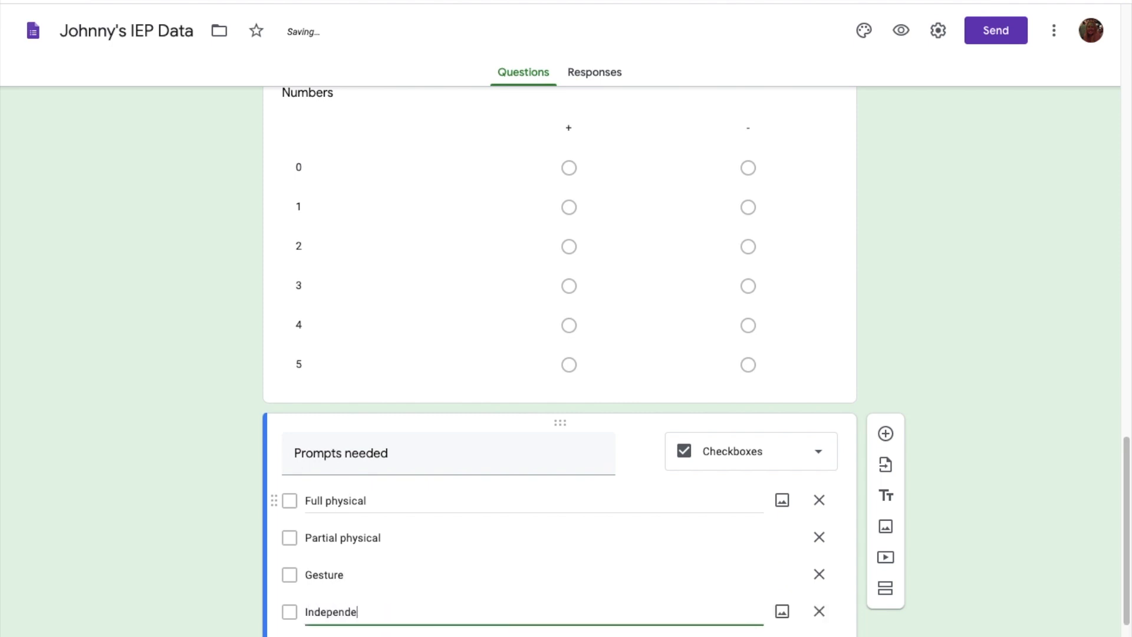
text(nt)
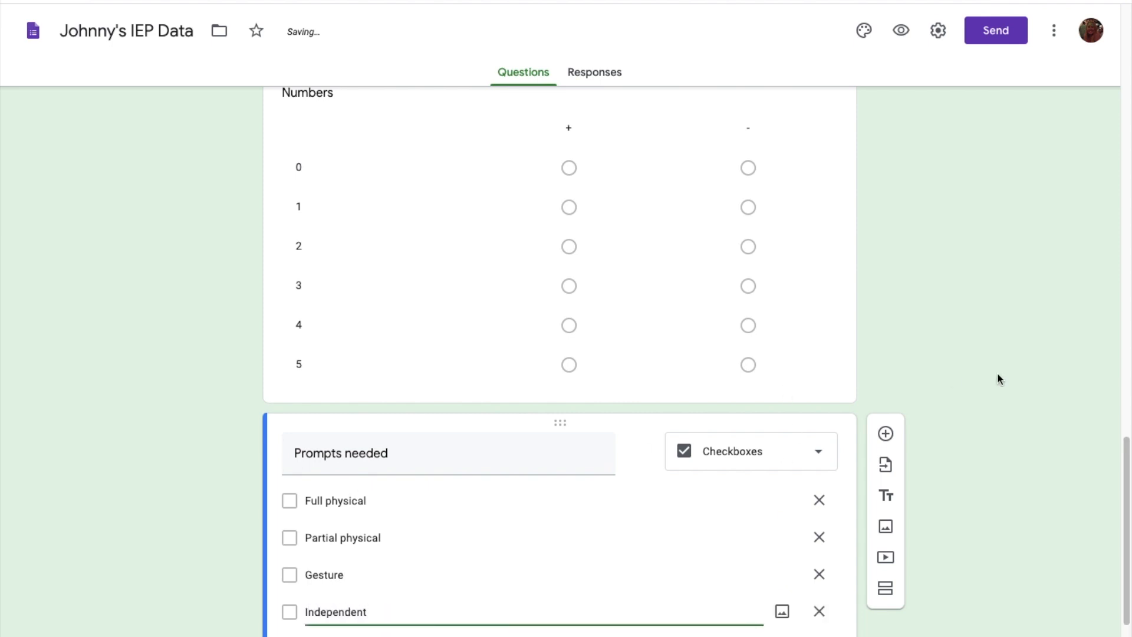
Step: Add a new section titled "On task behavior" after the Number ID section
click(886, 589)
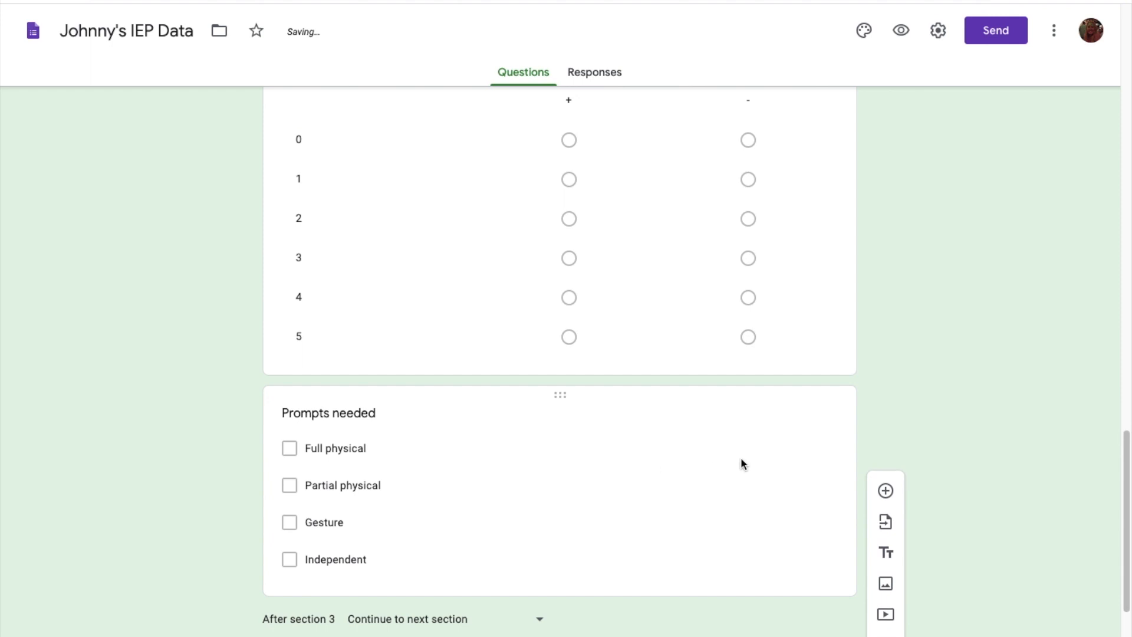
click(494, 539)
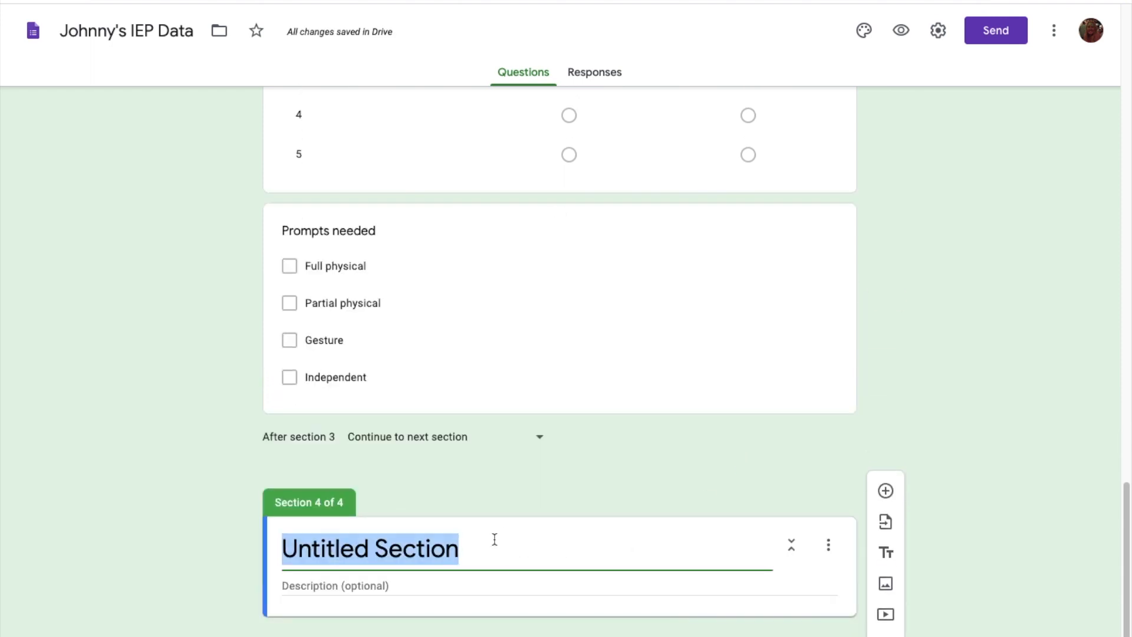
text(On task behavior)
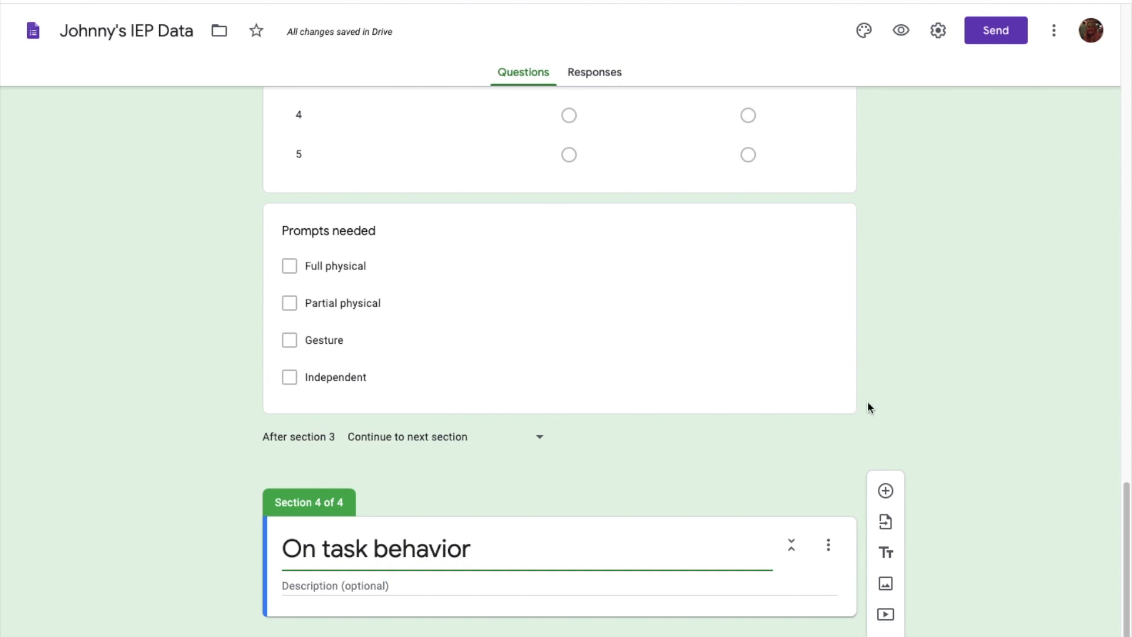
Step: Add a question named "Time on task" to the On task behavior section and set its type to Linear scale
click(885, 490)
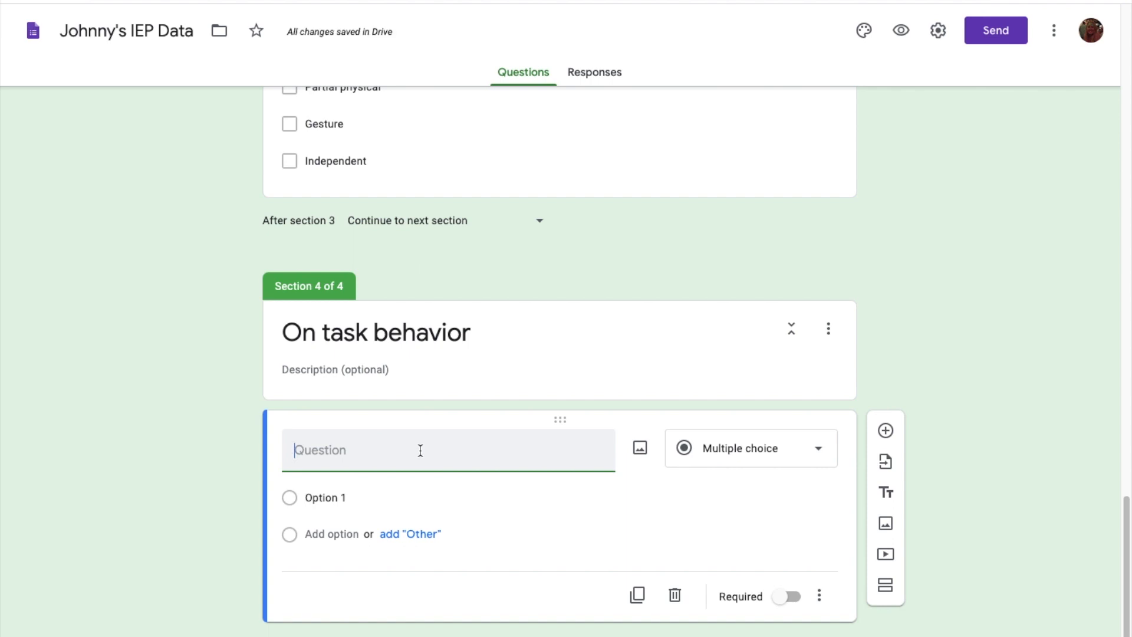
text(Time on task)
click(727, 455)
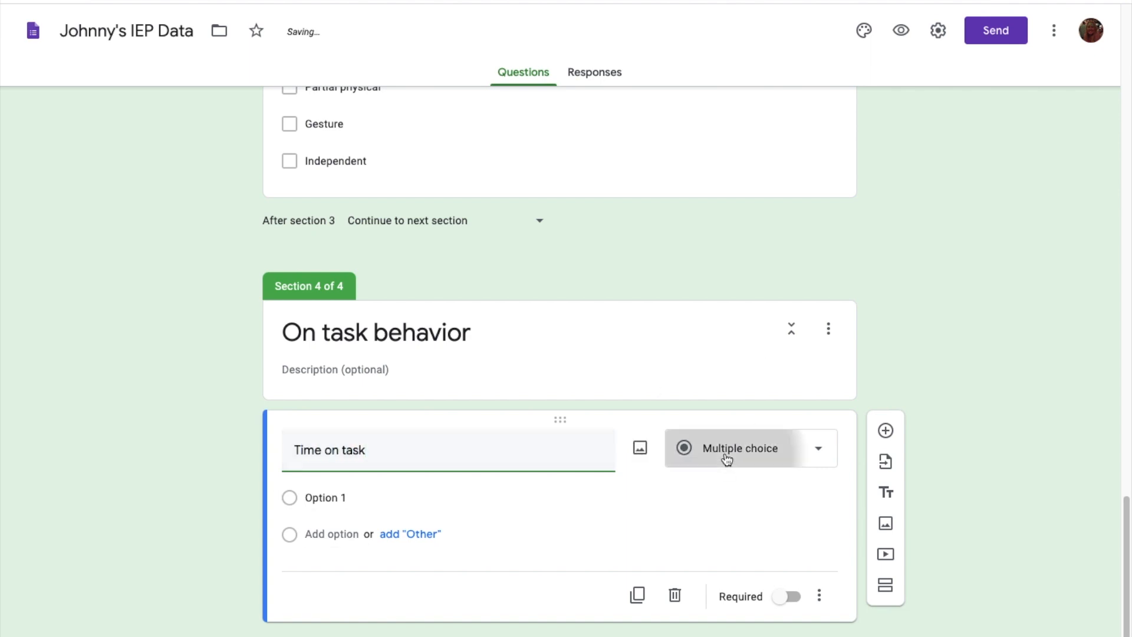
click(745, 465)
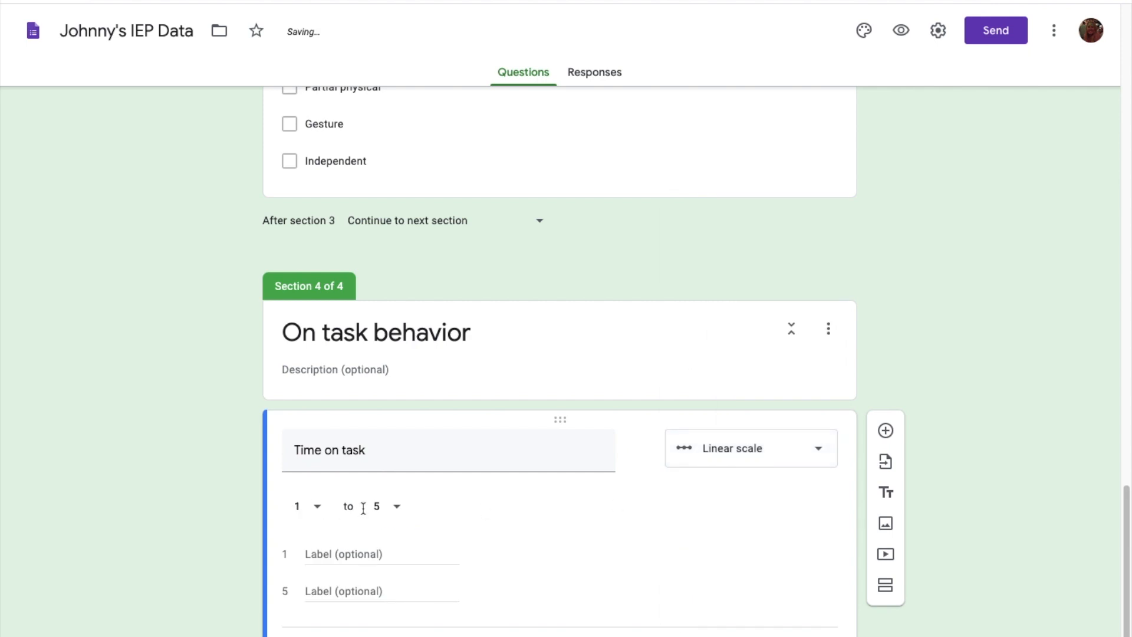
Step: Set the Time on task scale to run from 1 to 10 and label its ends "1" and "10"
click(392, 507)
click(399, 620)
click(359, 555)
text(1)
click(374, 589)
text(1)
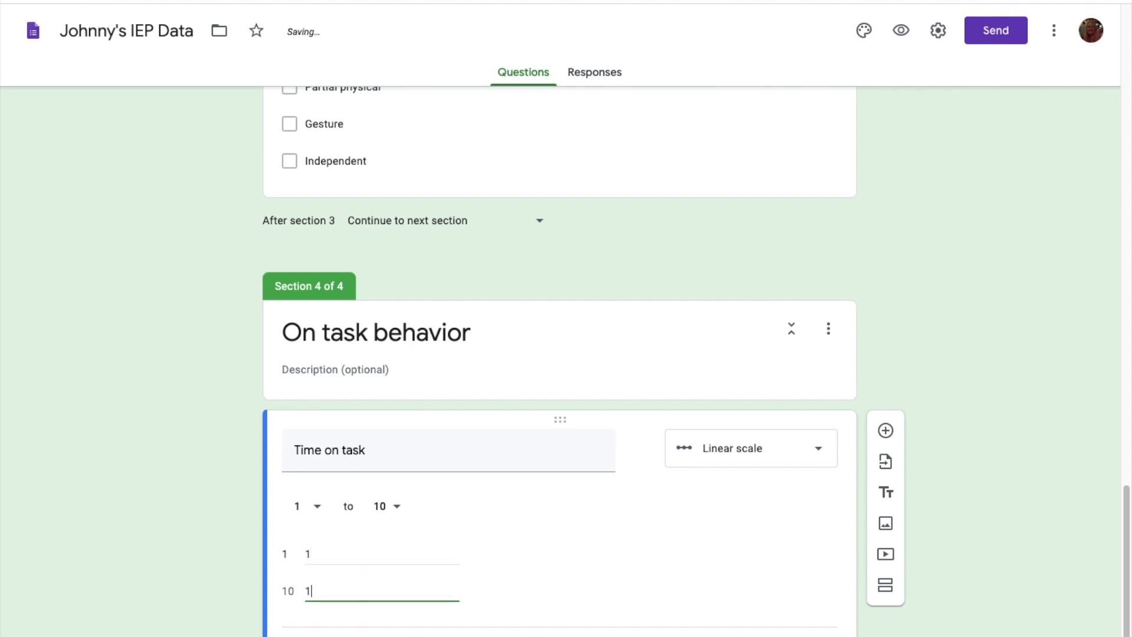
Step: Add a Checkboxes question named "Prompts needed" below the Time on task scale
scroll(494, 524, down, 1)
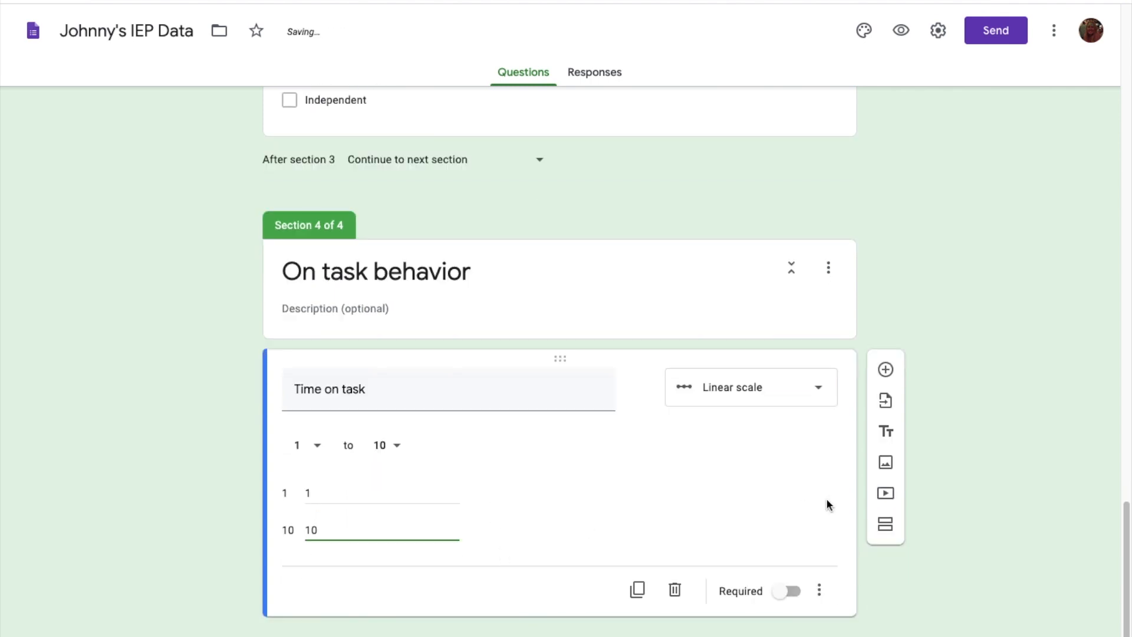
click(886, 370)
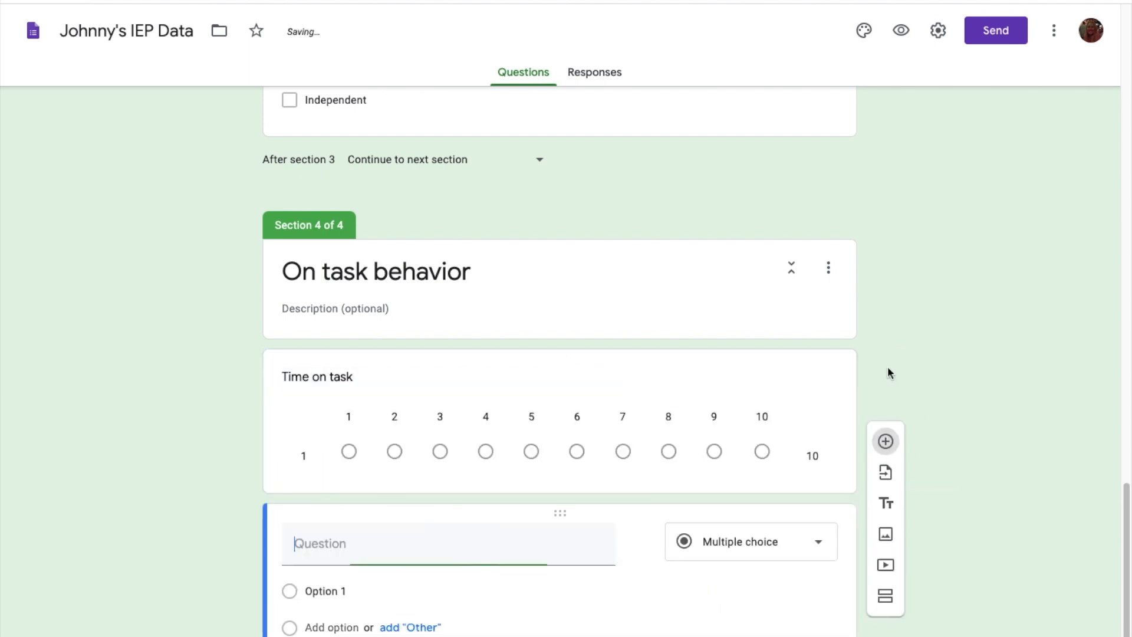
text(Prompts needed)
click(750, 494)
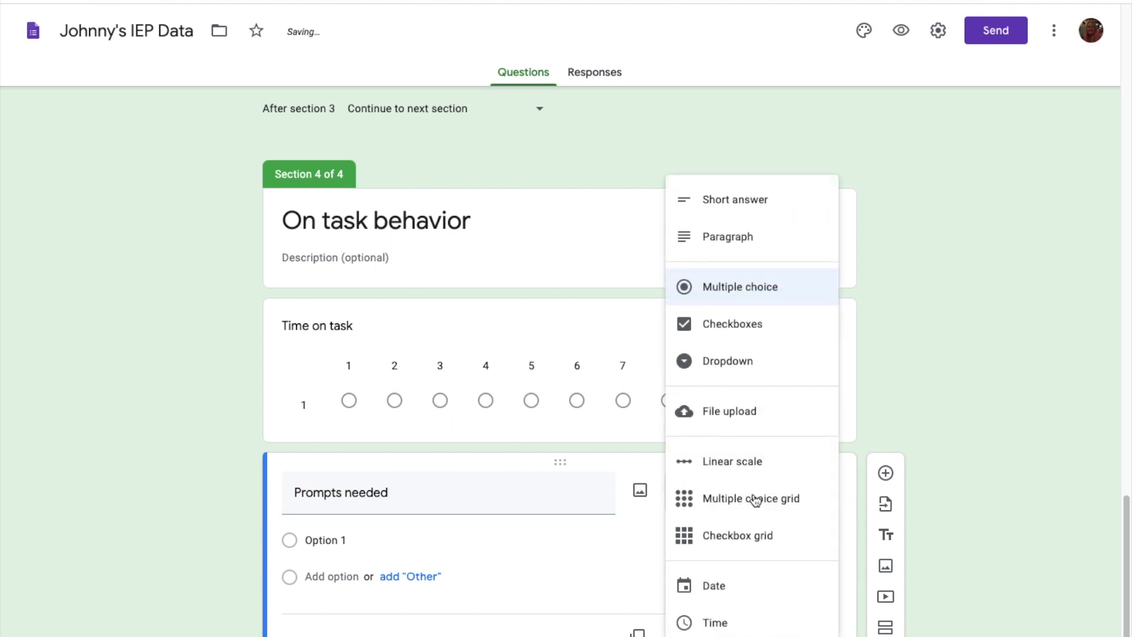
click(697, 328)
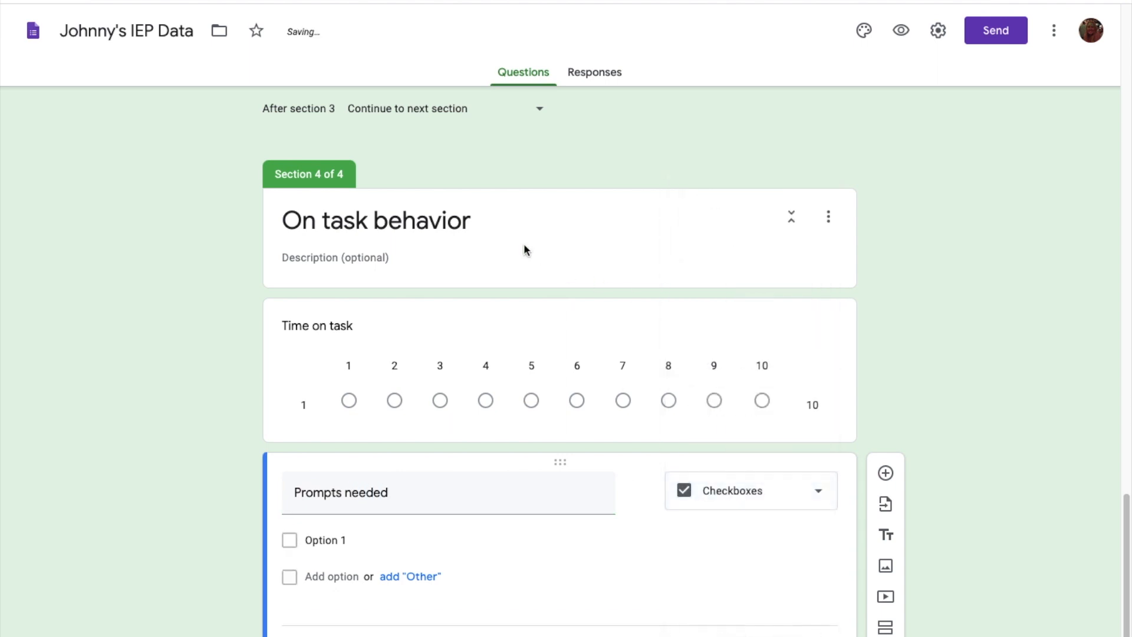
Step: Add a Date-type question named "Date" directly below the On task behavior heading, above Time on task
click(552, 275)
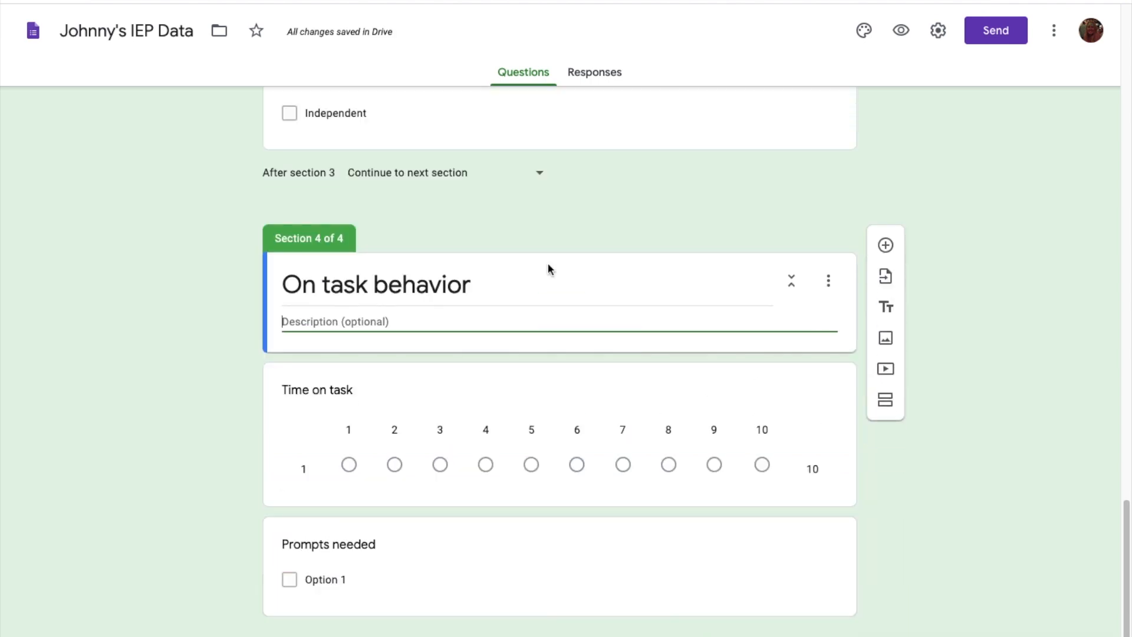
click(885, 245)
text(Date)
key(Tab)
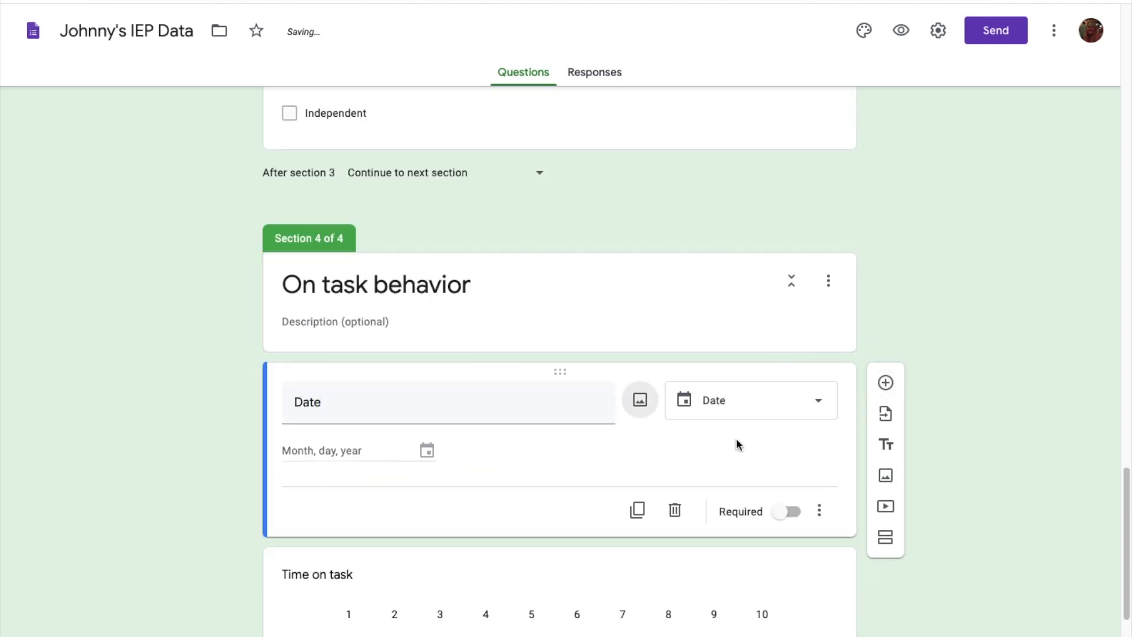
scroll(596, 435, down, 1)
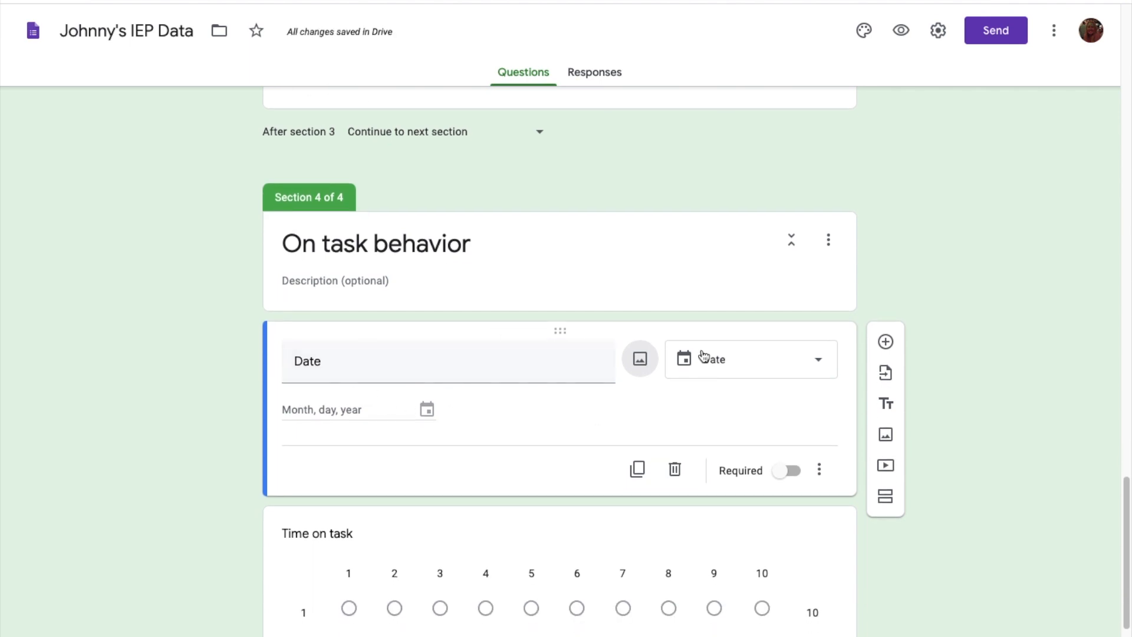
scroll(595, 414, down, 2)
scroll(595, 414, down, 1)
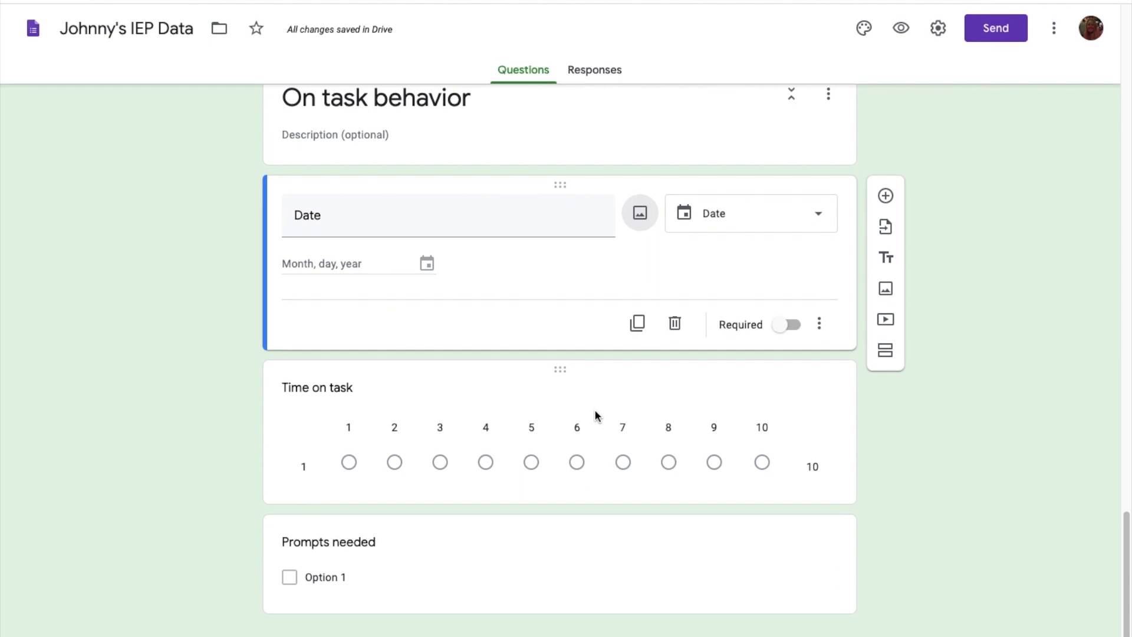
Step: Give the Prompts needed question in the On task behavior section the options Full physical, Partial physical, Gesture and Independent
click(329, 577)
text(Ful)
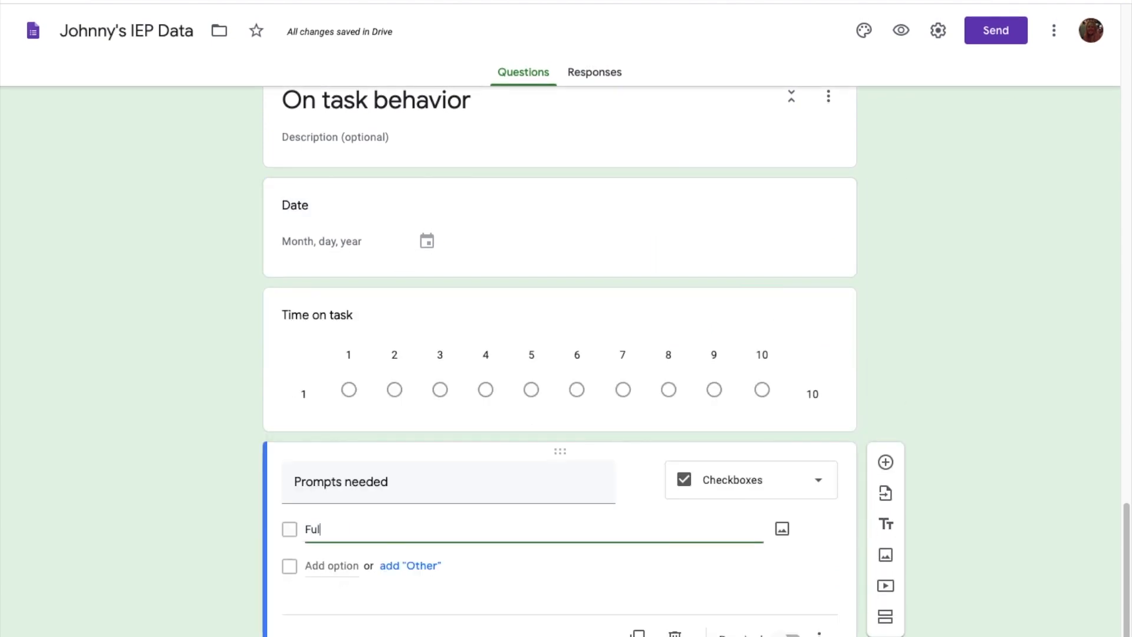
text(l physical)
key(Return)
text(Part)
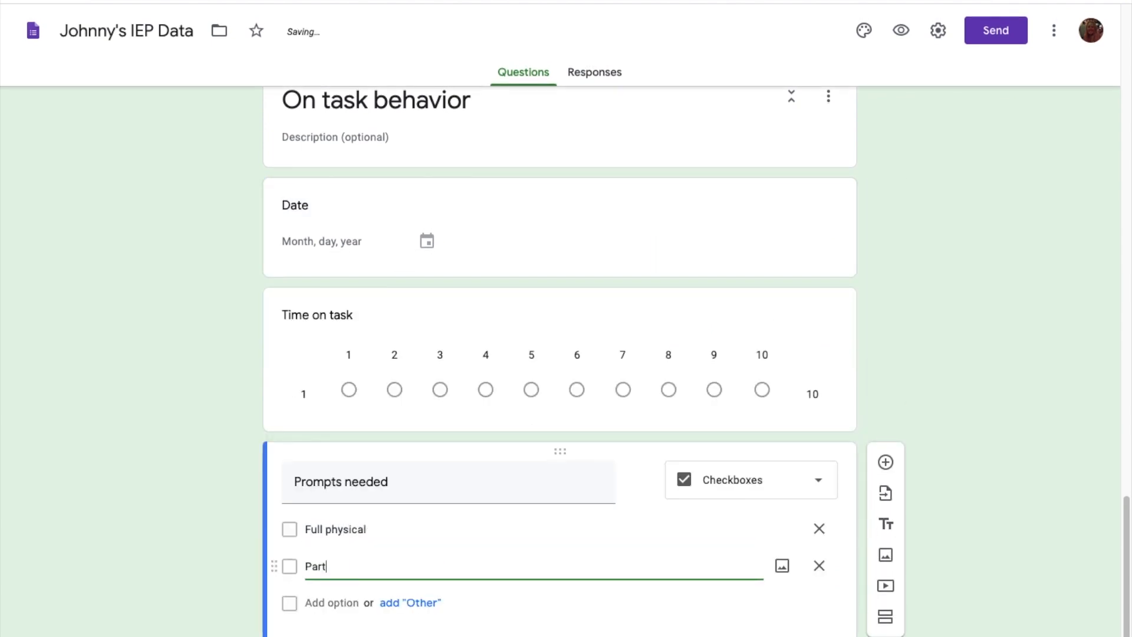
text(ial physical)
key(Return)
text(Gesture)
key(Return)
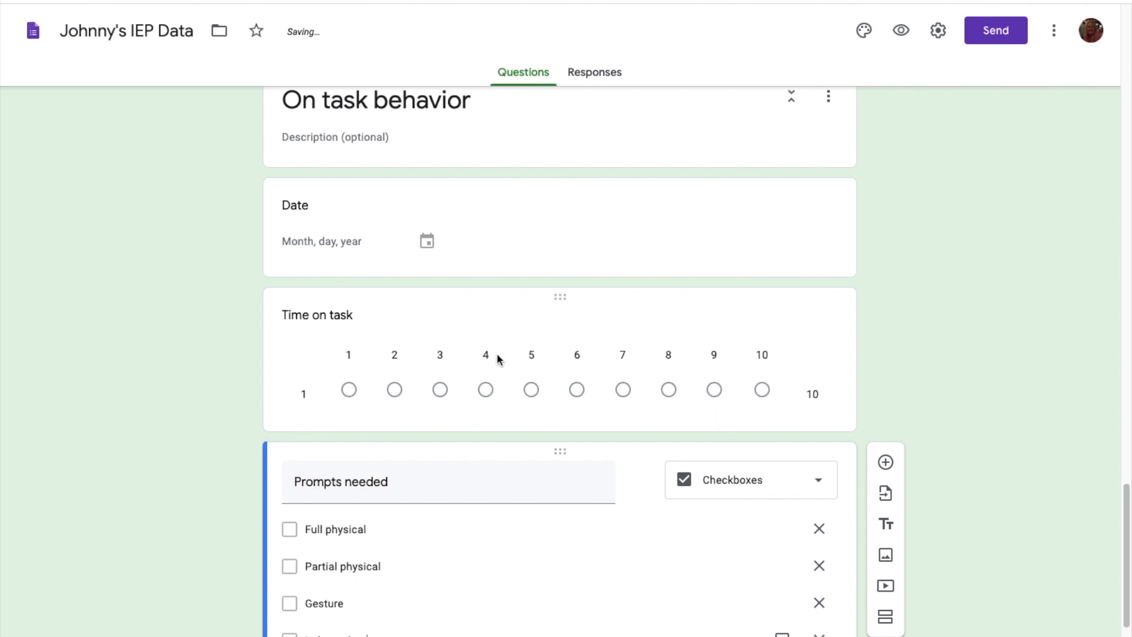
Step: Add a question named "Date" directly below the Number ID section heading, above Numbers
scroll(497, 357, up, 20)
scroll(497, 357, down, 9)
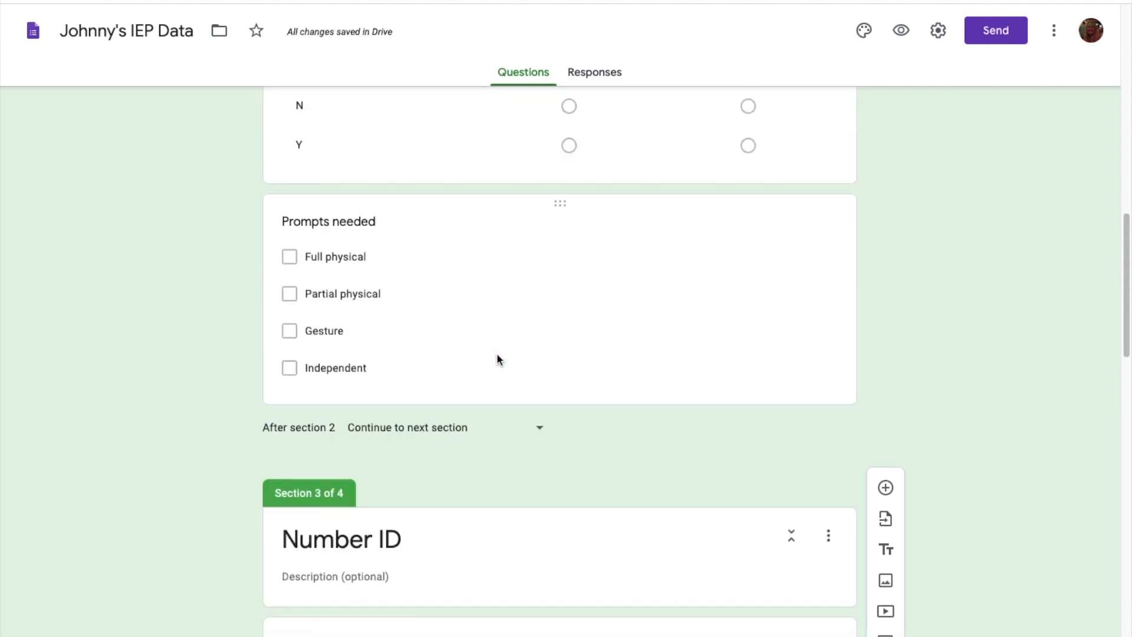
click(518, 312)
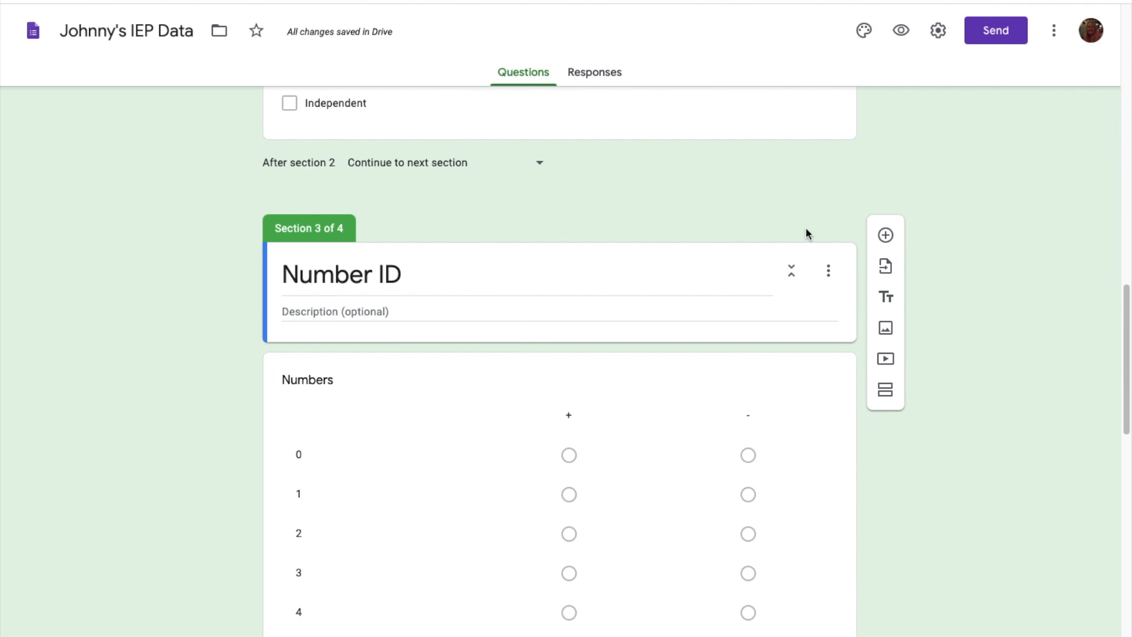
click(885, 235)
text(Date)
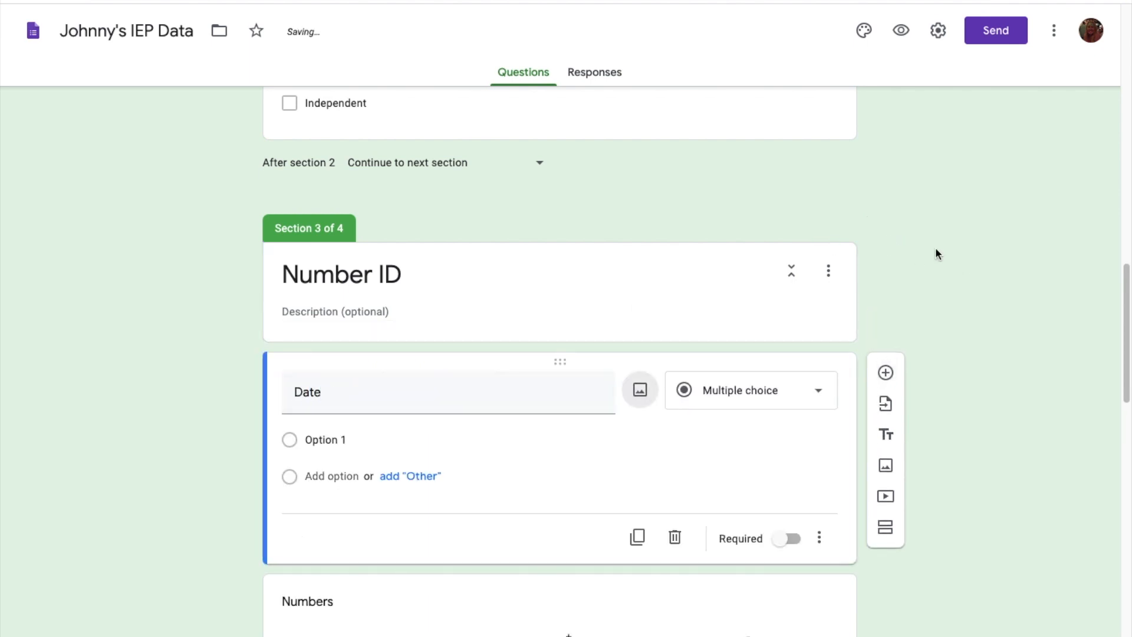
Step: Add a new section at the end of the form, after the On task behavior questions, and title it "ABC Data"
scroll(848, 274, up, 15)
scroll(846, 276, up, 4)
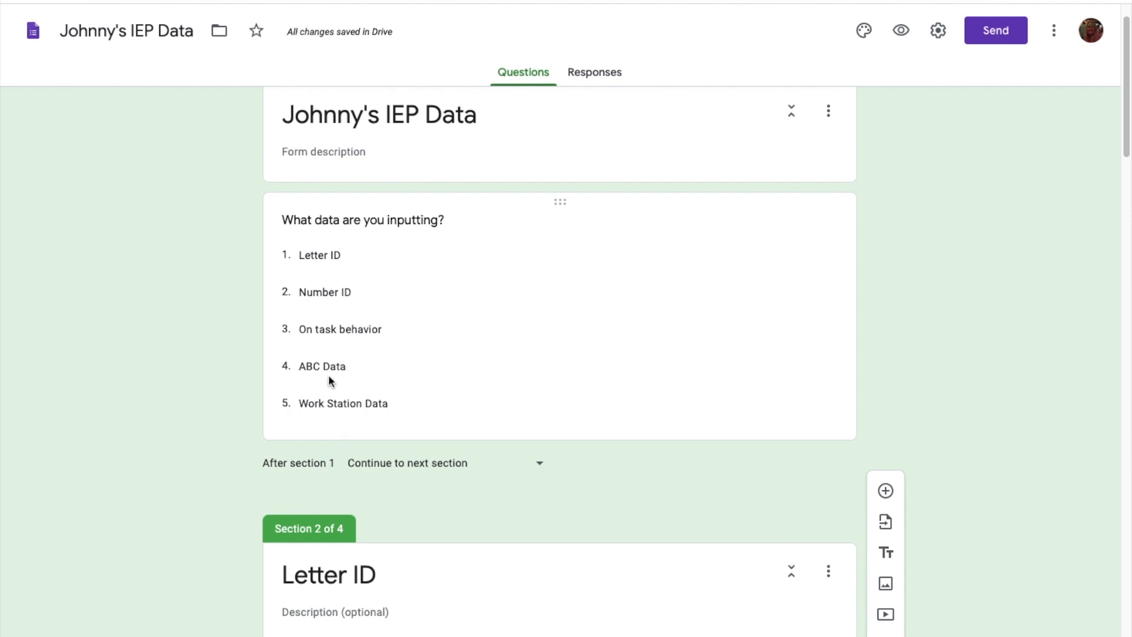
scroll(354, 423, down, 20)
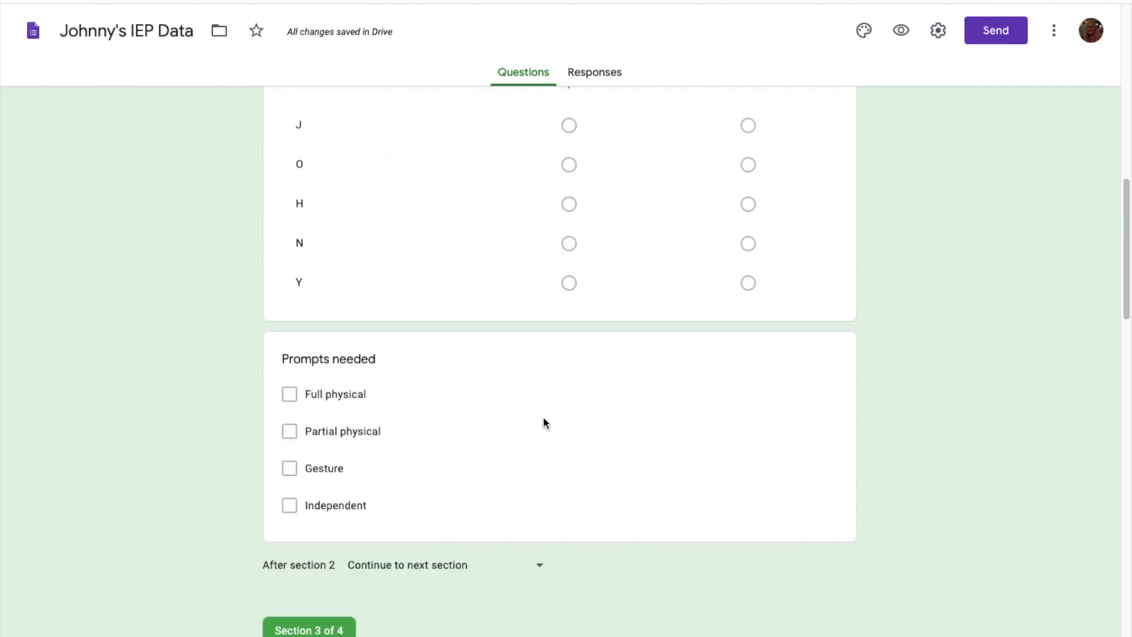
click(637, 599)
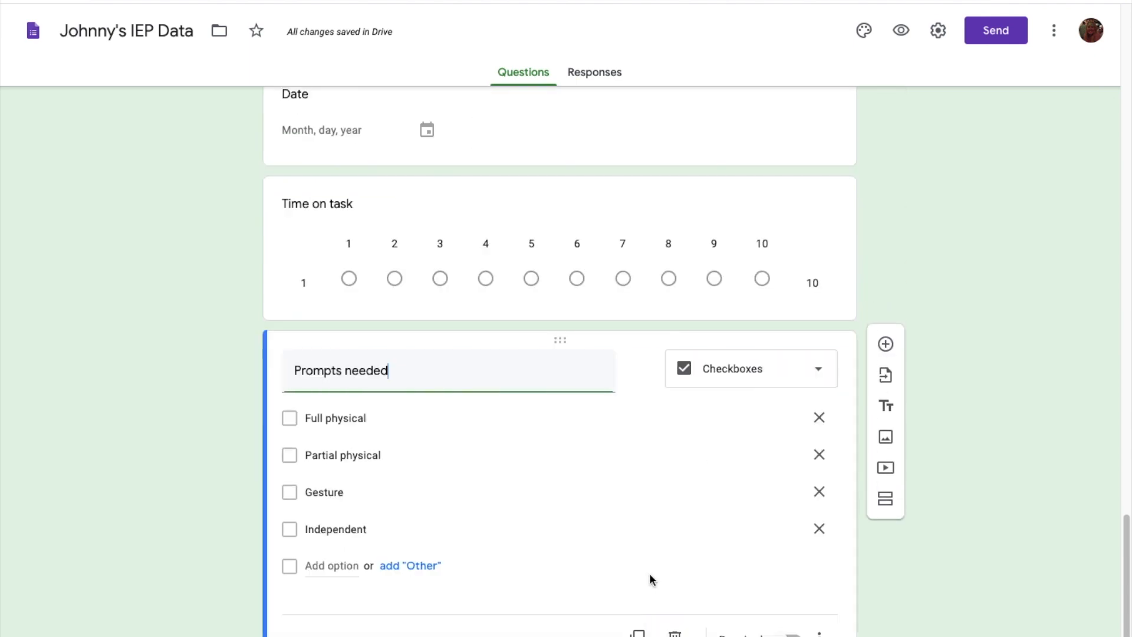
click(889, 466)
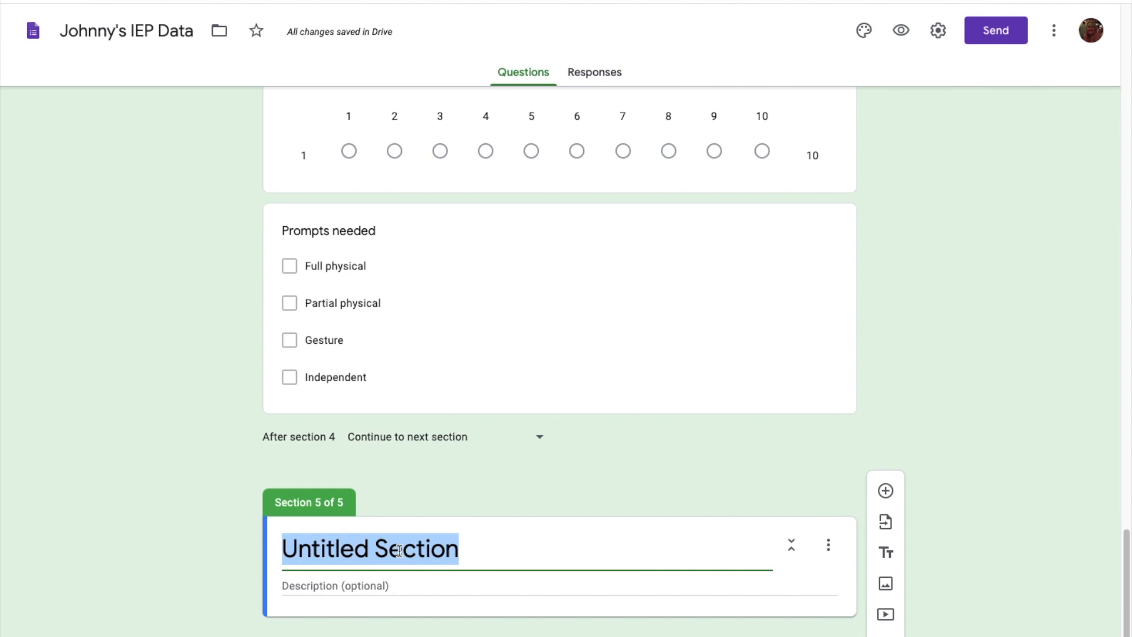
text(ABC Data)
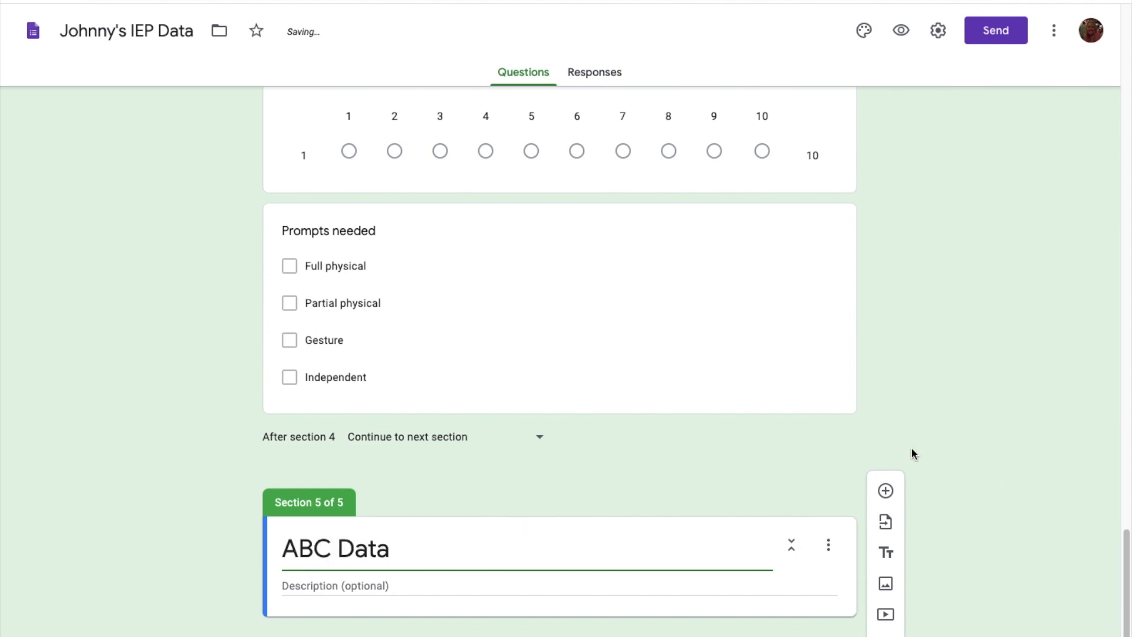
Step: Add a Date-type question named "Date" and a Time-type question named "Time" to the ABC Data section
click(885, 490)
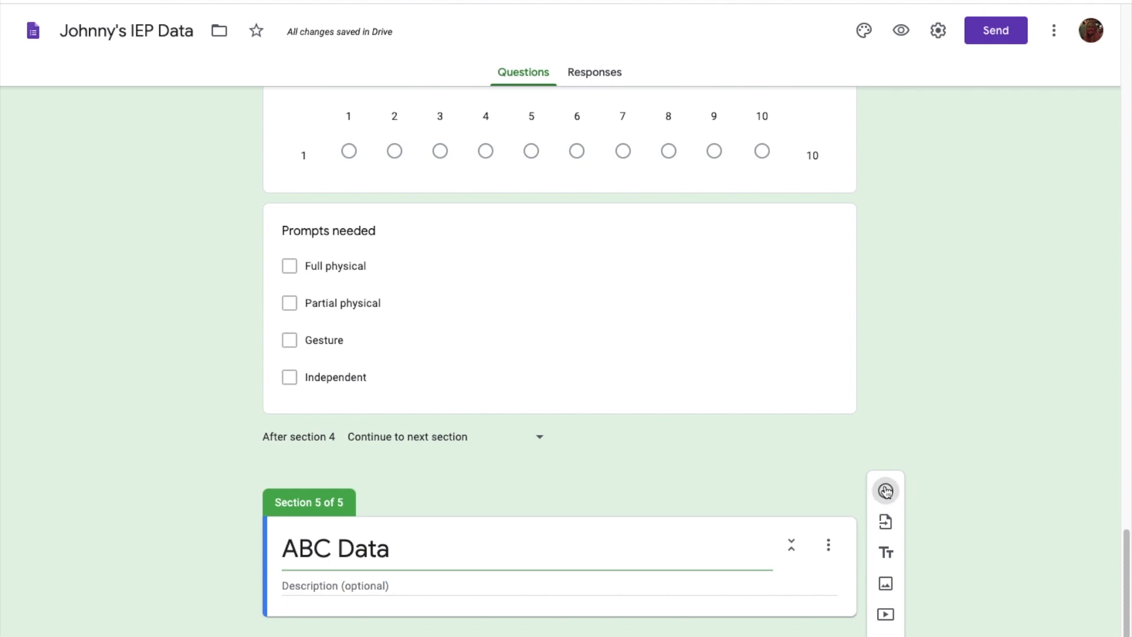
text(Date)
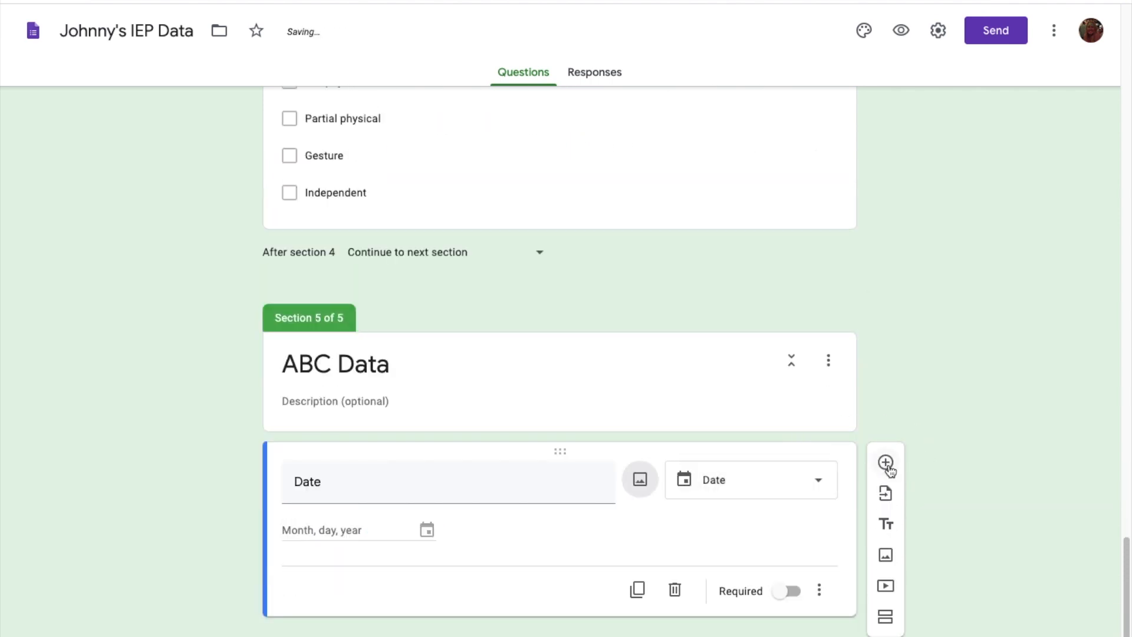
click(885, 462)
text(Time)
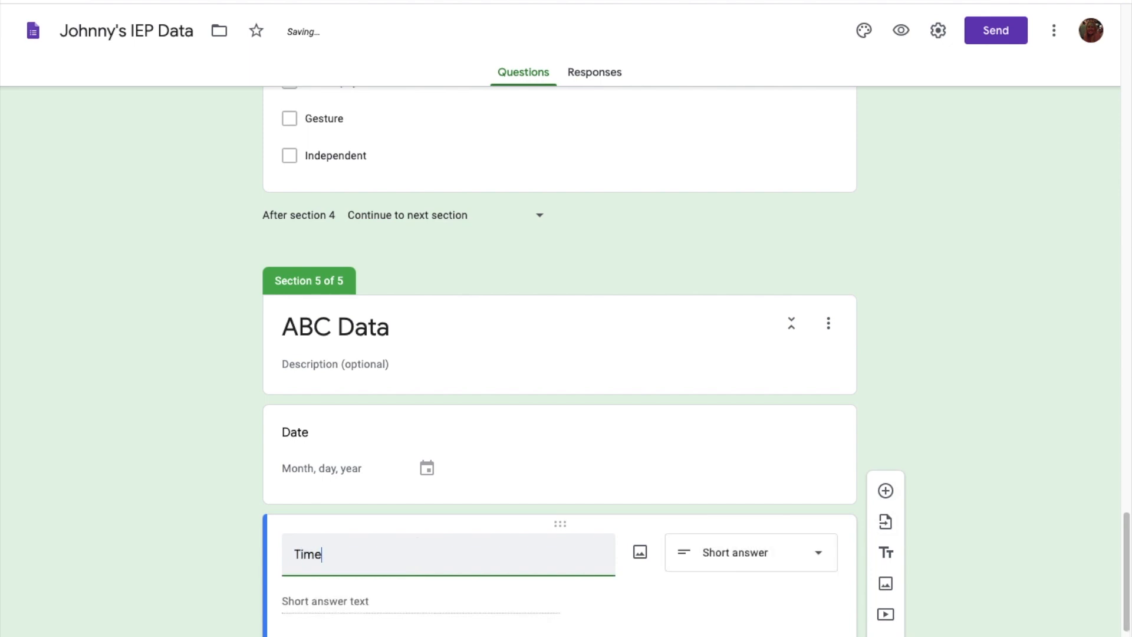
key(Tab)
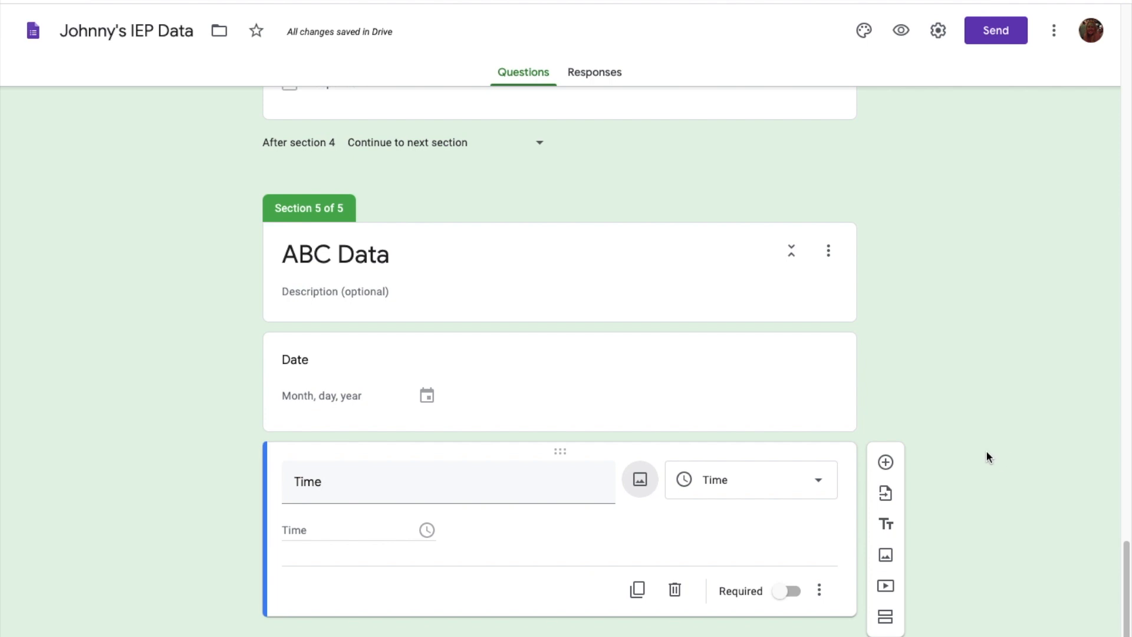
Step: Add a Short answer question named "Antecedent" below Time, followed by a question named "Behavior"
click(884, 463)
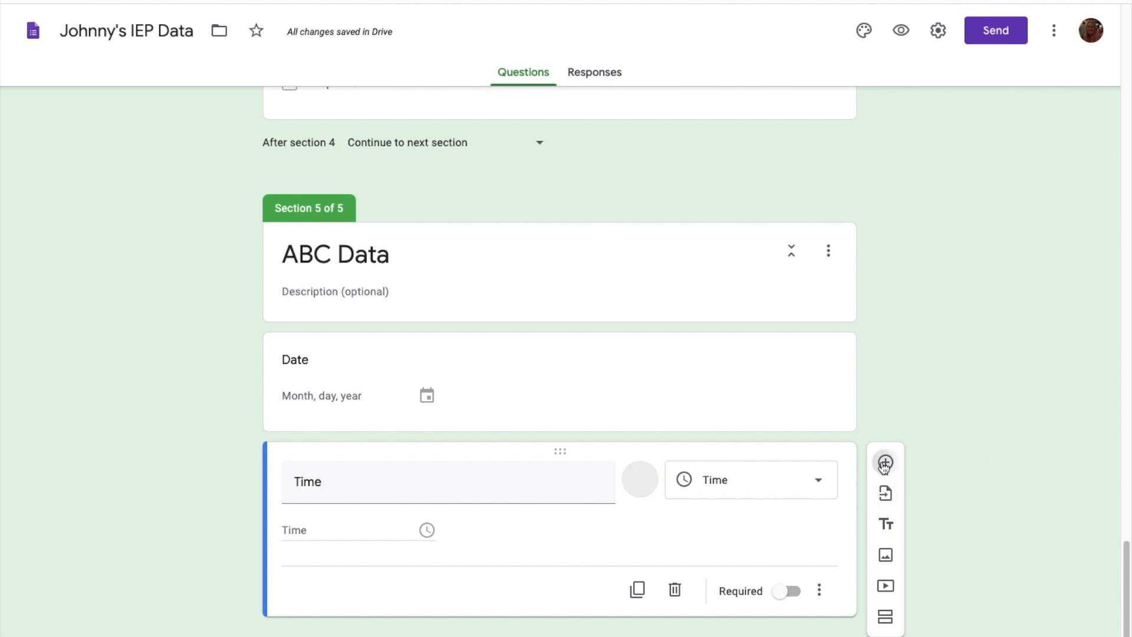
text(Antecedent)
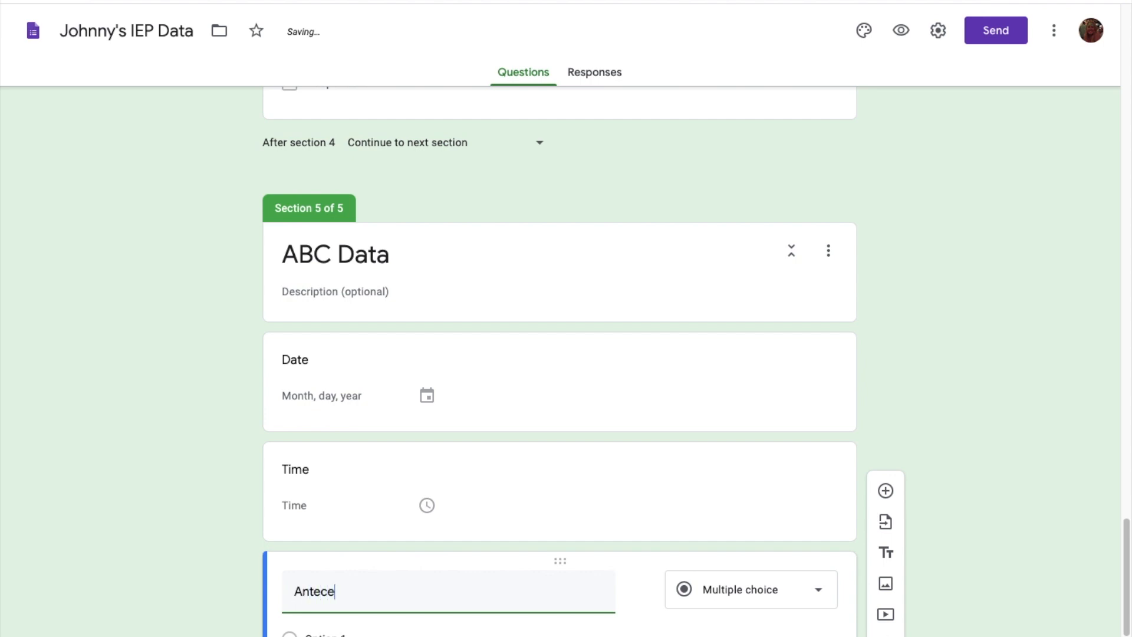
click(747, 587)
click(736, 202)
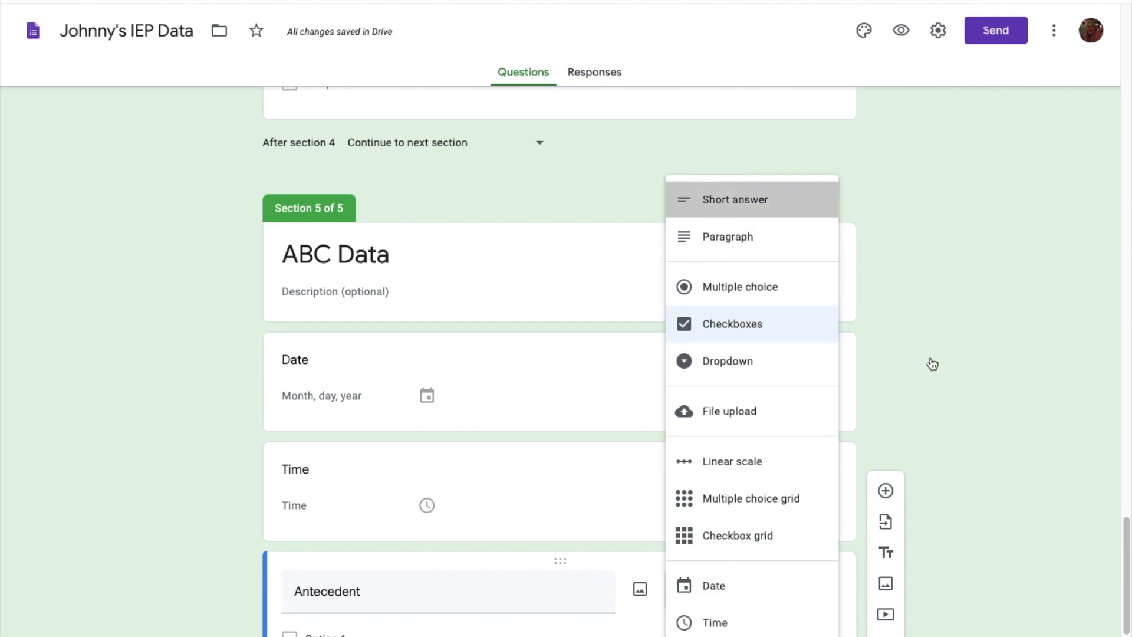
click(885, 450)
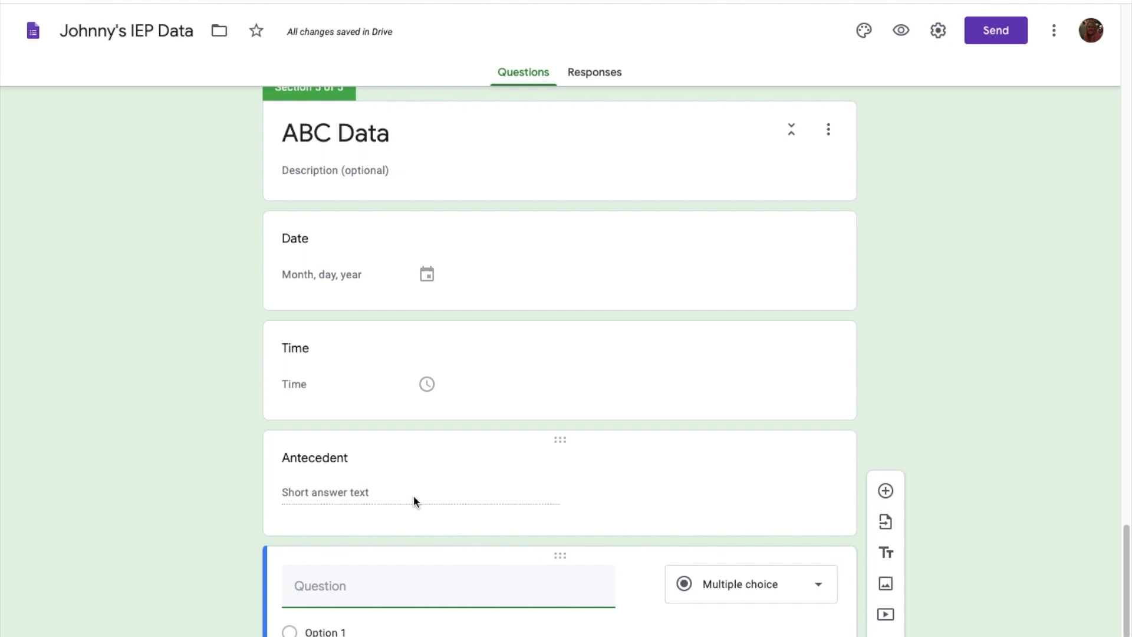
text(Behavior)
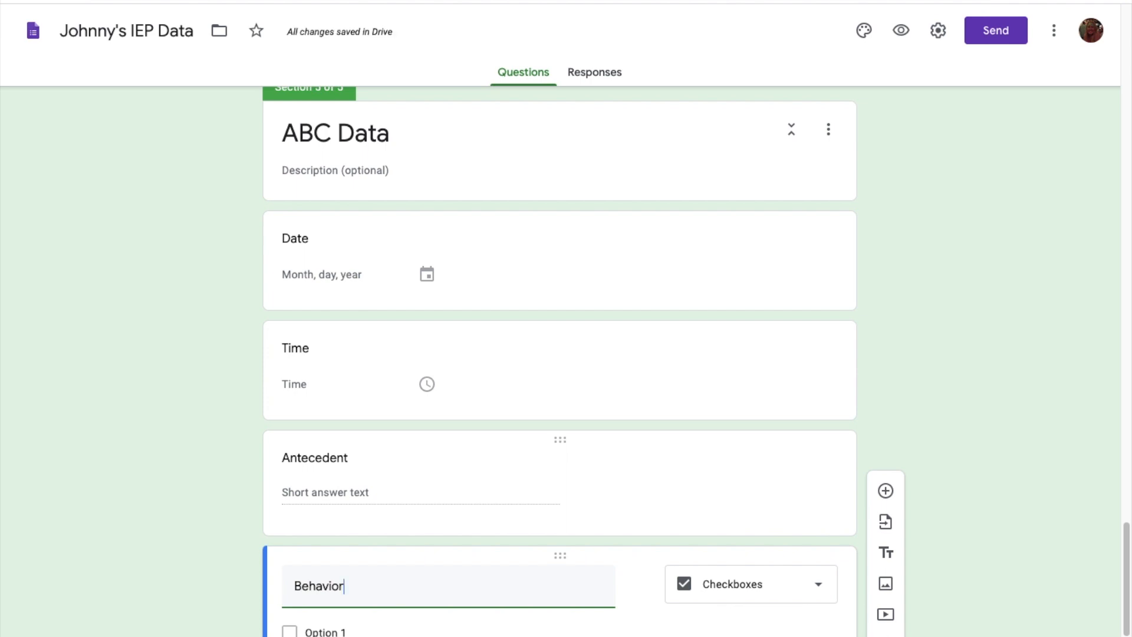
Step: Extend the Antecedent question's title to "Antecedent - What happened before the behavior?"
click(378, 466)
click(387, 475)
text(- What )
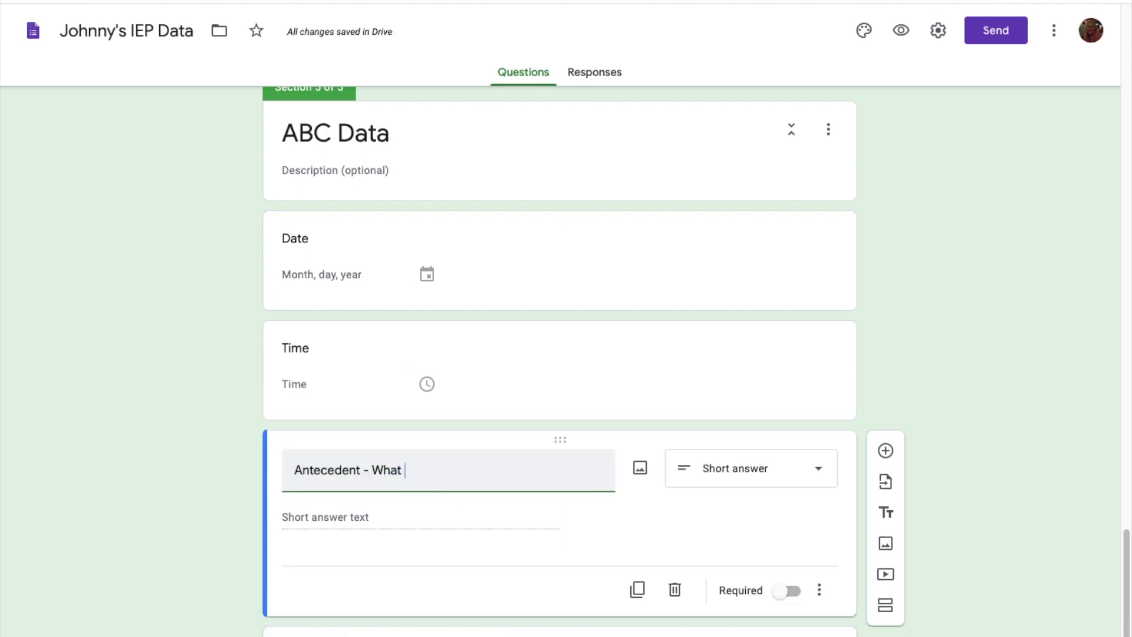
text(happened before the behavior?)
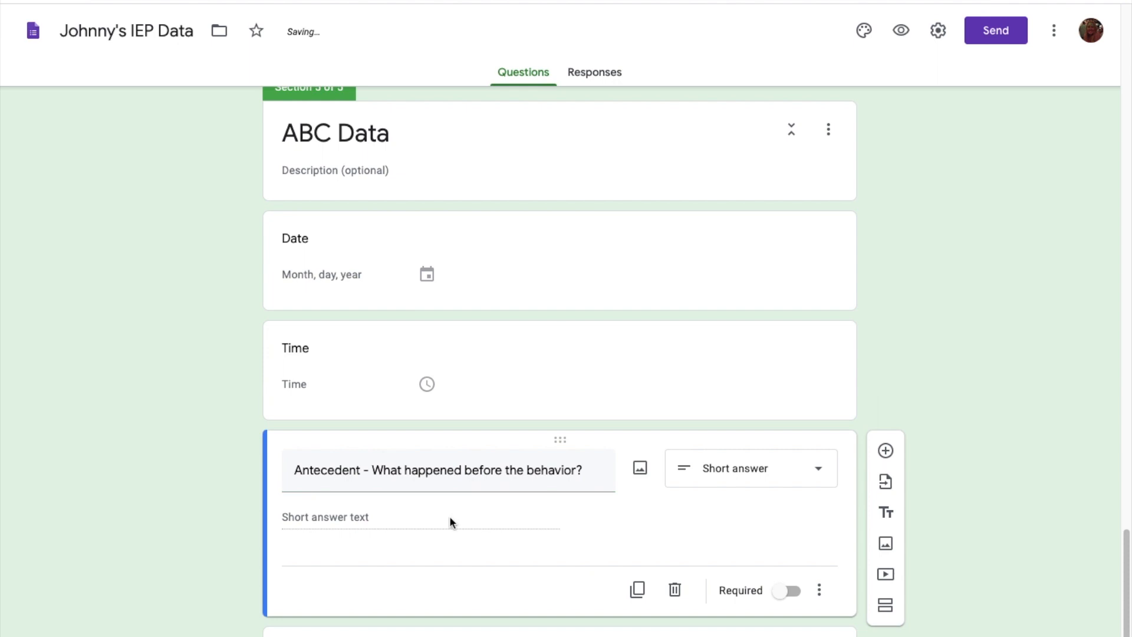
Step: Set the Behavior question's type to Paragraph
scroll(311, 475, down, 2)
click(335, 542)
click(723, 479)
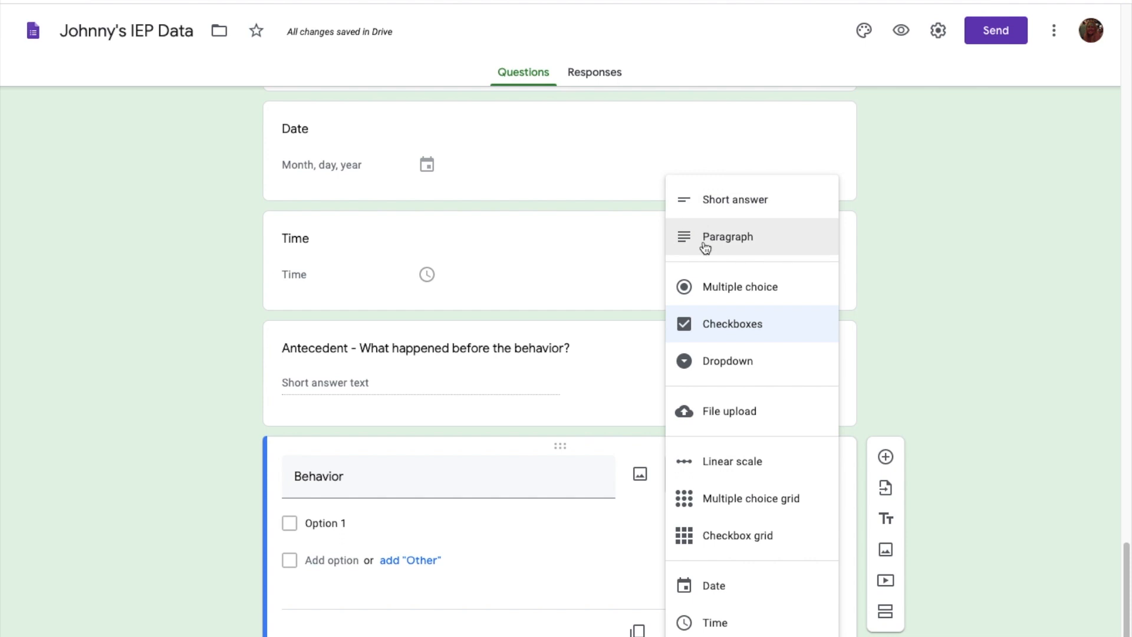
click(734, 236)
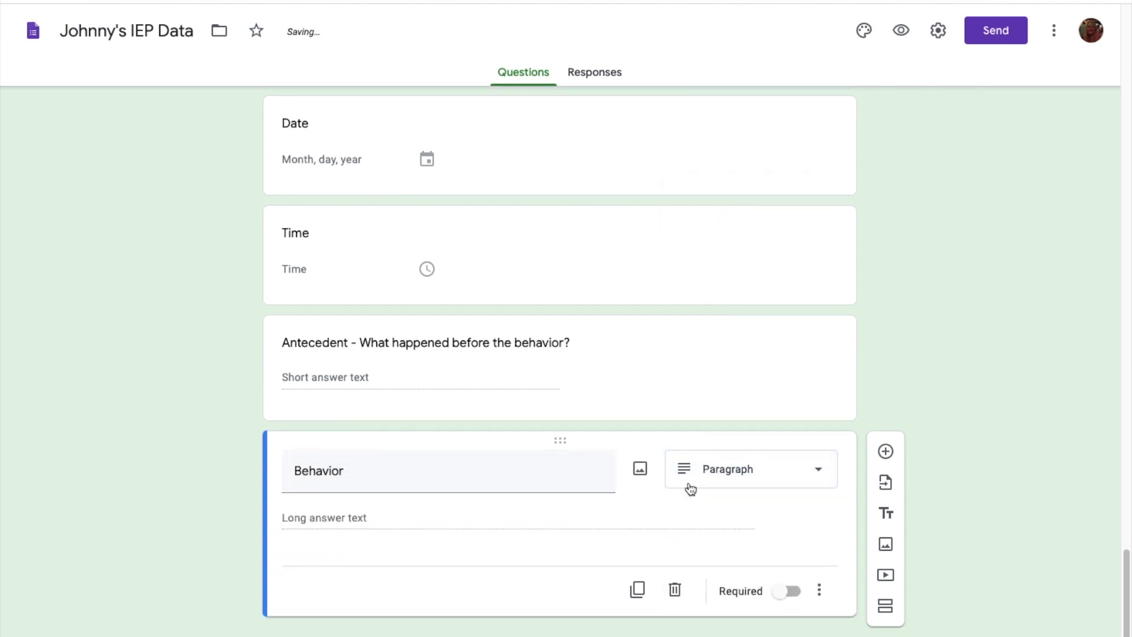
Step: Add a Paragraph question named "Consequence" below Behavior
click(887, 452)
text(Consequence)
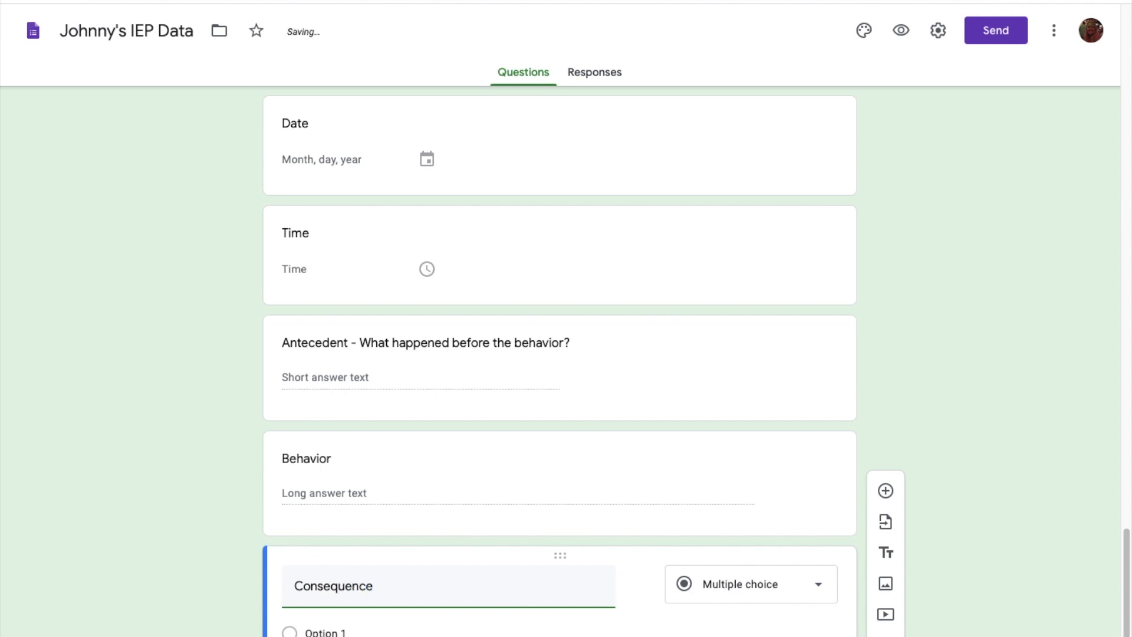
scroll(767, 497, down, 2)
click(757, 444)
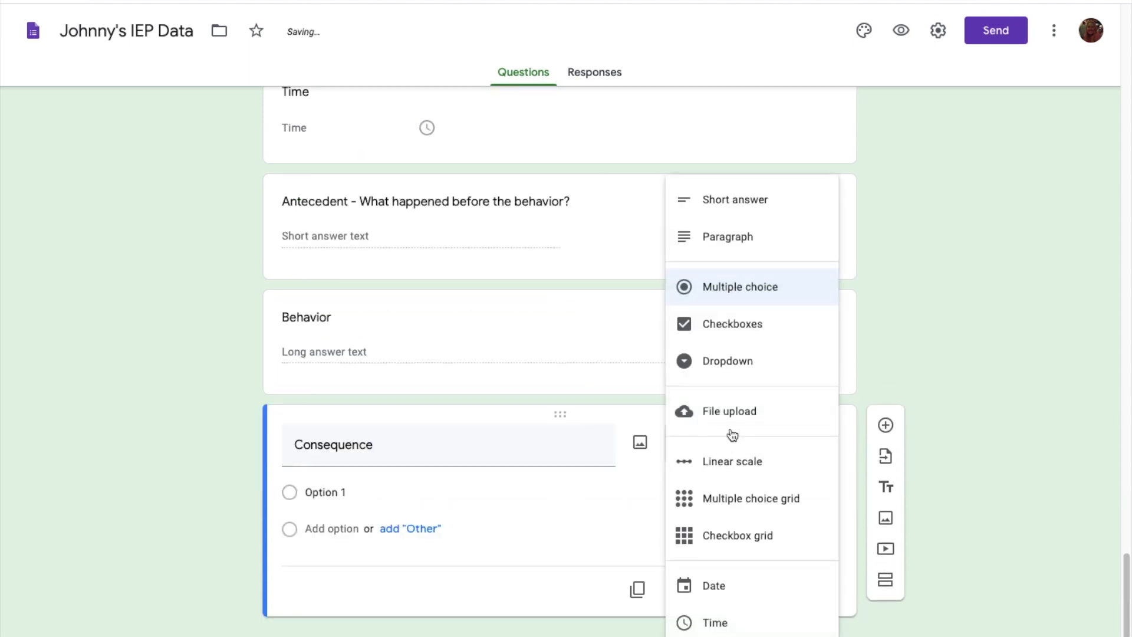
click(736, 238)
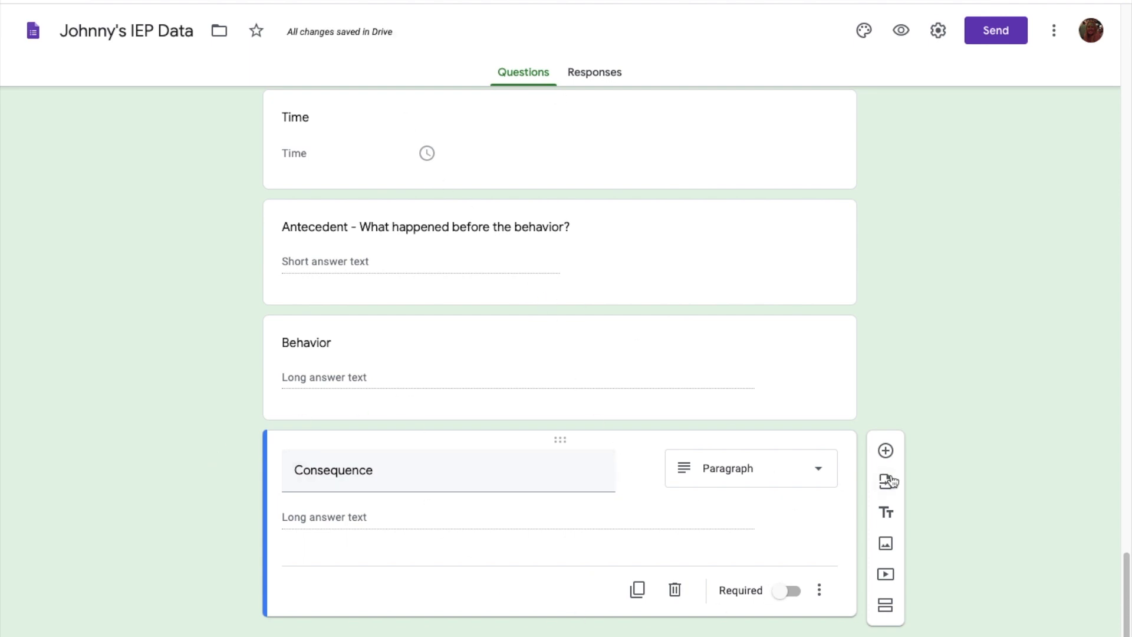
Step: Add a Checkboxes question named "Setting" below Consequence
click(885, 451)
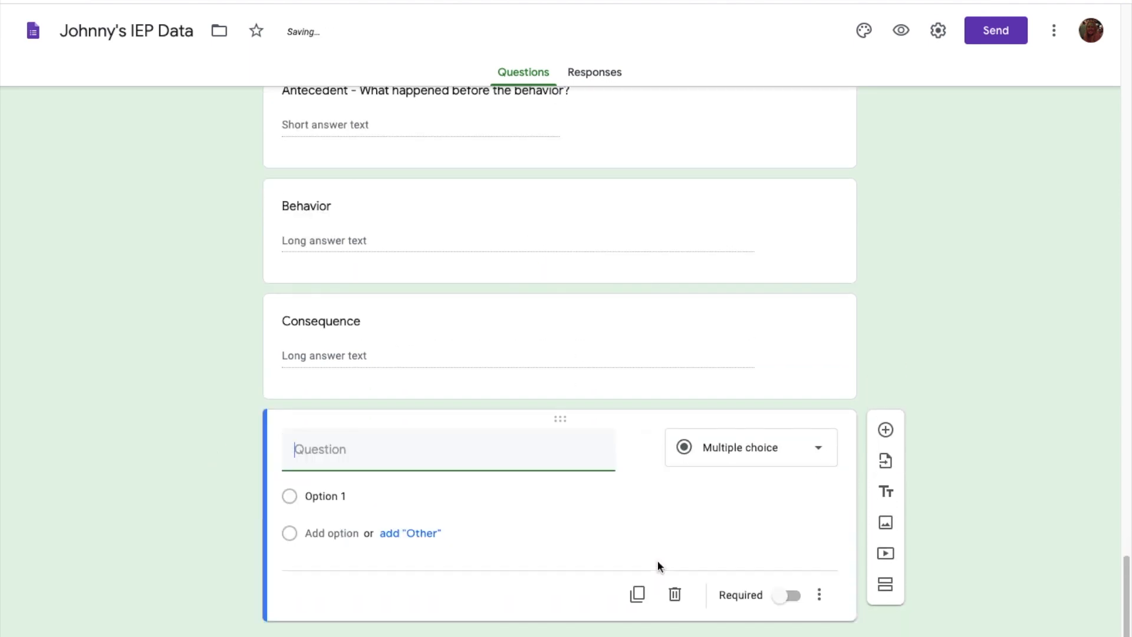
text(Setting)
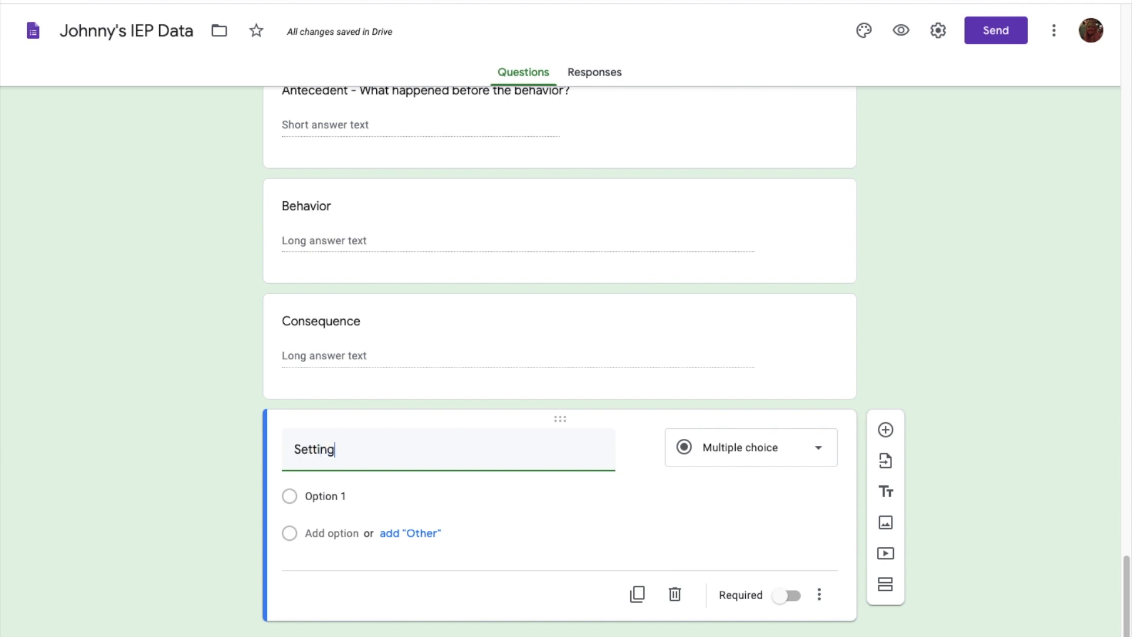
click(737, 446)
click(715, 332)
Step: Give the Setting question the options Arrival, Breakfast, Recess and Reading, and remove the surplus option after them
click(407, 498)
text(Arrival)
key(Return)
text(Breakfast)
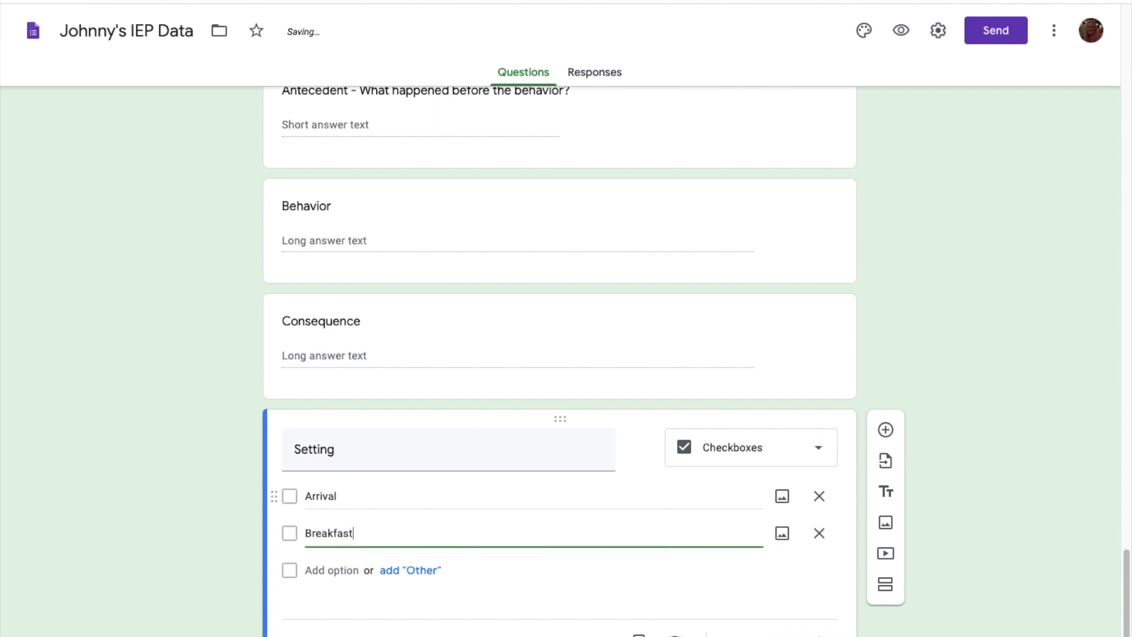
key(Return)
text(Recess)
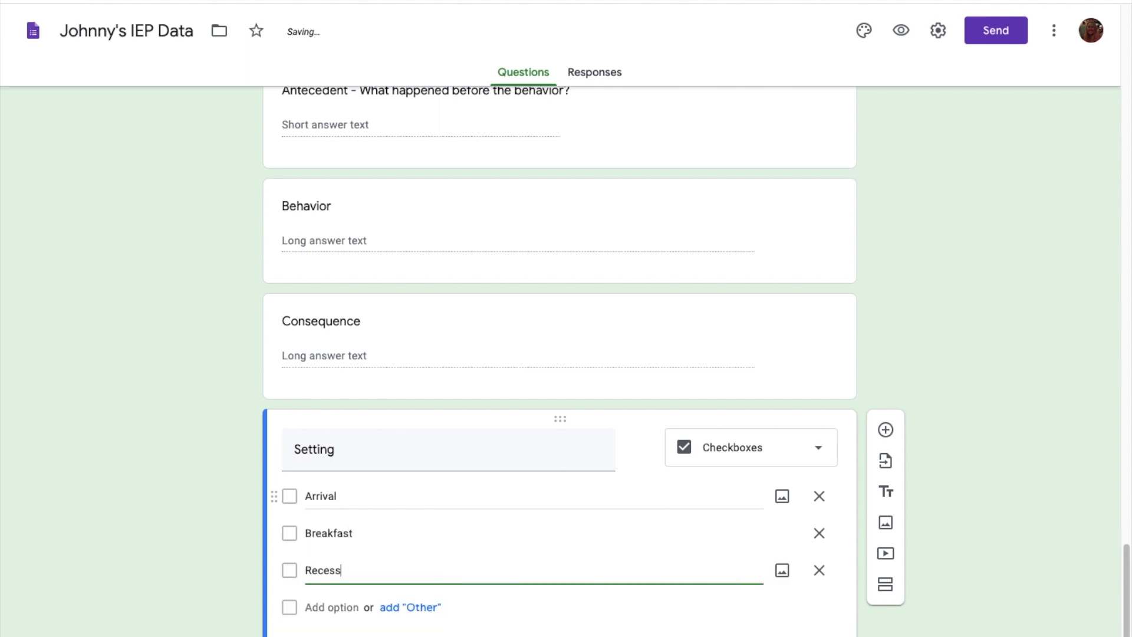
key(Return)
text(Reading)
key(Return)
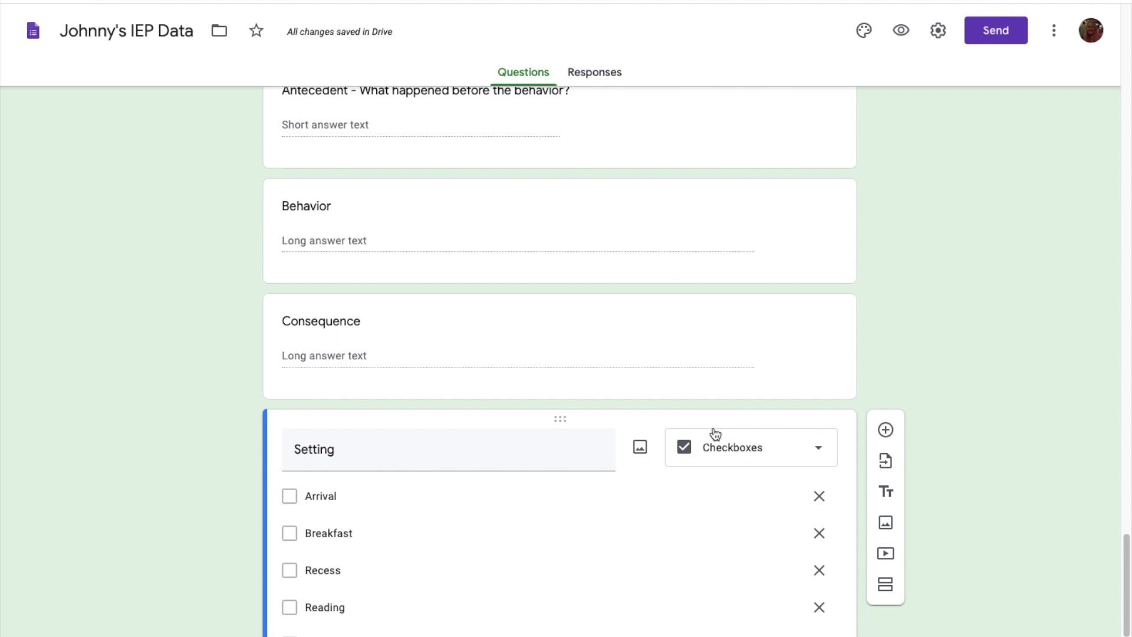
click(819, 479)
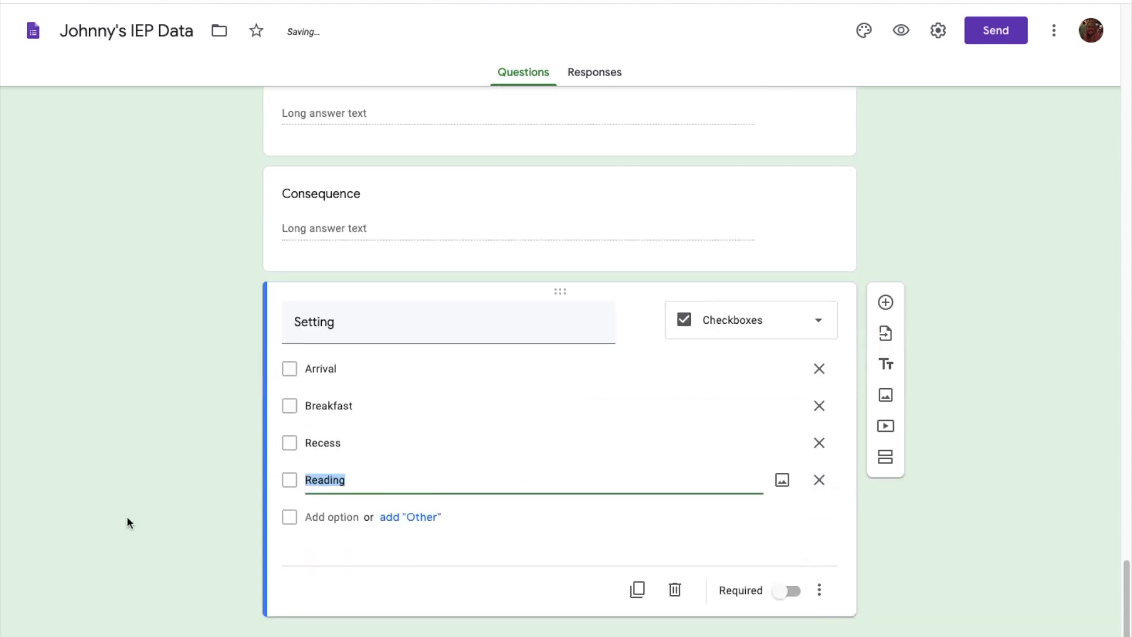
scroll(552, 275, up, 10)
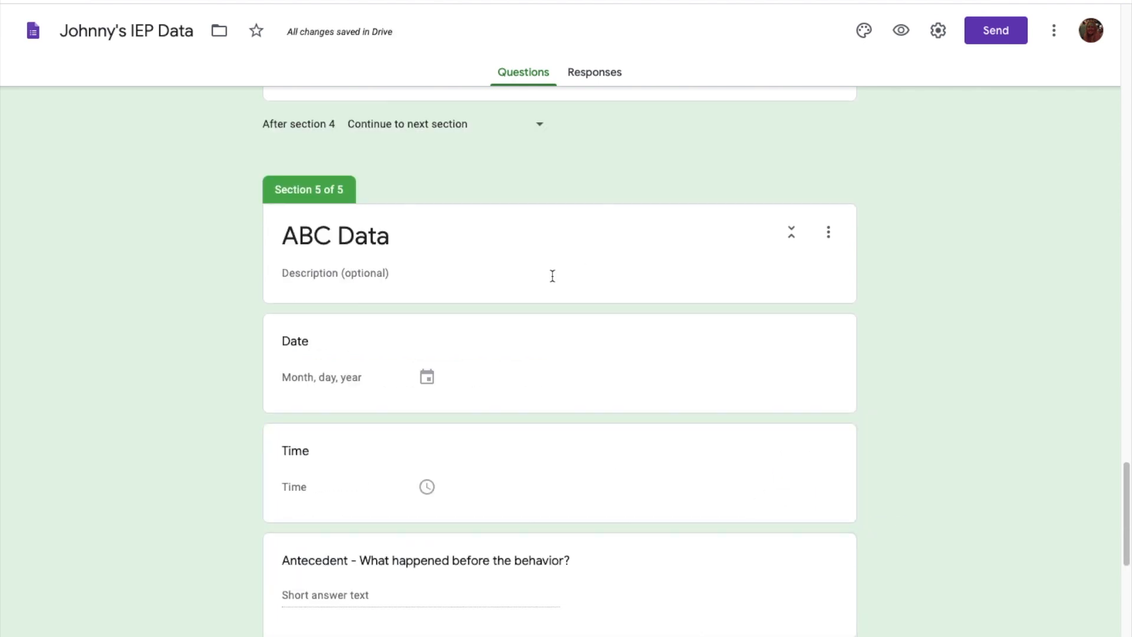
scroll(551, 275, down, 10)
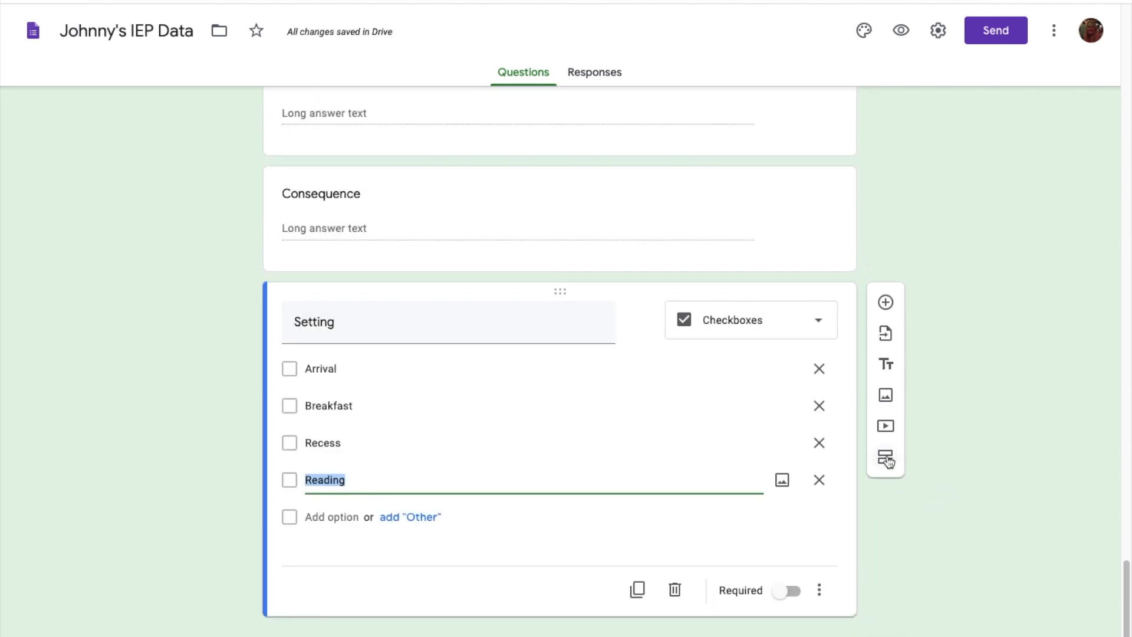
Step: Add a section titled "Work Station Data" after the Setting question and give it a Date question
click(886, 458)
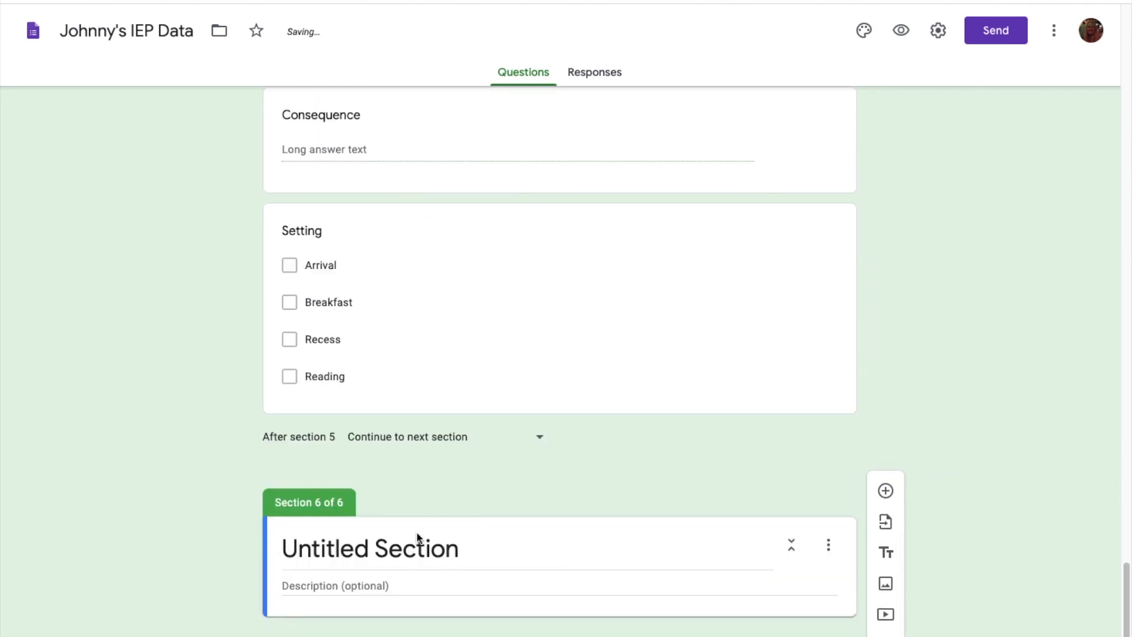
text(Work Station Data)
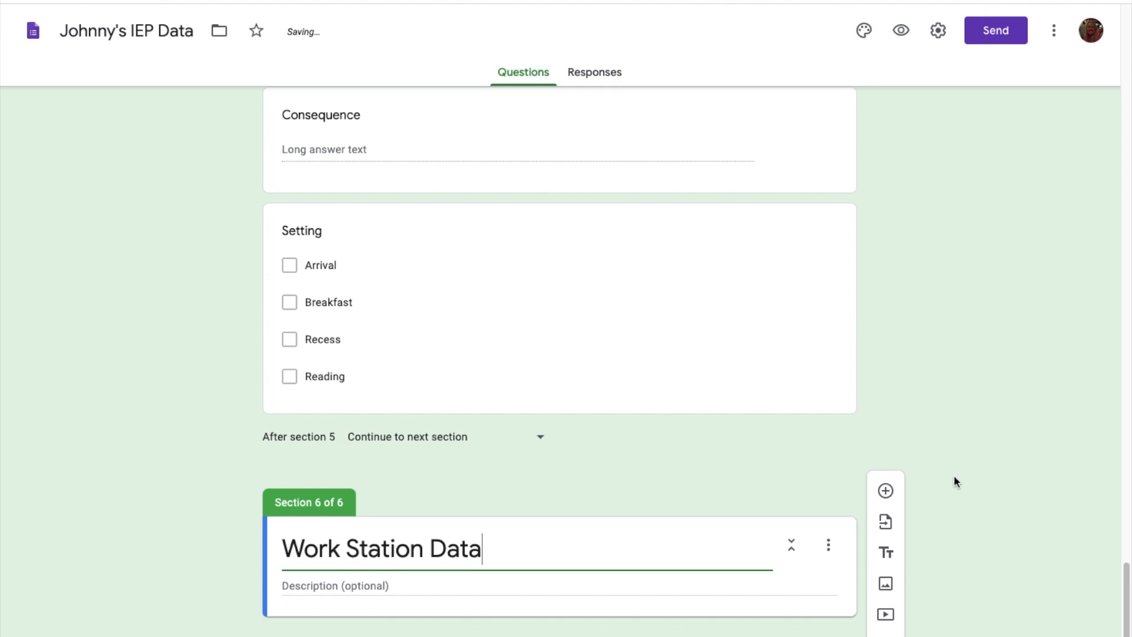
click(885, 490)
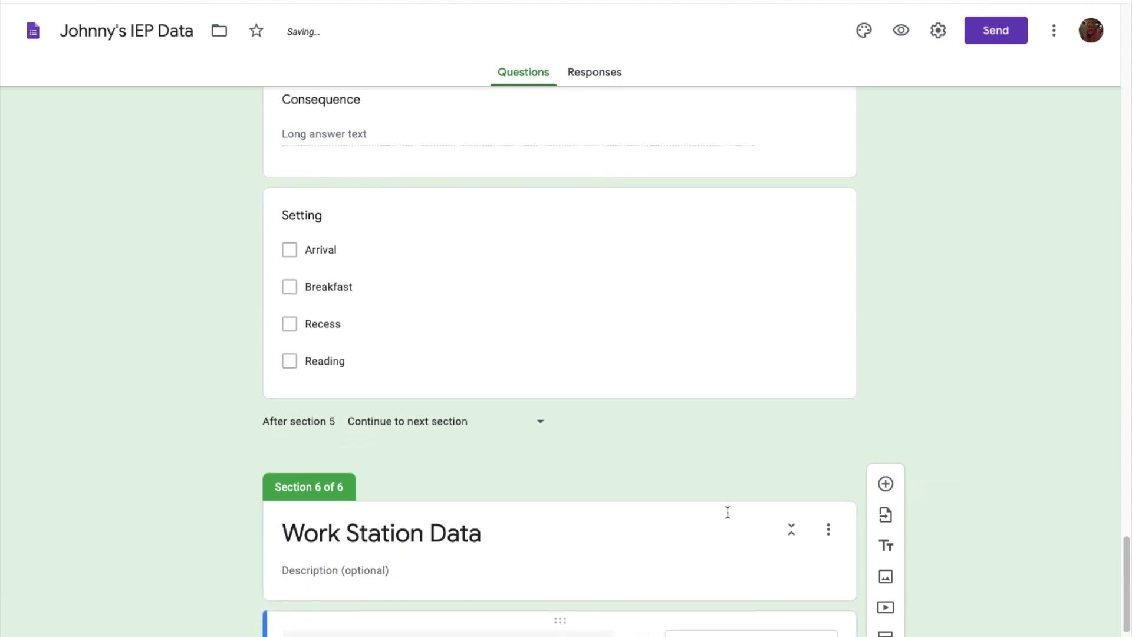
Step: Add a Linear scale question named "How many tasks?" below the Date question in the Work Station Data section
click(885, 462)
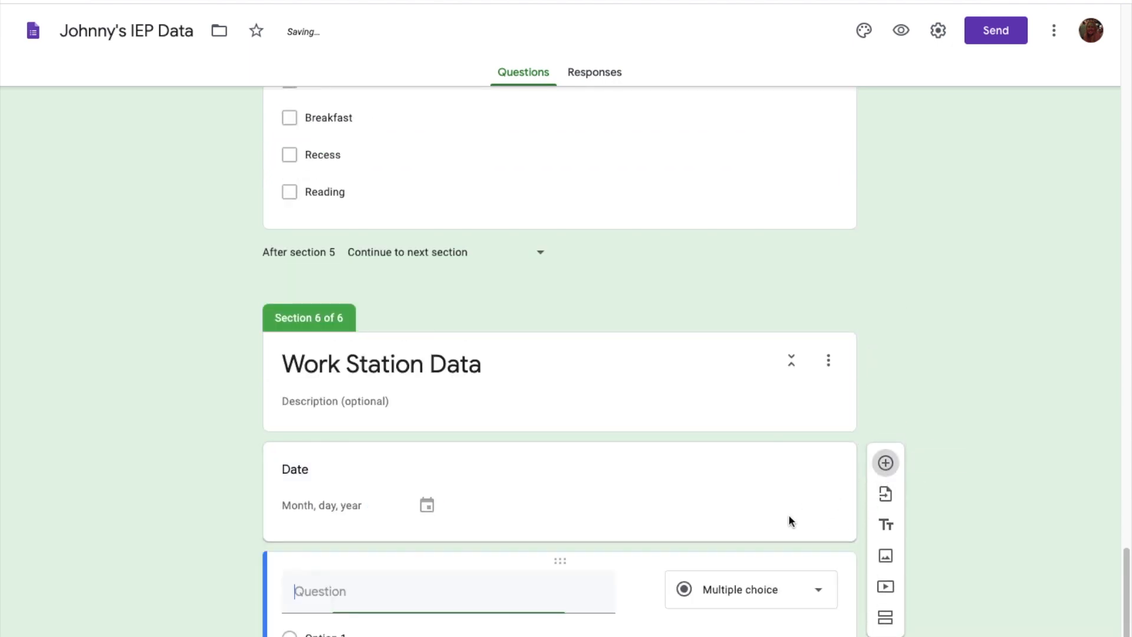
text(How many tasks?)
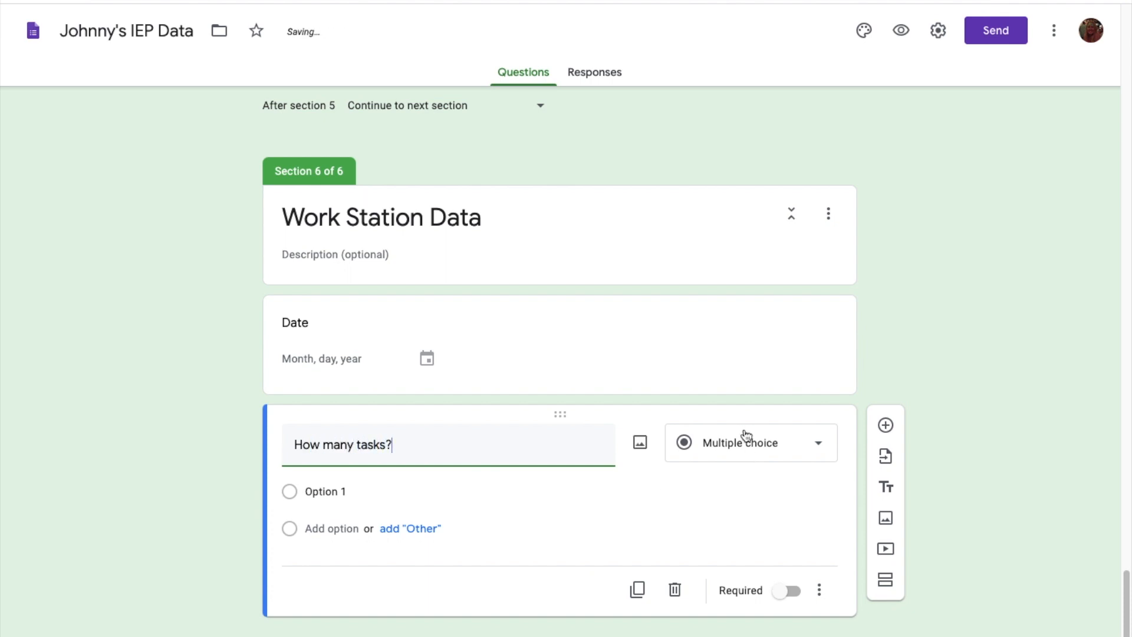
click(758, 445)
click(732, 461)
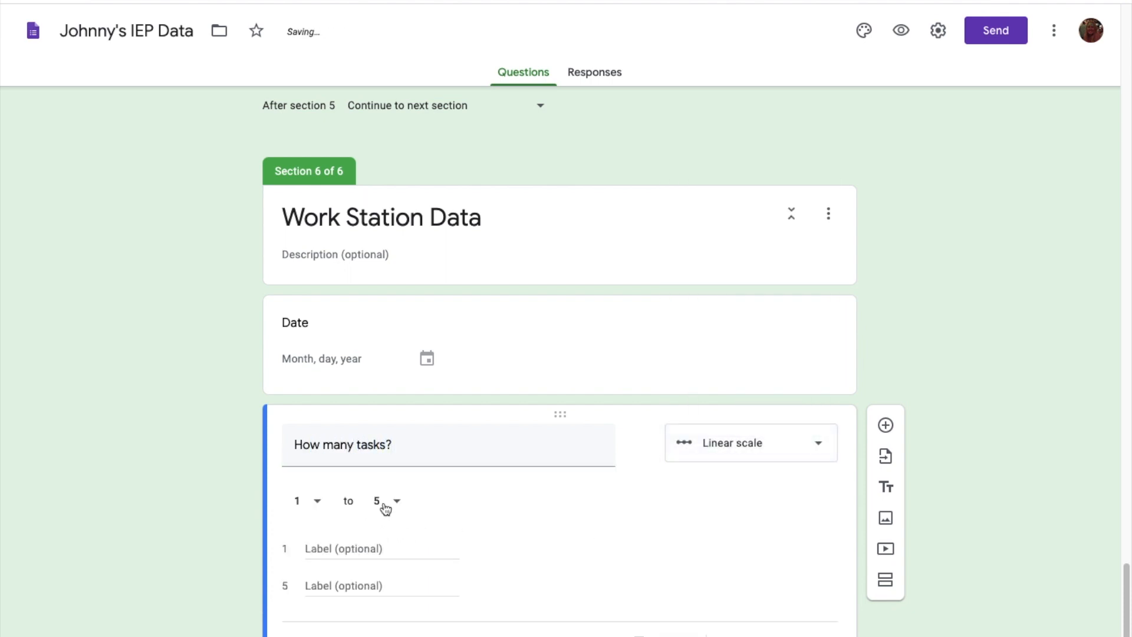
Step: Label the low end of the "How many tasks?" scale 1 and the high end 5
click(322, 545)
text(1)
click(329, 584)
text(5)
click(178, 564)
scroll(307, 531, down, 1)
Step: Add a Short answer question named "Task 1" below "How many tasks?"
click(895, 369)
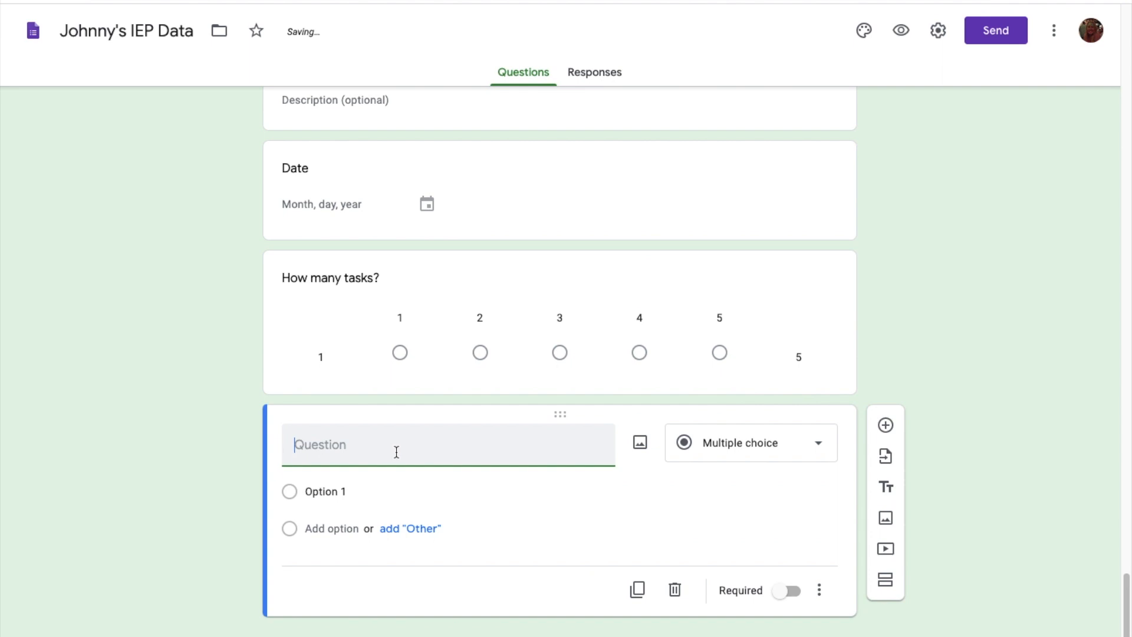
text(Task 1)
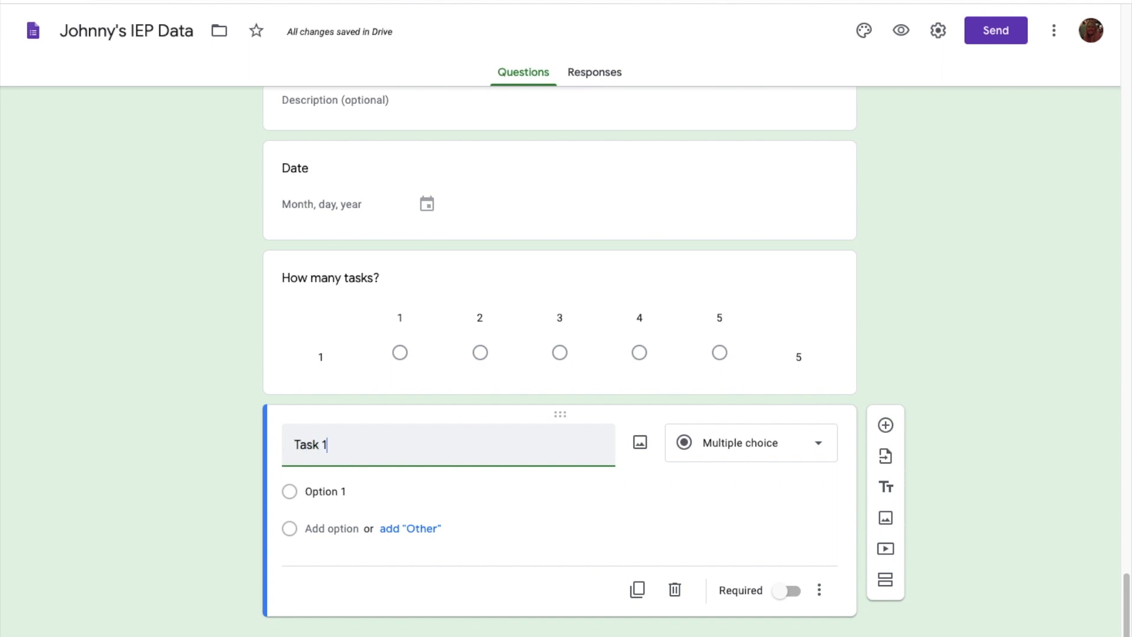
click(715, 442)
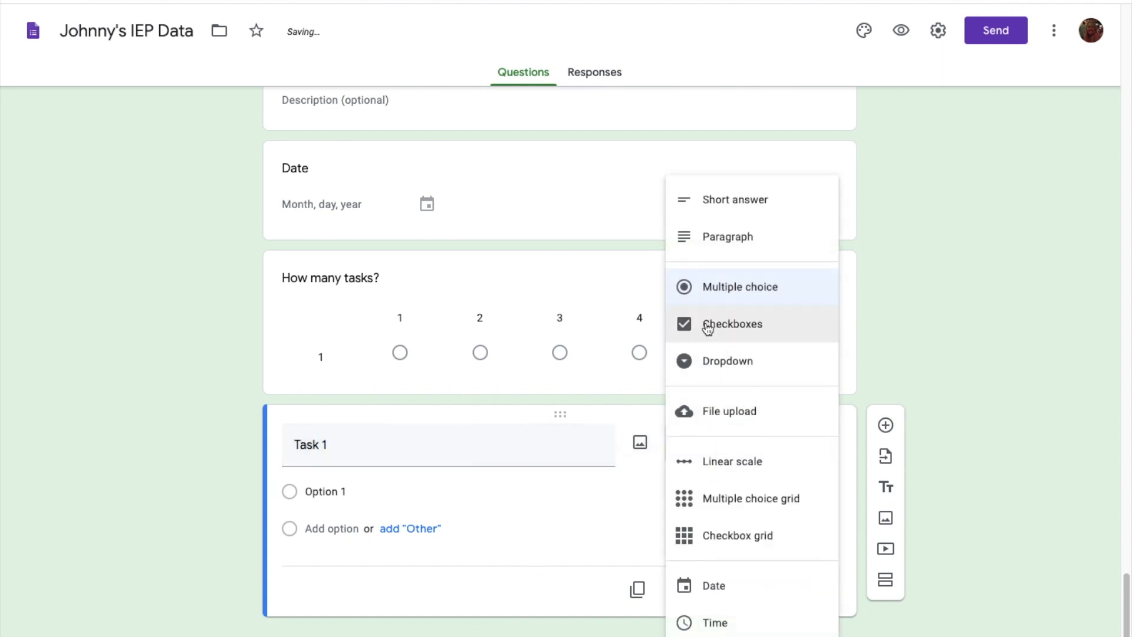
click(737, 202)
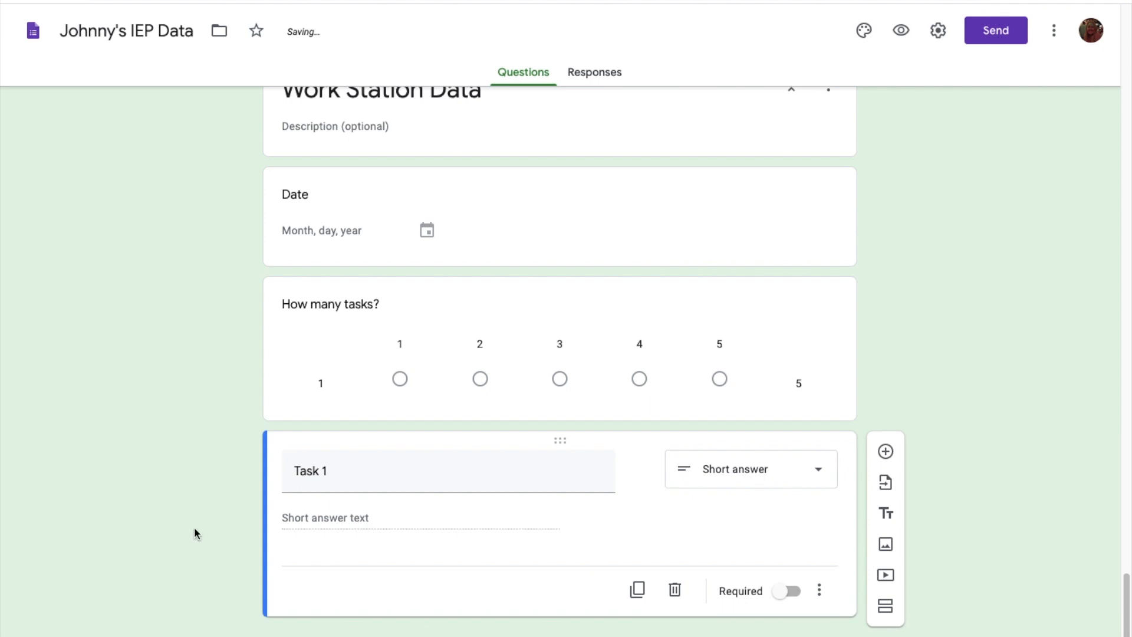
Step: Add an untitled Multiple choice grid question below Task 1
click(884, 452)
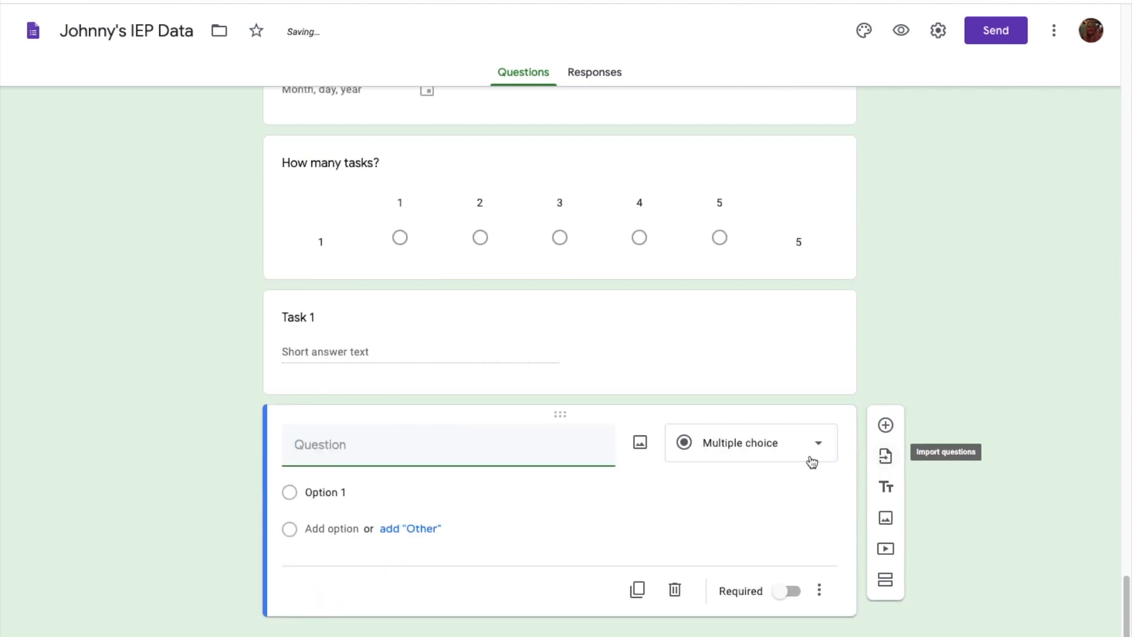
click(755, 444)
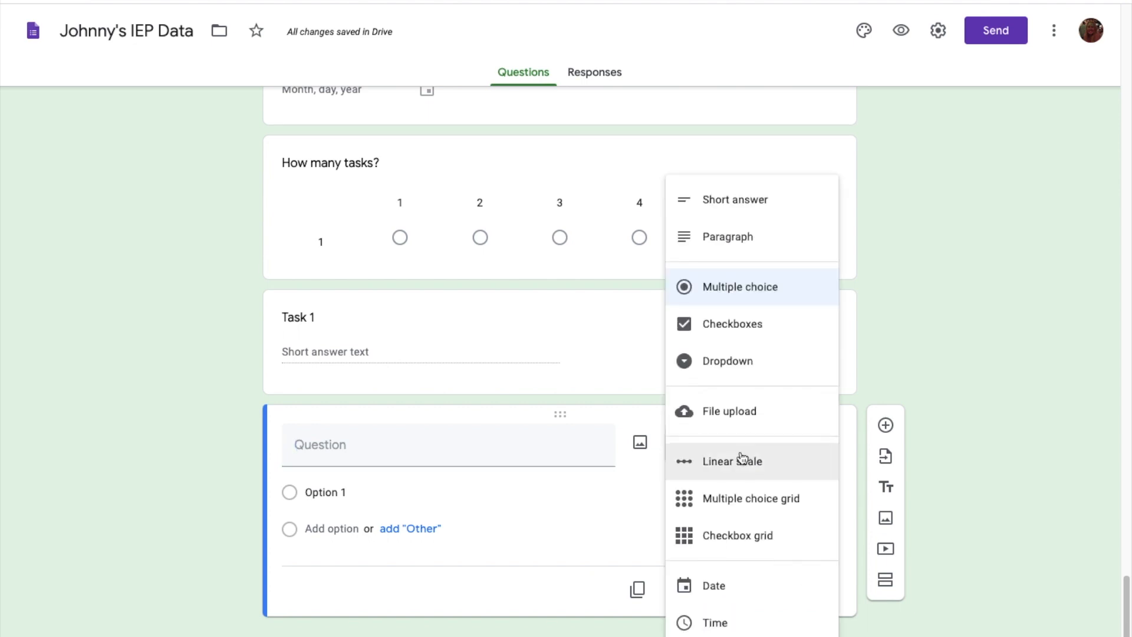
click(725, 506)
Step: Give the grid the rows Student matches icon, Placing work on desk, Completes task and Moving task to "all done"
click(348, 509)
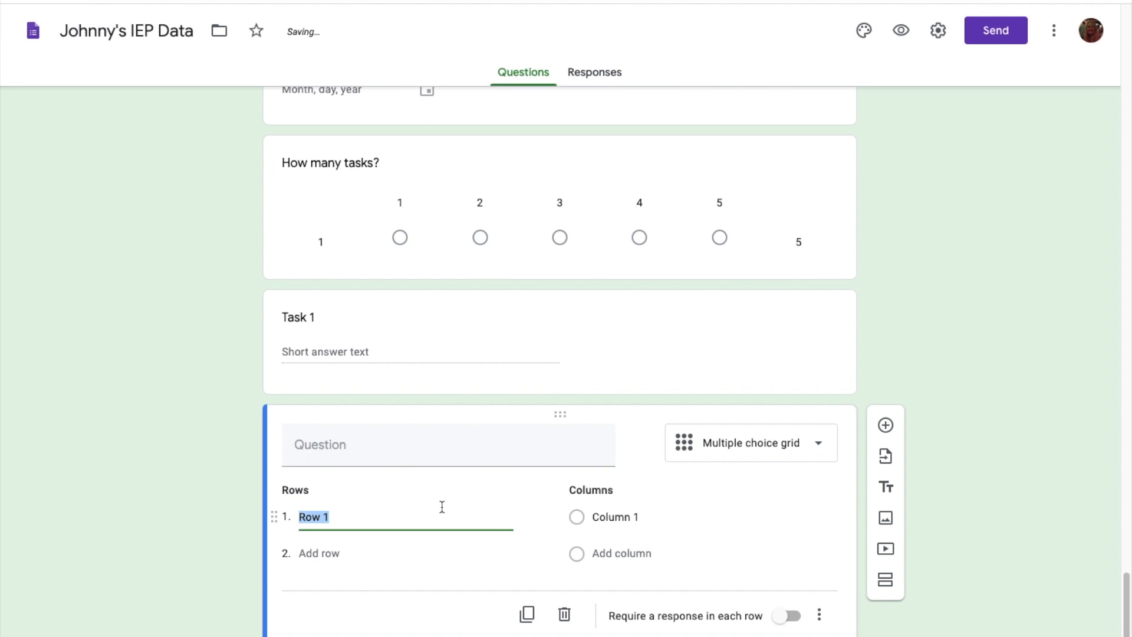
text(Stude)
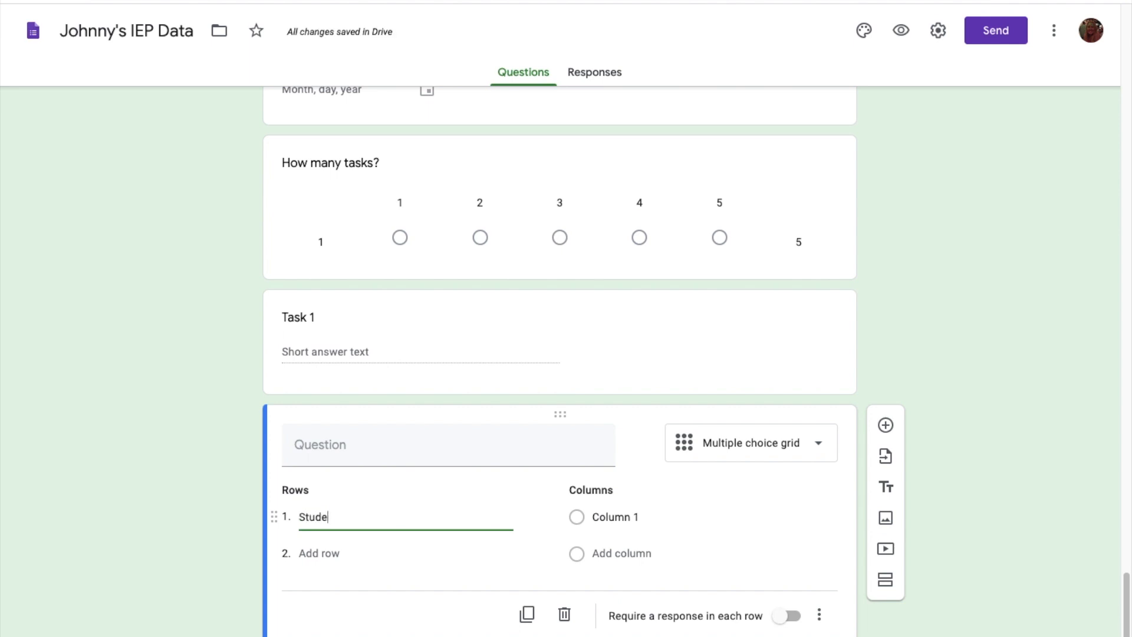
text(nt matches icon)
key(Return)
text(Placin)
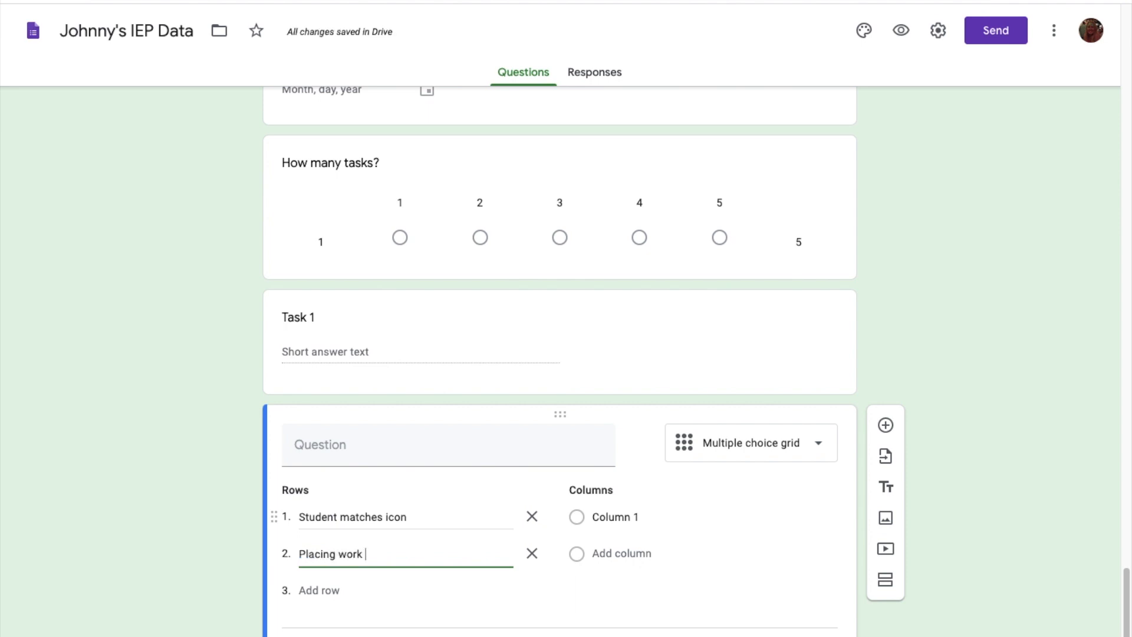
key(Return)
text(Copletes task)
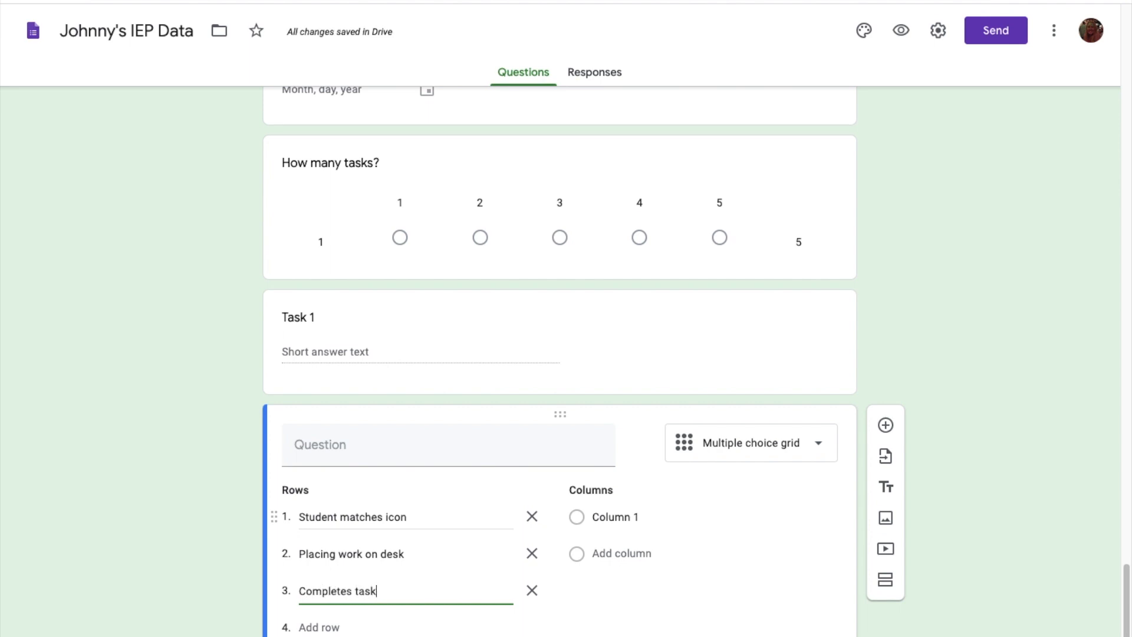
key(Return)
text(Moving task to "all done)
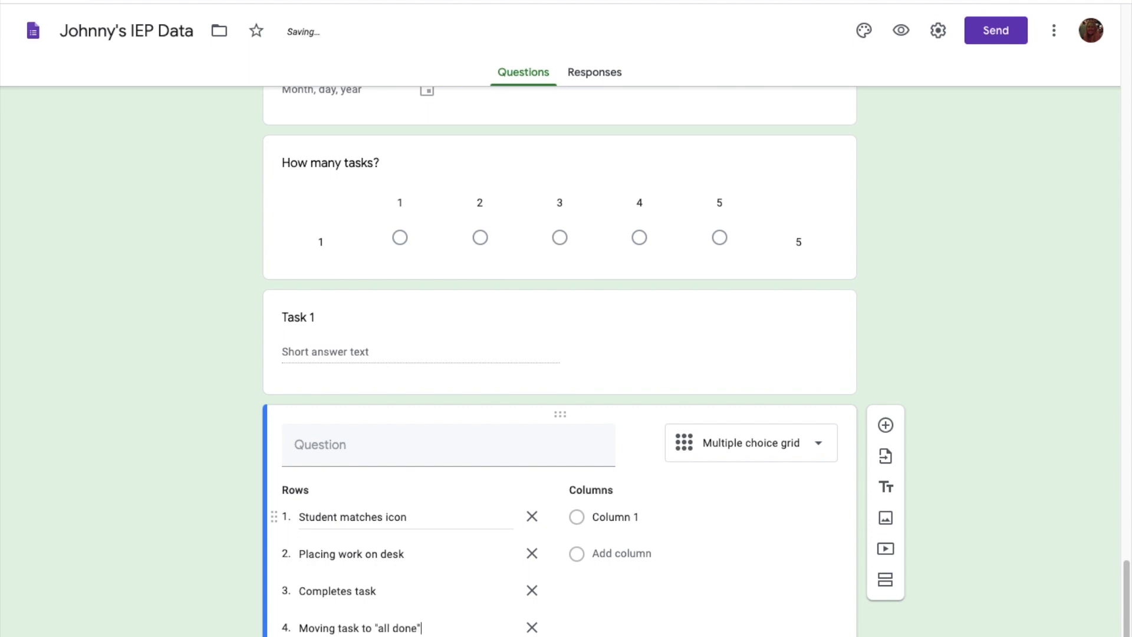
Step: Give the grid the columns Full physical, Partial physical, Gesture and Independent
click(655, 515)
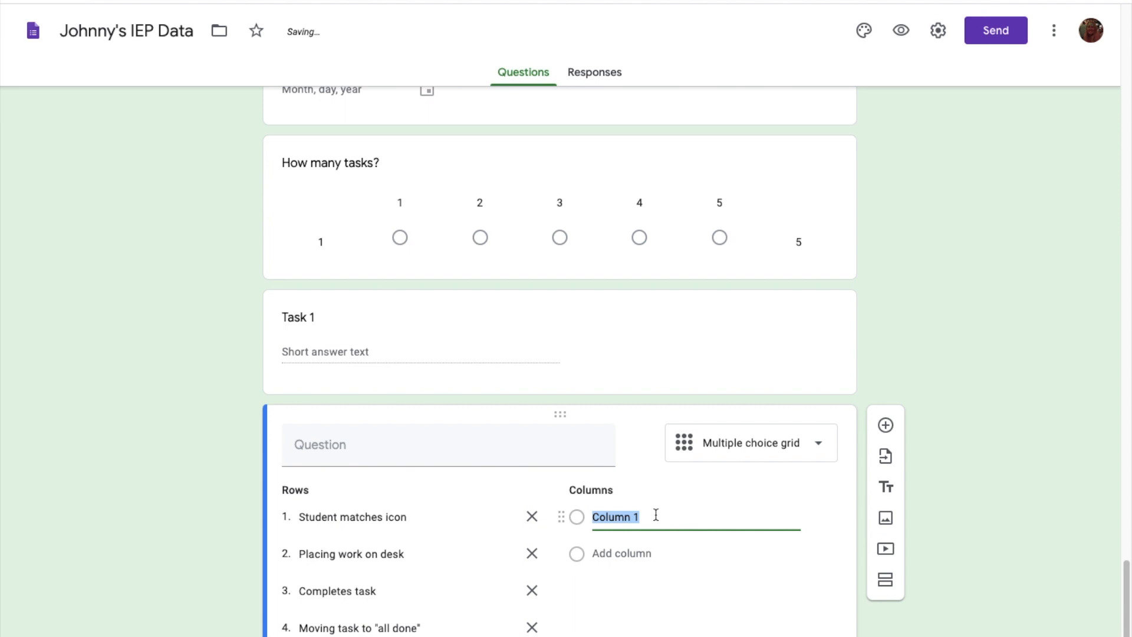
text(Full)
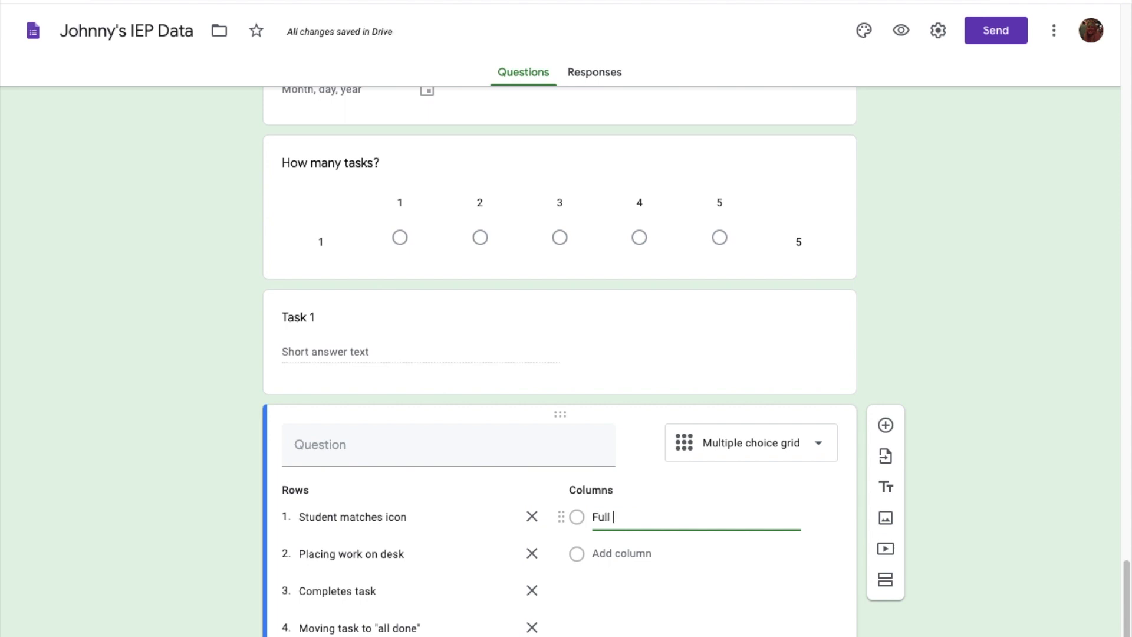
text( physical)
key(Return)
text(p)
text(artial physical)
key(Return)
text(Gesture)
key(Return)
text(Indepen)
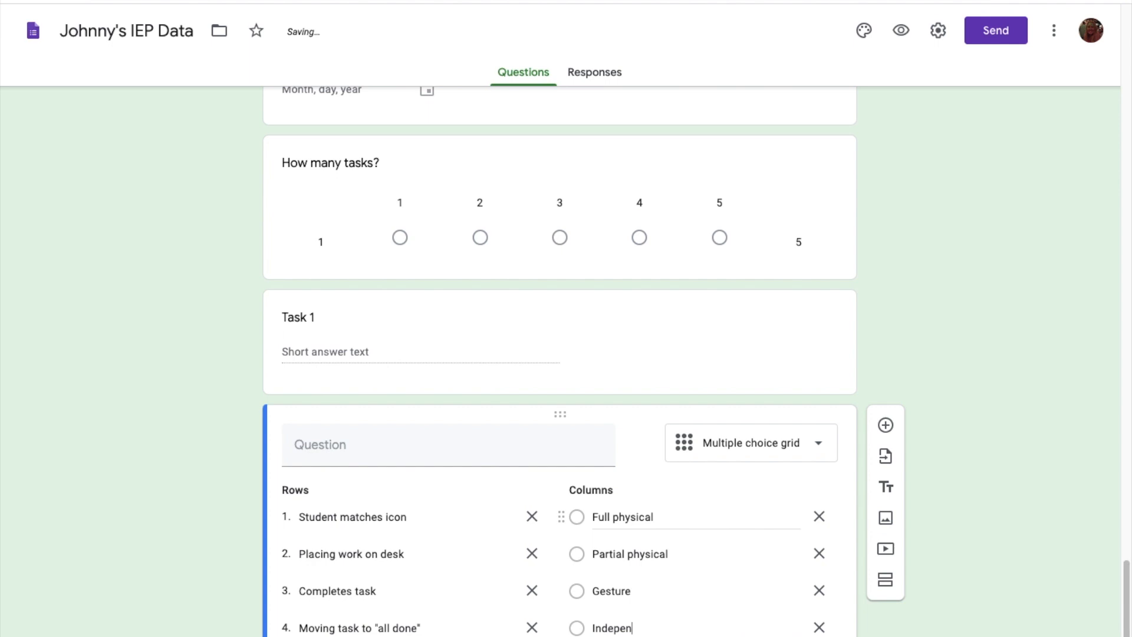
text(dent)
scroll(937, 412, down, 2)
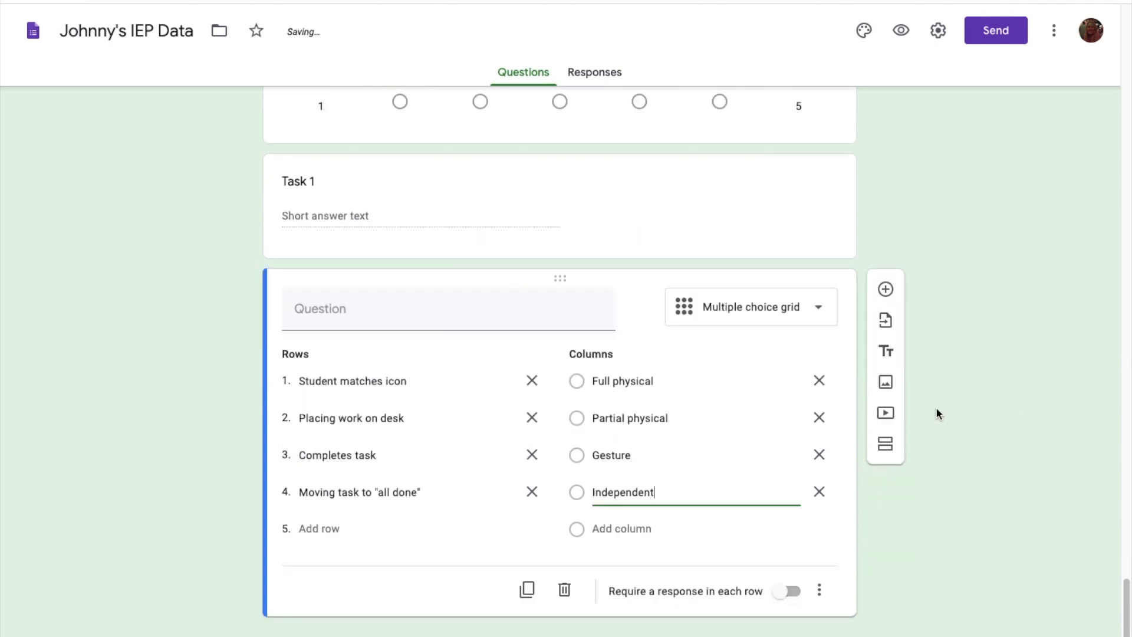
Step: Duplicate the Task 1 question, rename the copy "Task 2" and move it below the grid
click(465, 221)
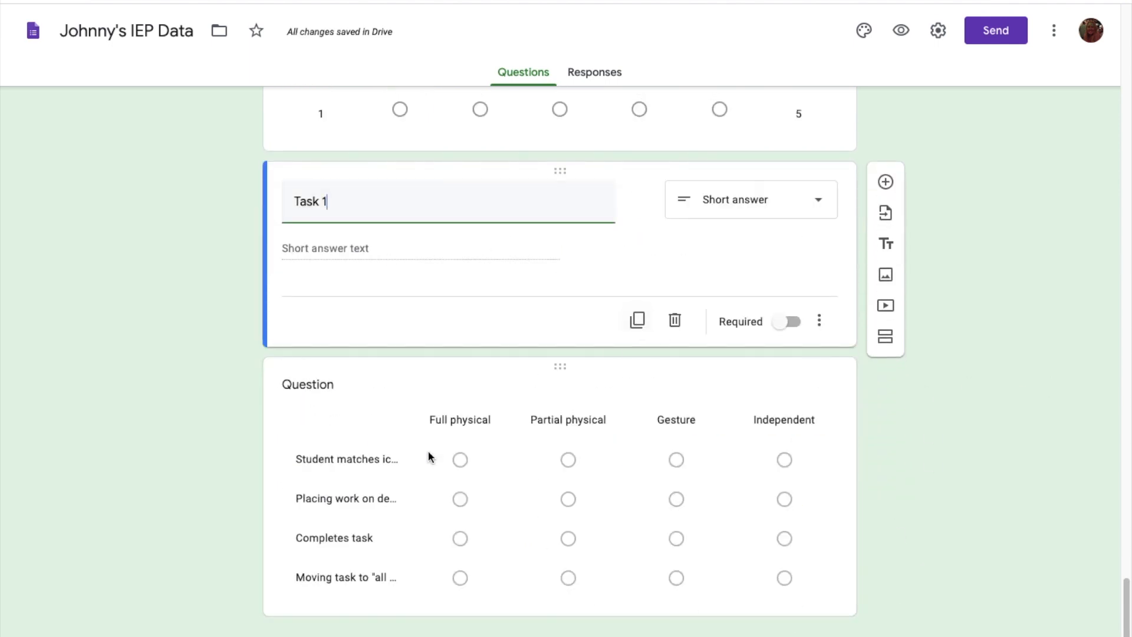
click(636, 325)
click(420, 317)
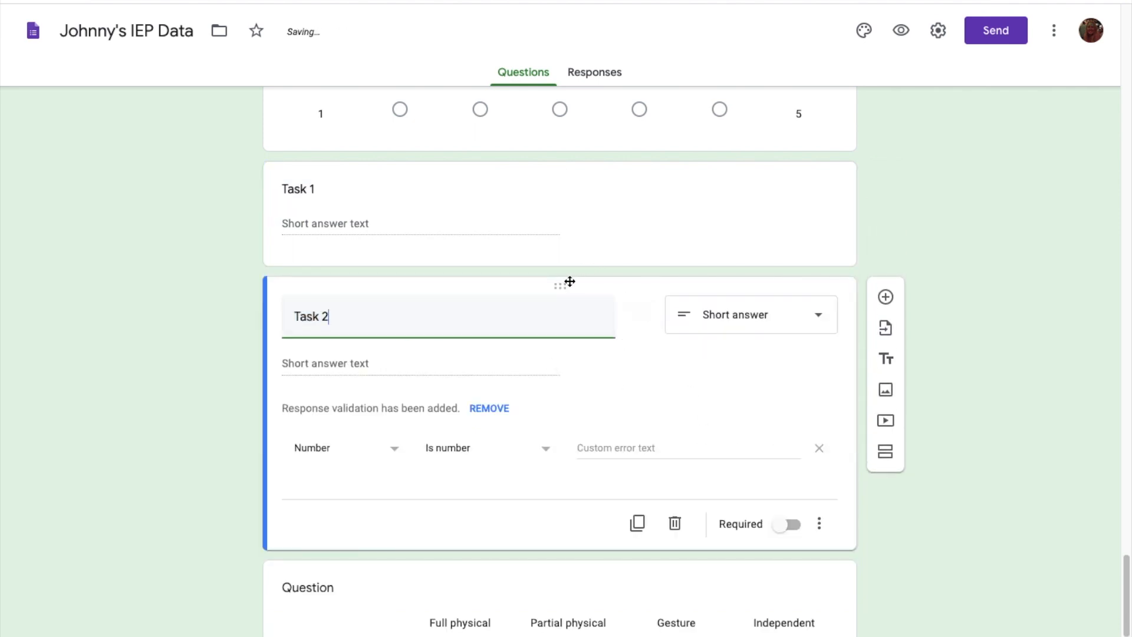
key(ctrl+shift+Down)
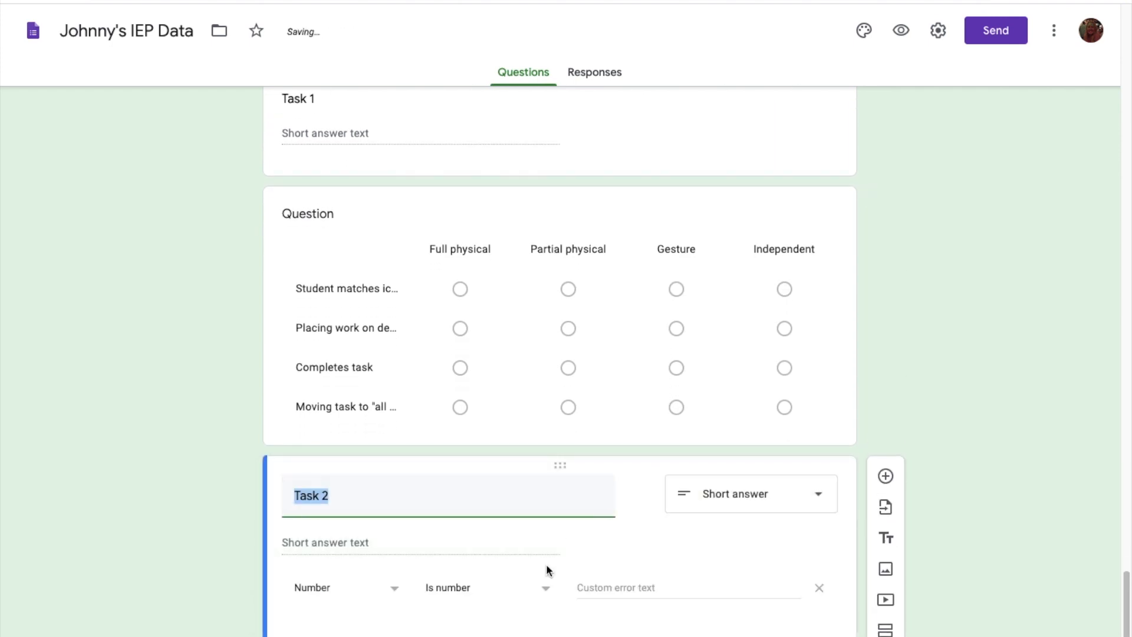
Step: Remove the response validation from the Task 2 question
click(348, 592)
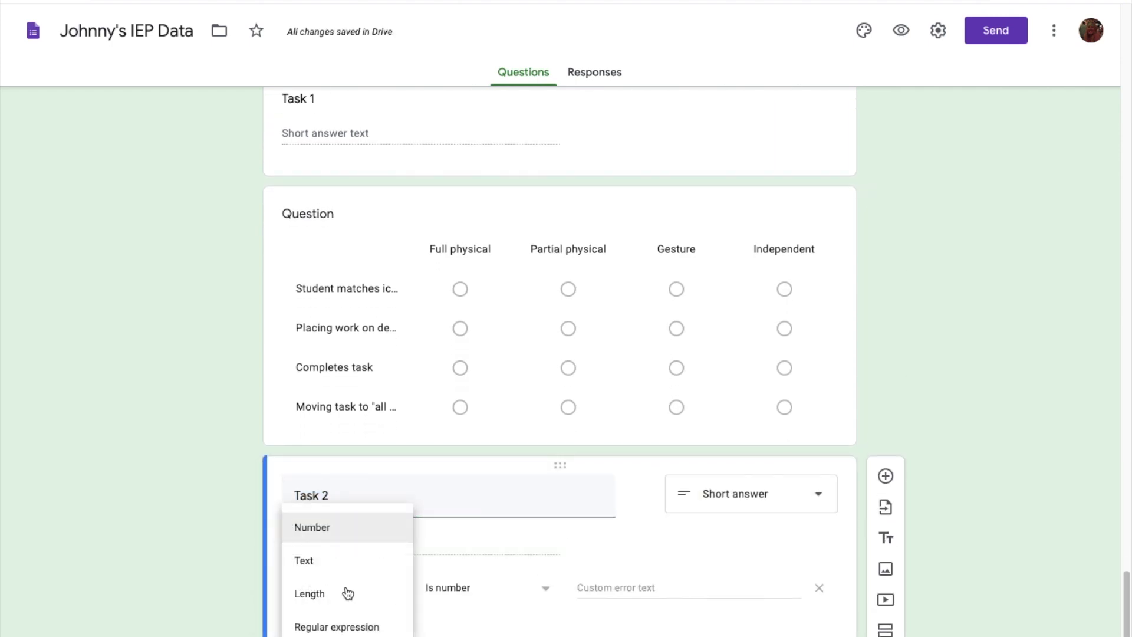
click(336, 562)
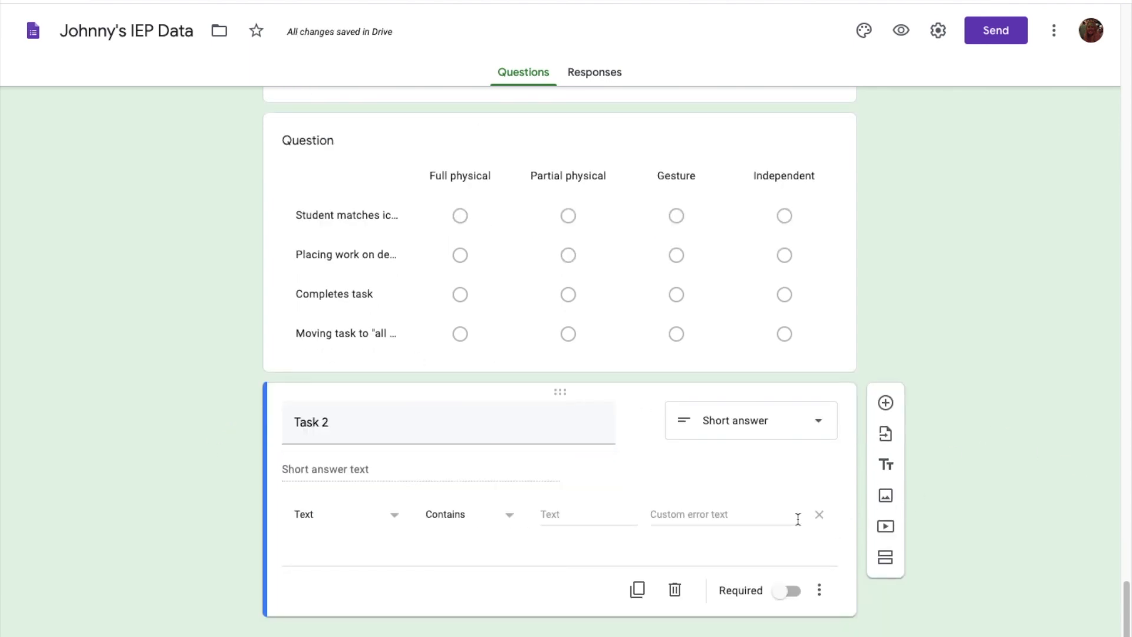
click(818, 519)
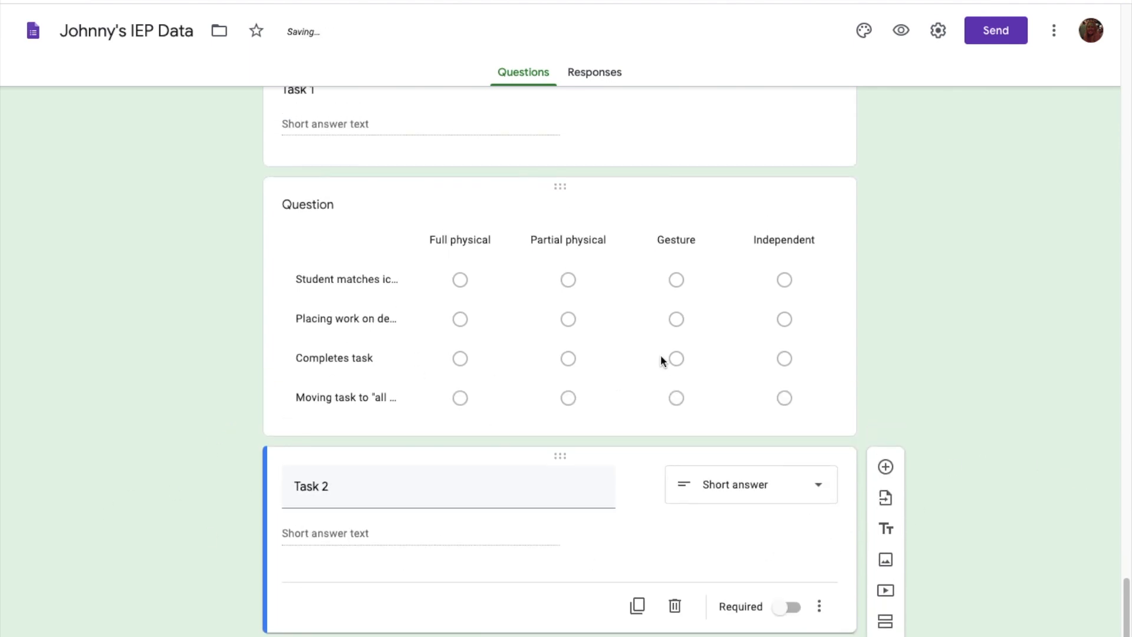
Step: Duplicate the multiple choice grid and move the copy below Task 2
click(514, 389)
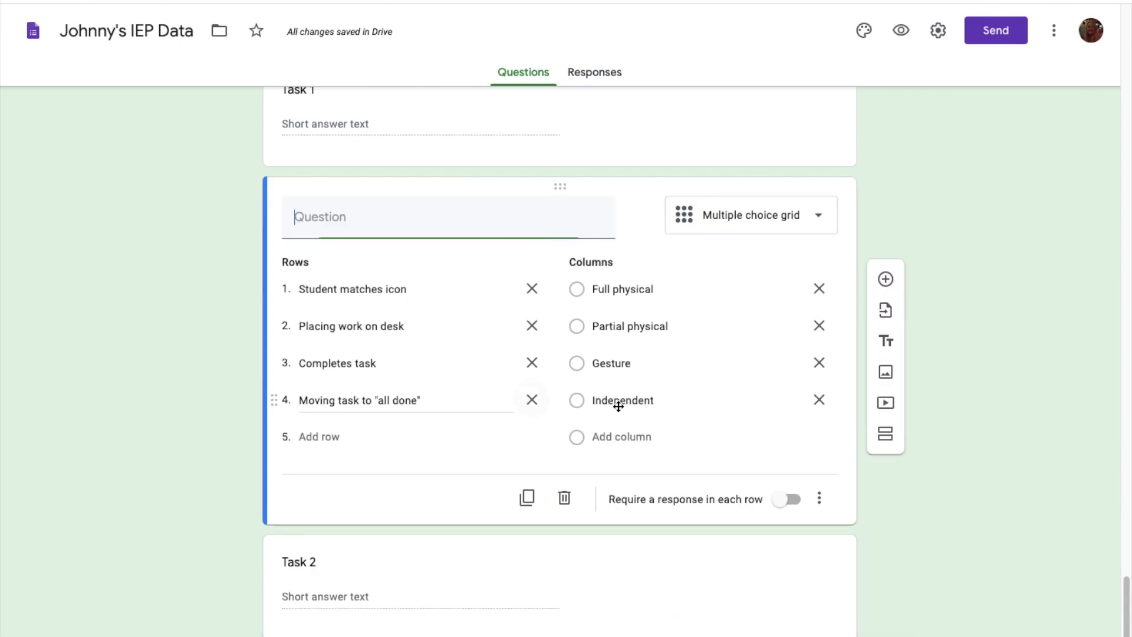
click(531, 496)
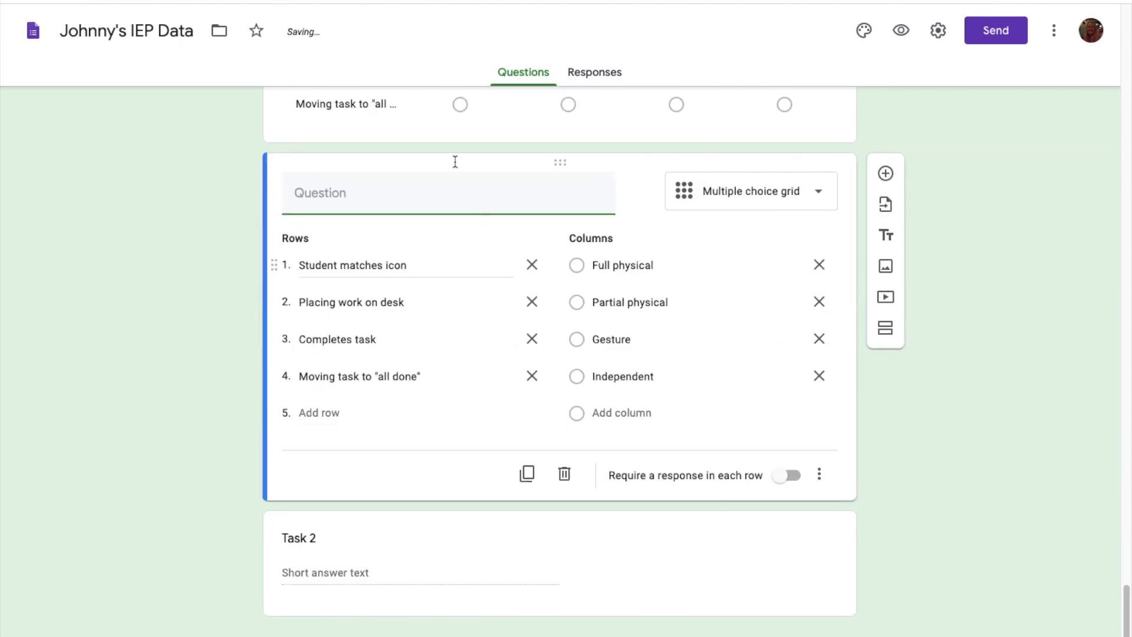
drag(526, 157, 540, 488)
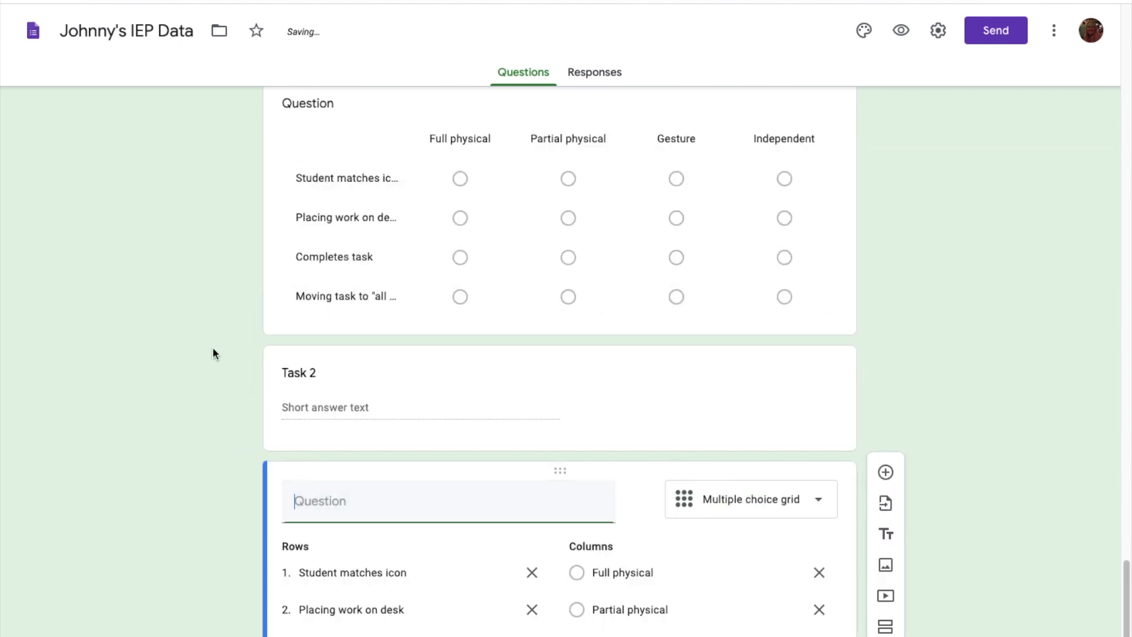
Step: Duplicate the Task 2 question, rename the copy "Task 3" and move it below the second grid
click(656, 308)
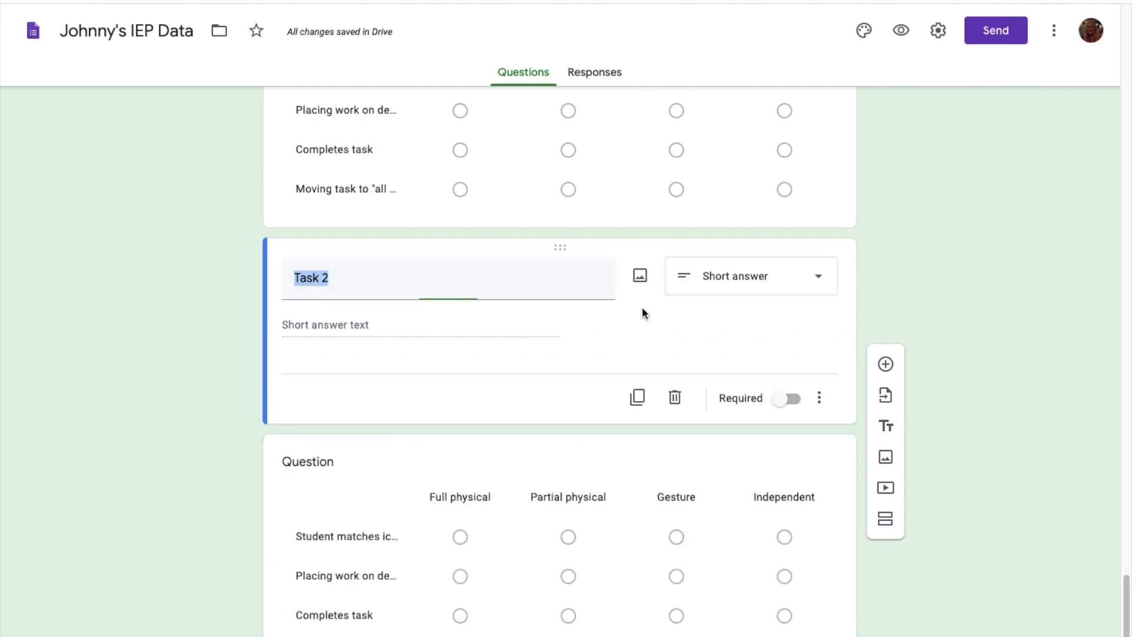
click(637, 400)
click(363, 401)
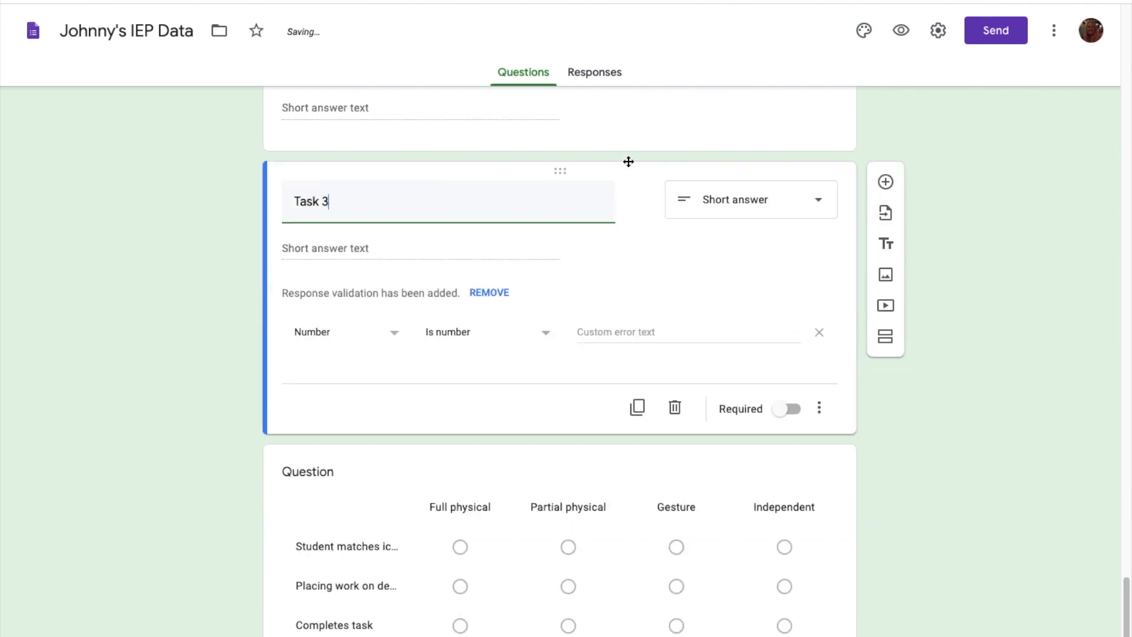
drag(577, 169, 567, 519)
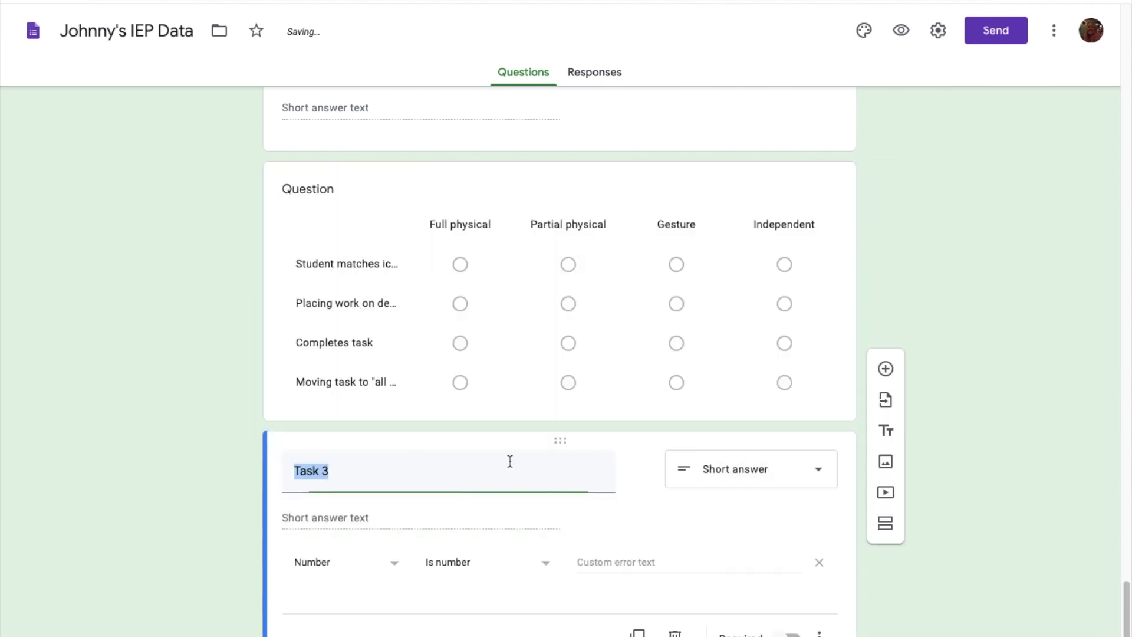
Step: Duplicate the grid that follows Task 2 and move the copy below Task 3
click(534, 293)
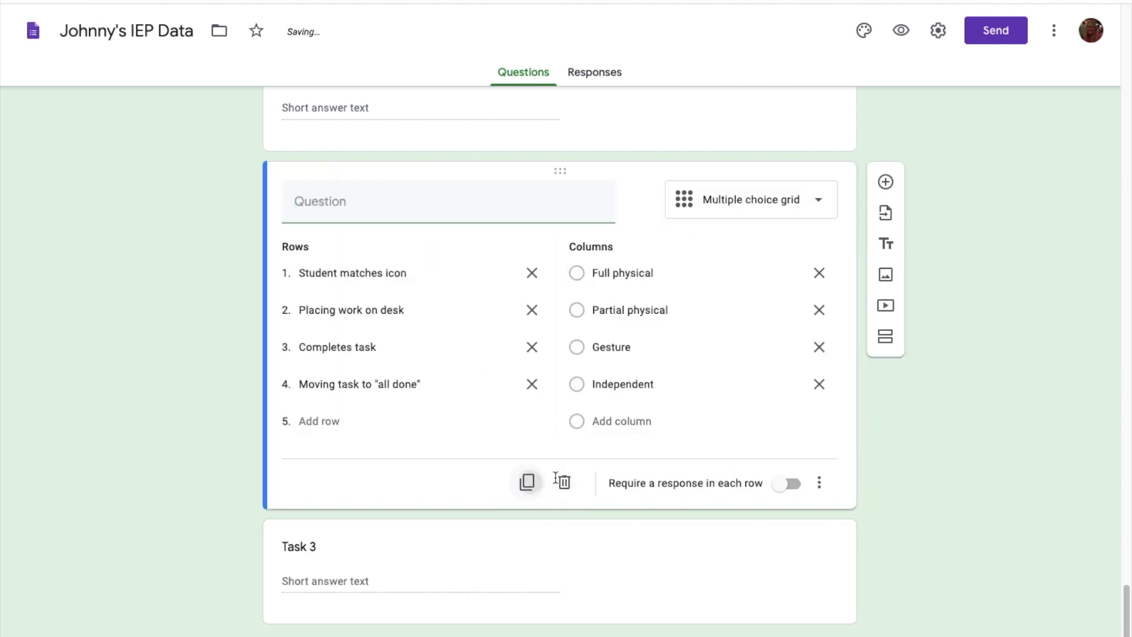
drag(547, 160, 552, 528)
Step: Duplicate the Task 3 question as "Task 4" without response validation and place it below the grid that follows Task 3
click(563, 419)
click(636, 554)
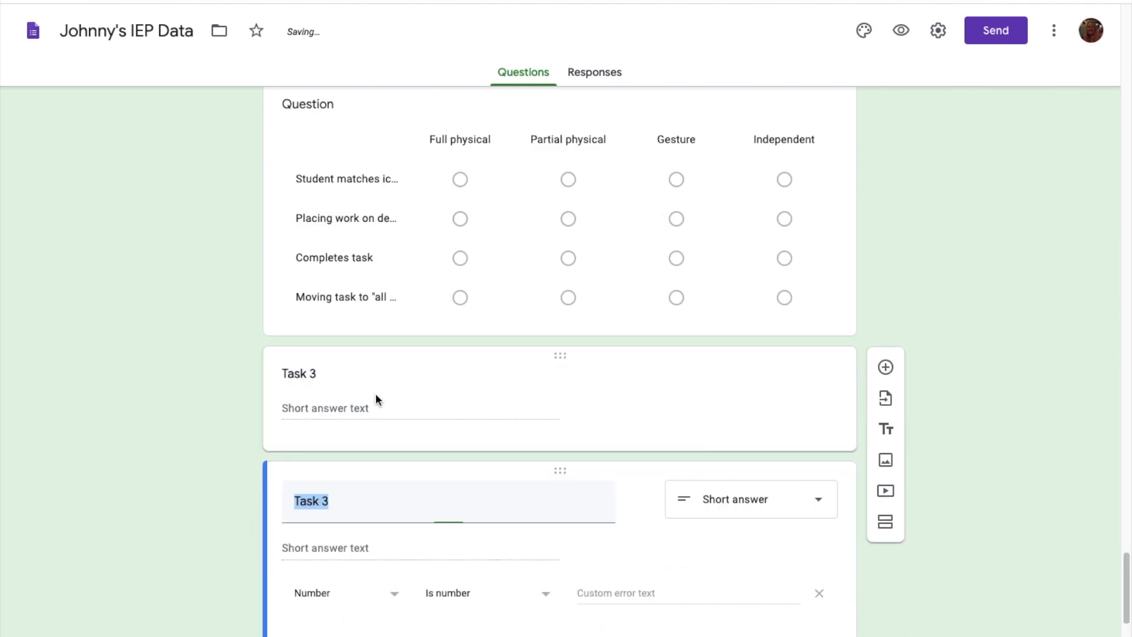
click(371, 516)
text(4)
click(819, 593)
scroll(694, 465, down, 2)
drag(543, 331, 575, 507)
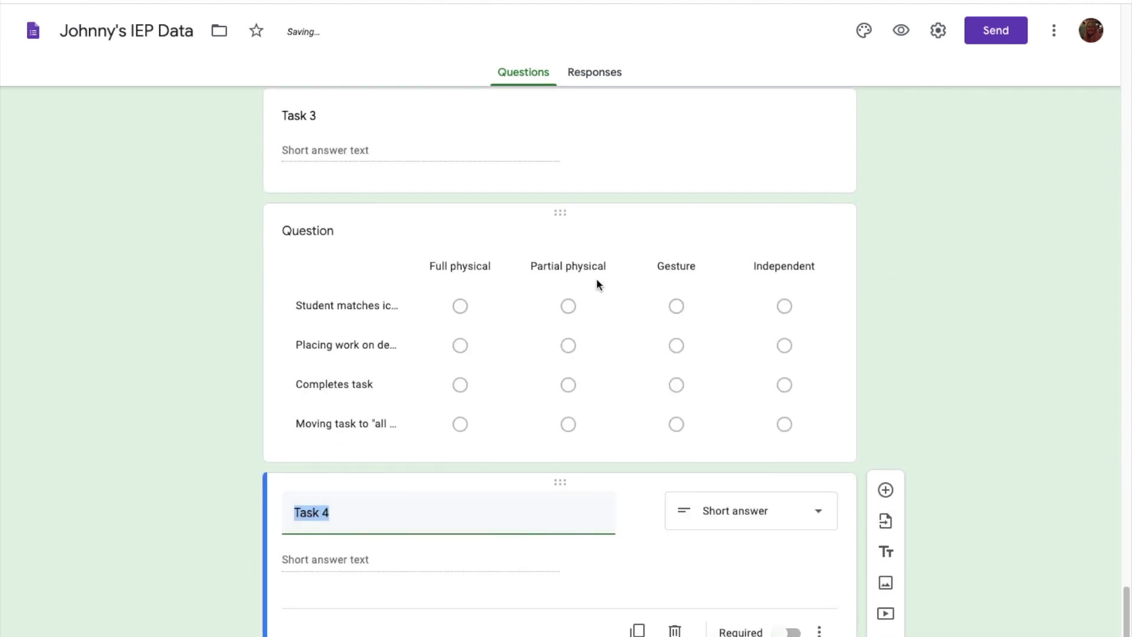
Step: Duplicate the multiple choice grid that follows Task 3 and move the copy below Task 4
click(596, 282)
click(528, 523)
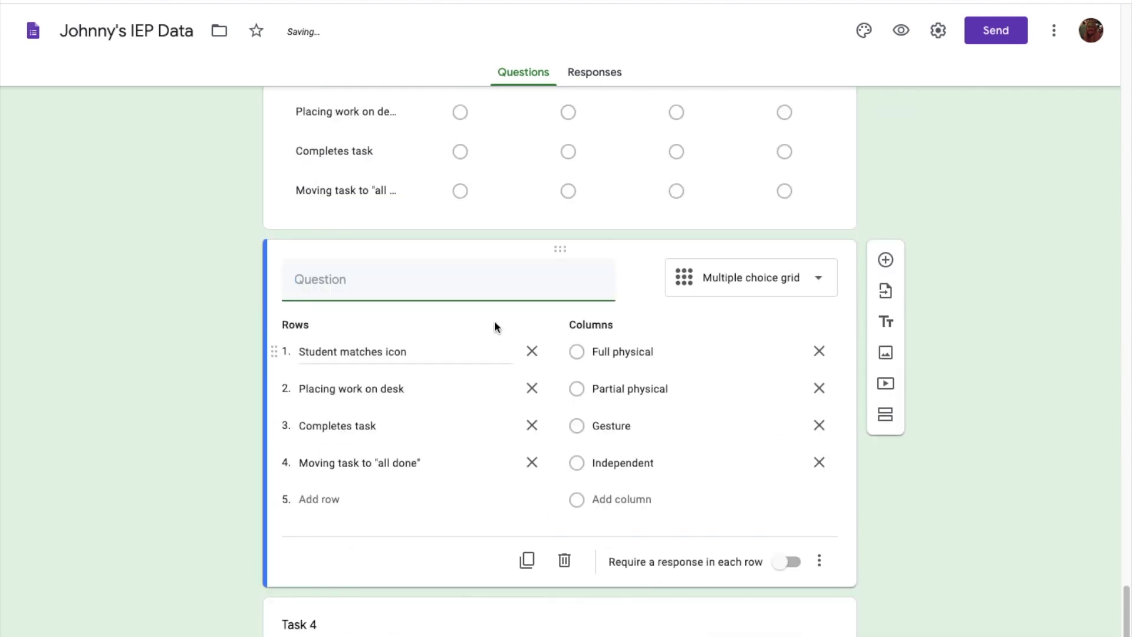
drag(560, 259, 523, 524)
Step: Duplicate the Task 4 question, rename the copy "Task 5" and move it below the grid that follows Task 4
click(518, 274)
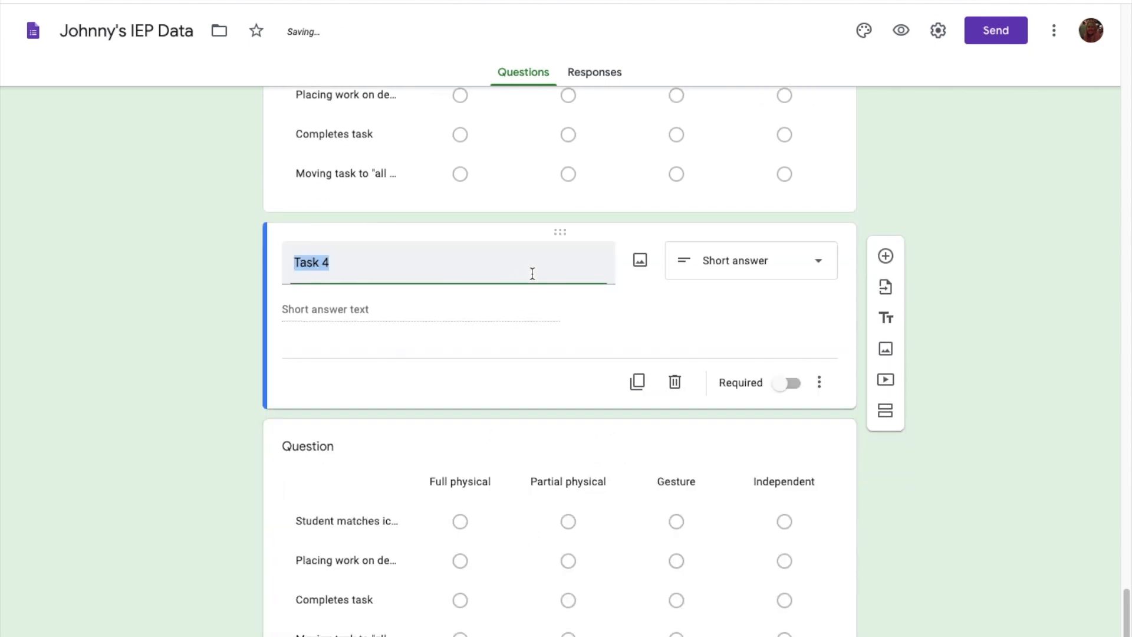
click(637, 380)
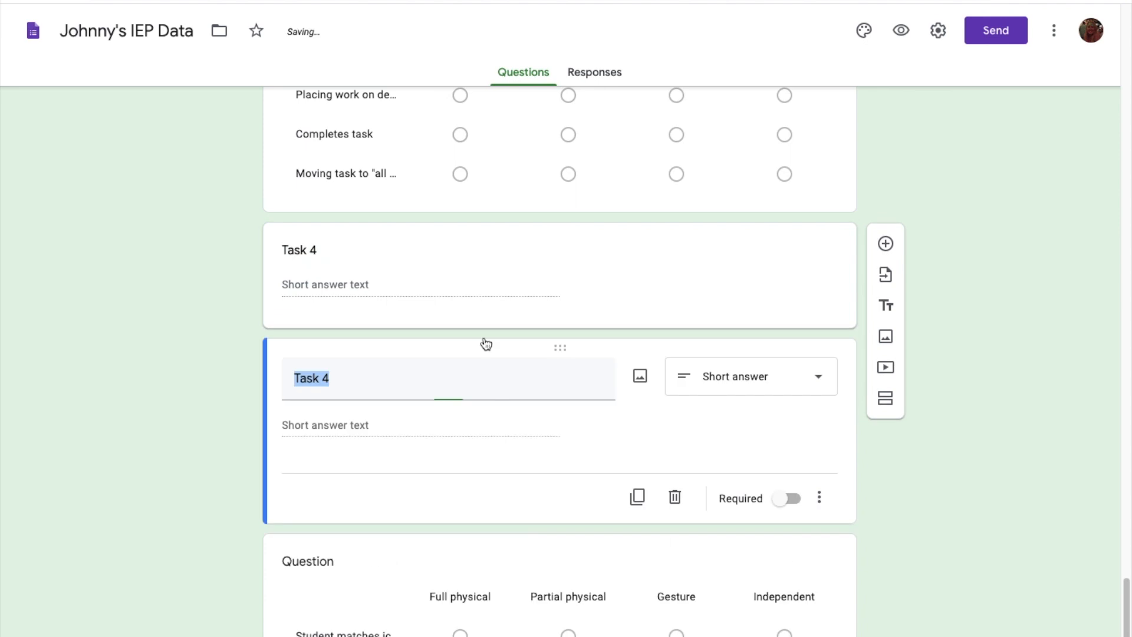
click(381, 385)
text(5)
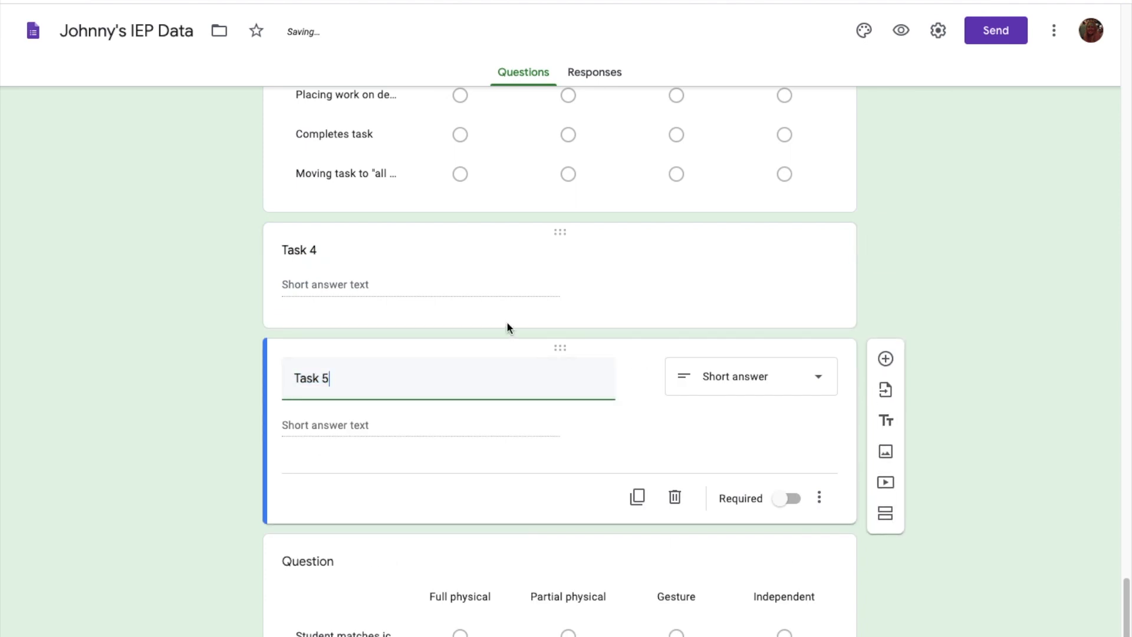
drag(557, 346, 528, 391)
click(819, 516)
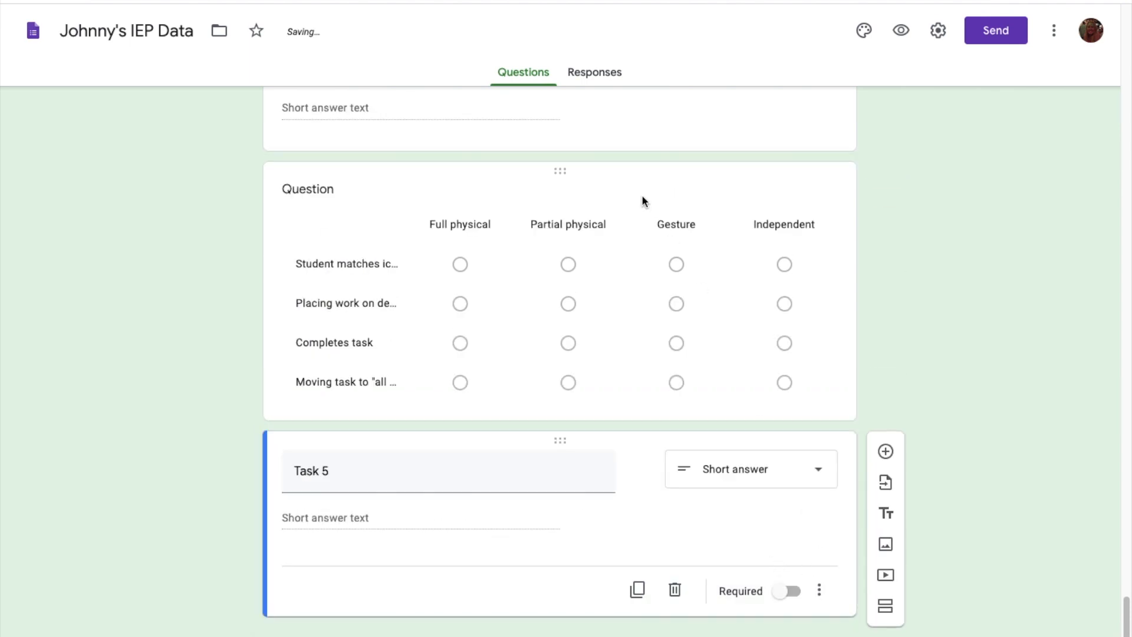
Step: Duplicate the multiple choice grid that follows Task 4 and move the copy below Task 5
click(580, 315)
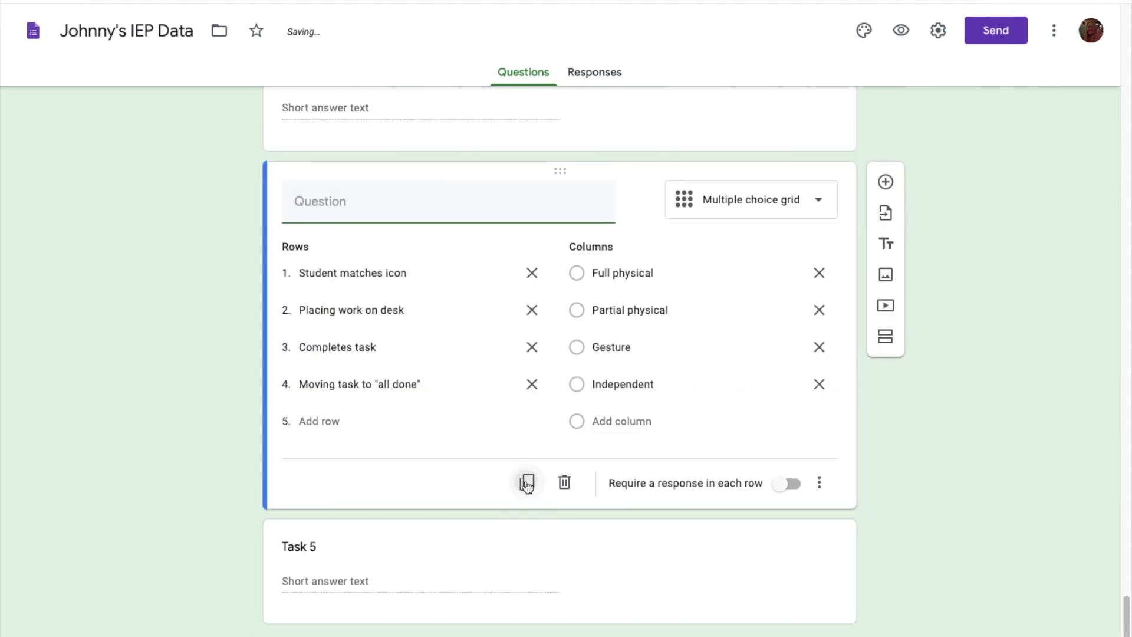
click(529, 488)
drag(560, 234, 559, 440)
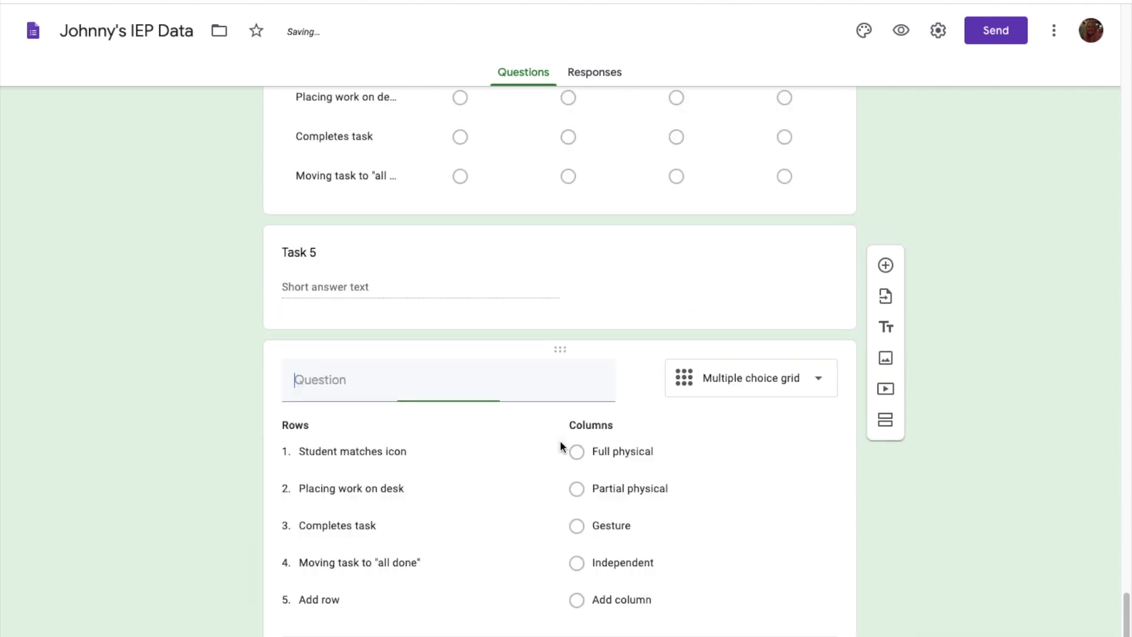
Step: Add a multiple choice question "Retrieve Reinforcer" after the last grid with options "Full physical", "Partial physical", "Getsure" and "Independent"
click(886, 360)
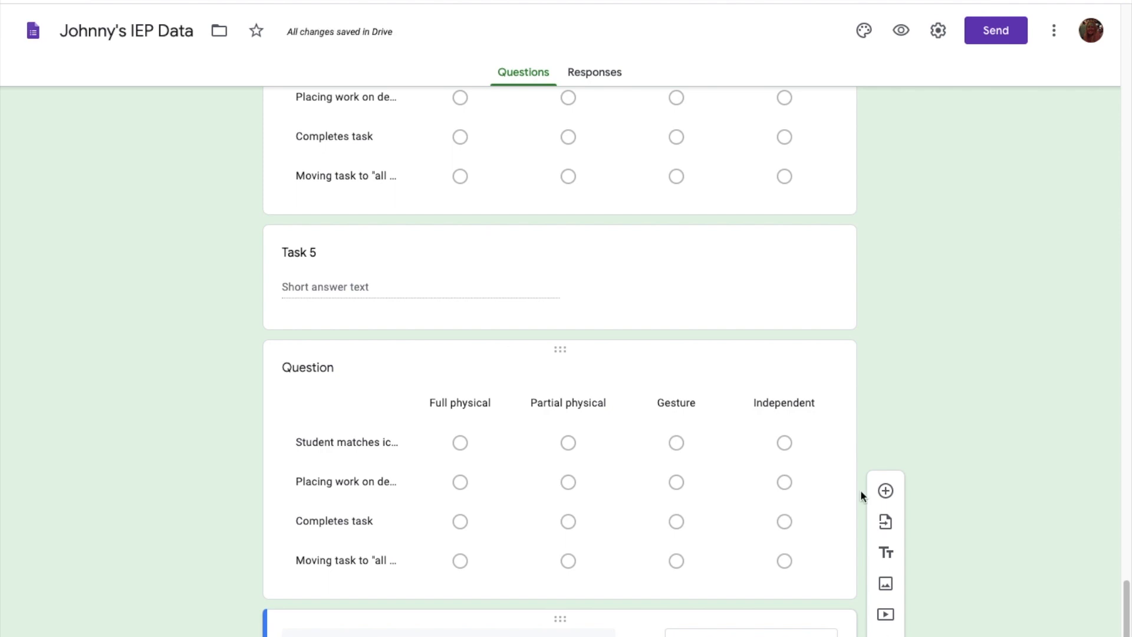
scroll(771, 404, down, 4)
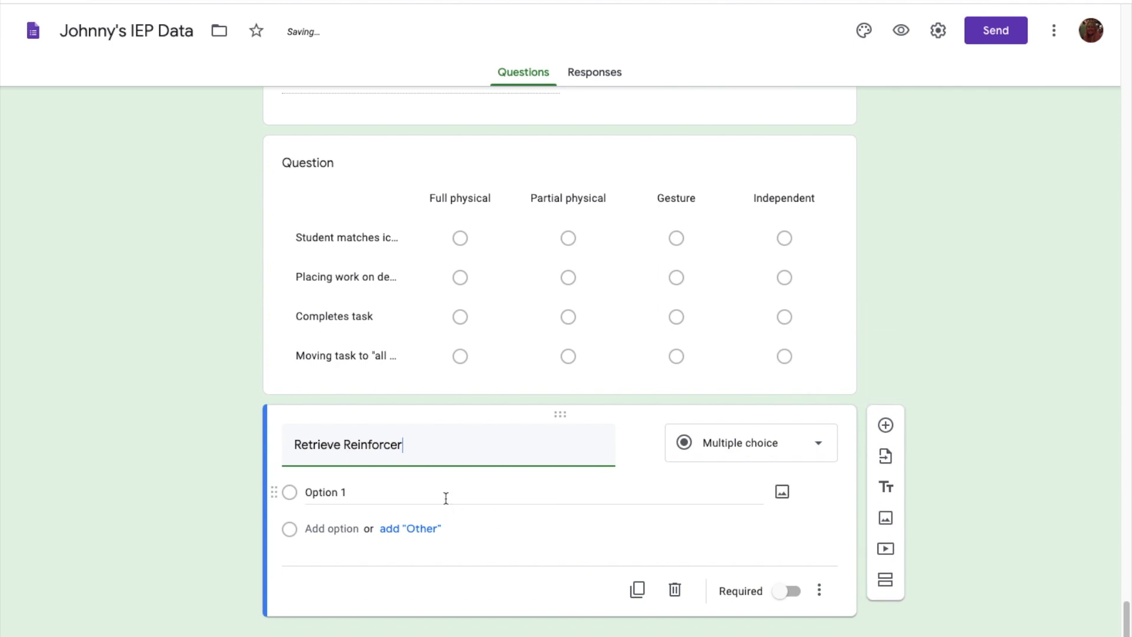
click(565, 487)
text(Fu)
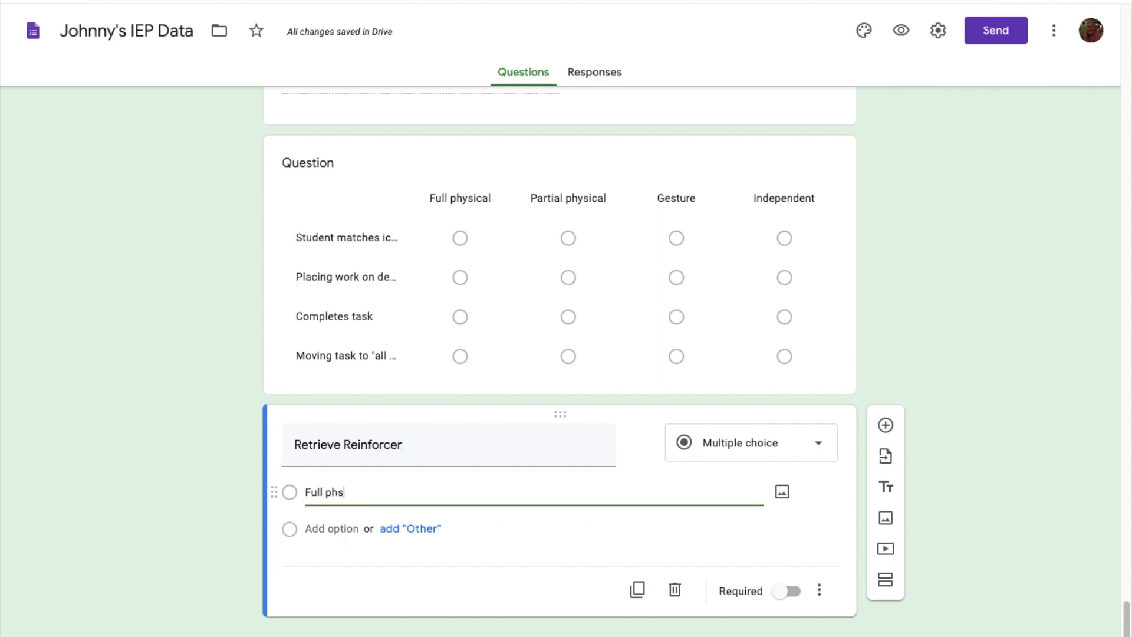
text(ll physical)
key(Return)
text(Partial physical)
key(Return)
text(Getsure)
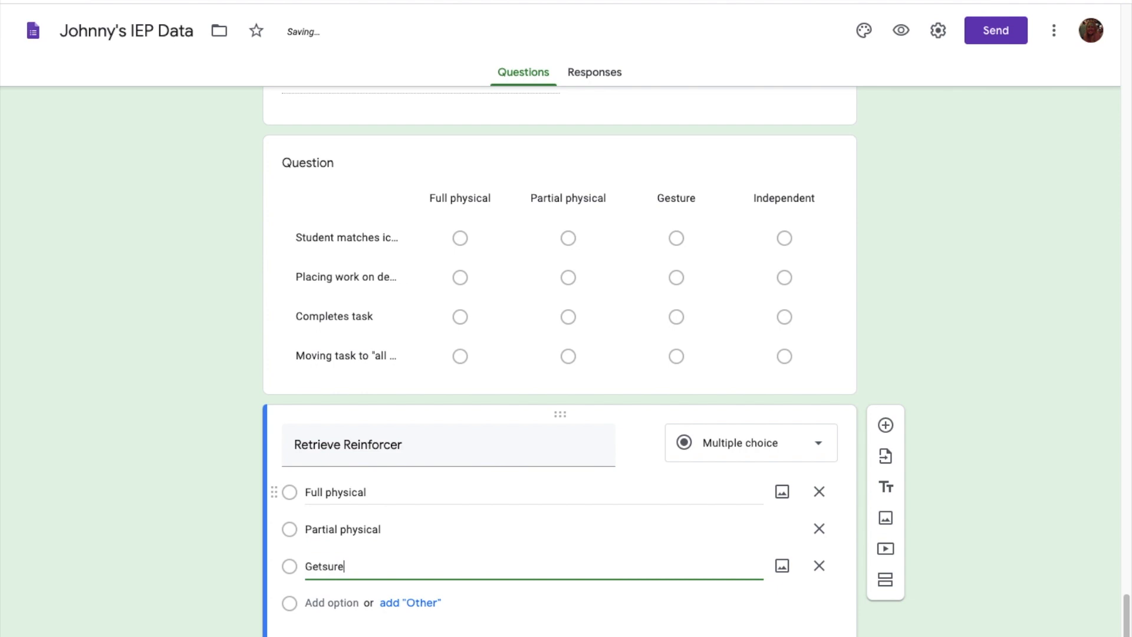
key(Return)
key(BackSpace)
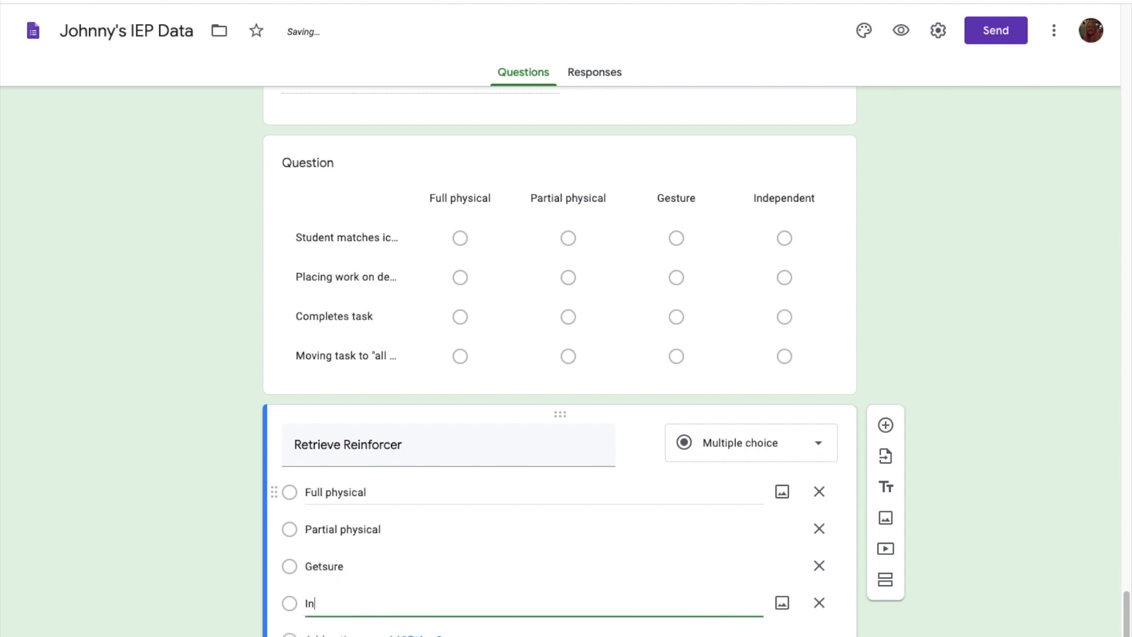
text(ende)
Step: Correct the spelling of the third Retrieve Reinforcer option to "Gesture"
click(322, 569)
click(332, 568)
key(BackSpace)
text(st)
click(921, 349)
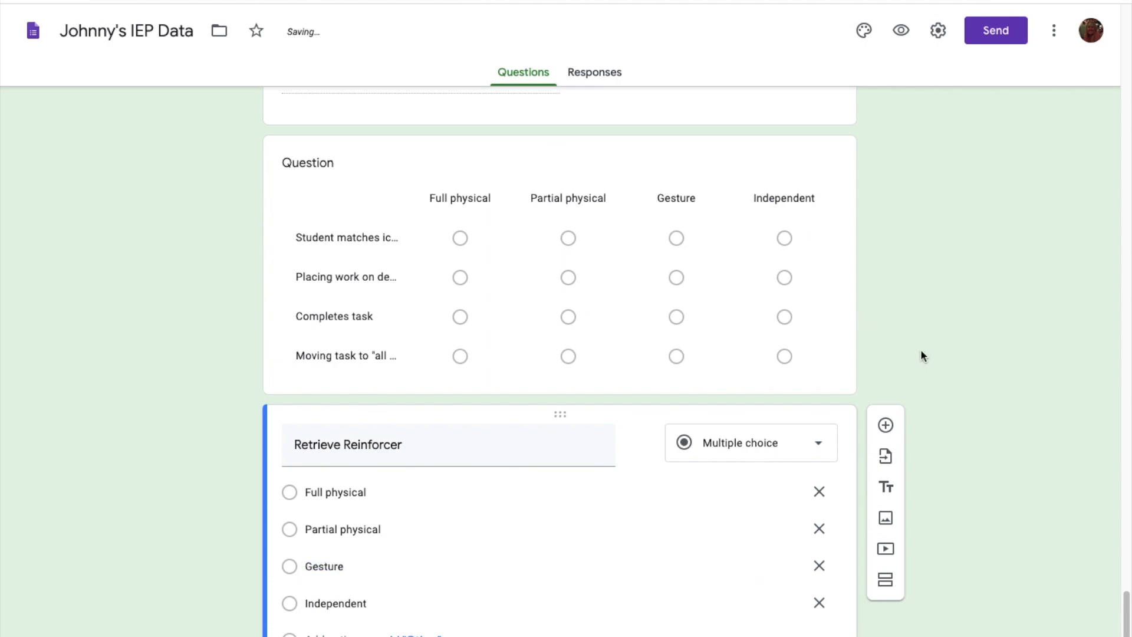
scroll(920, 349, up, 15)
scroll(922, 352, up, 20)
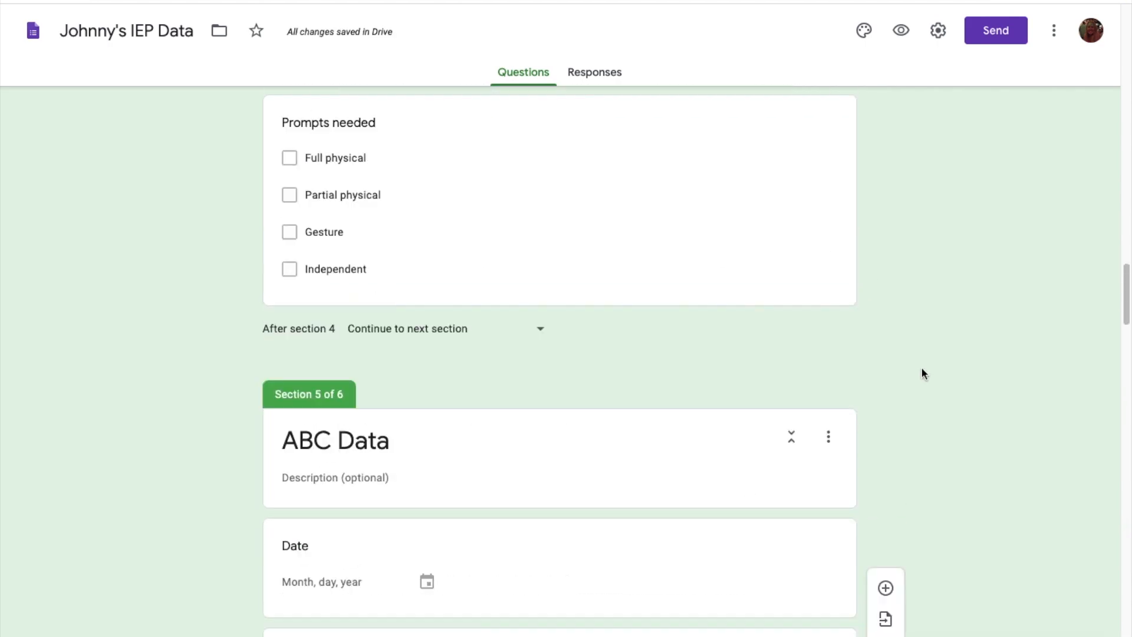
scroll(922, 369, up, 20)
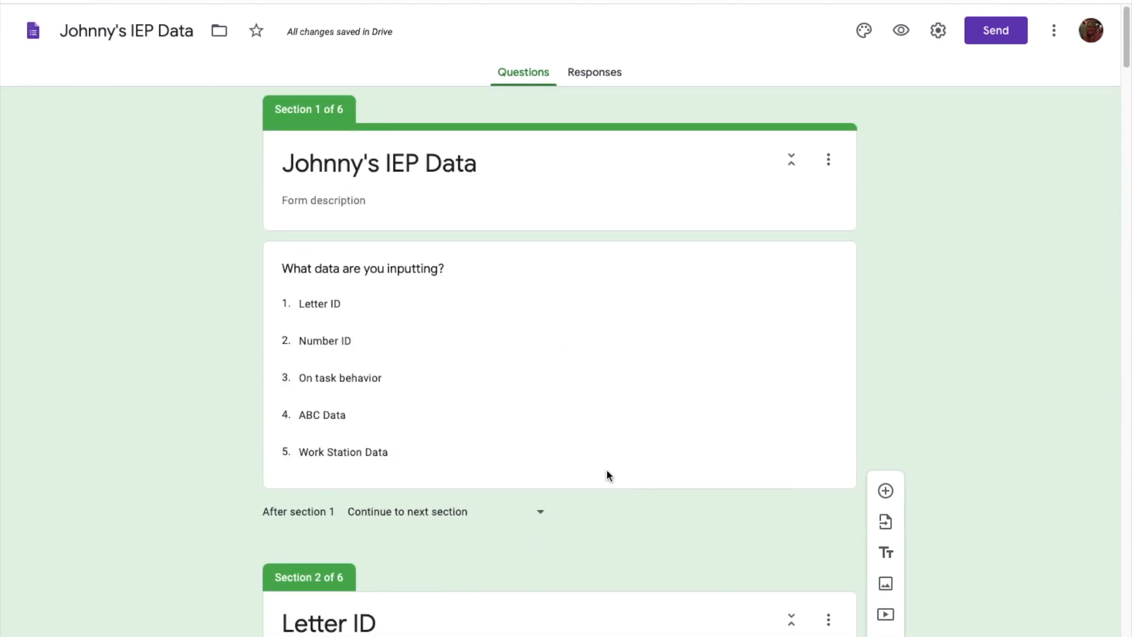
click(431, 515)
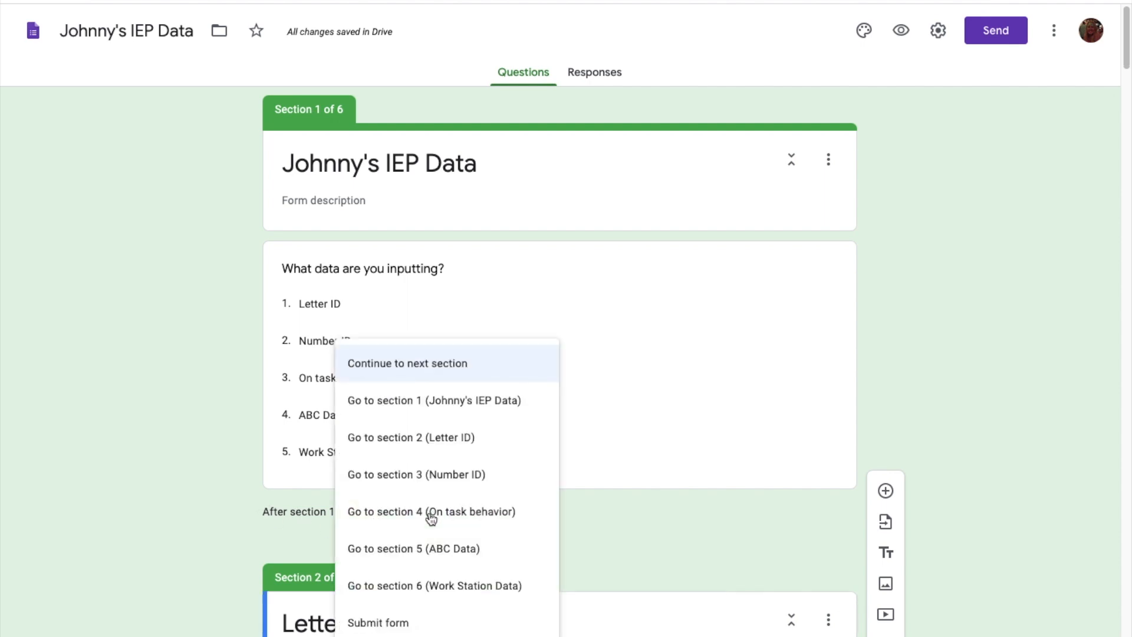
click(182, 440)
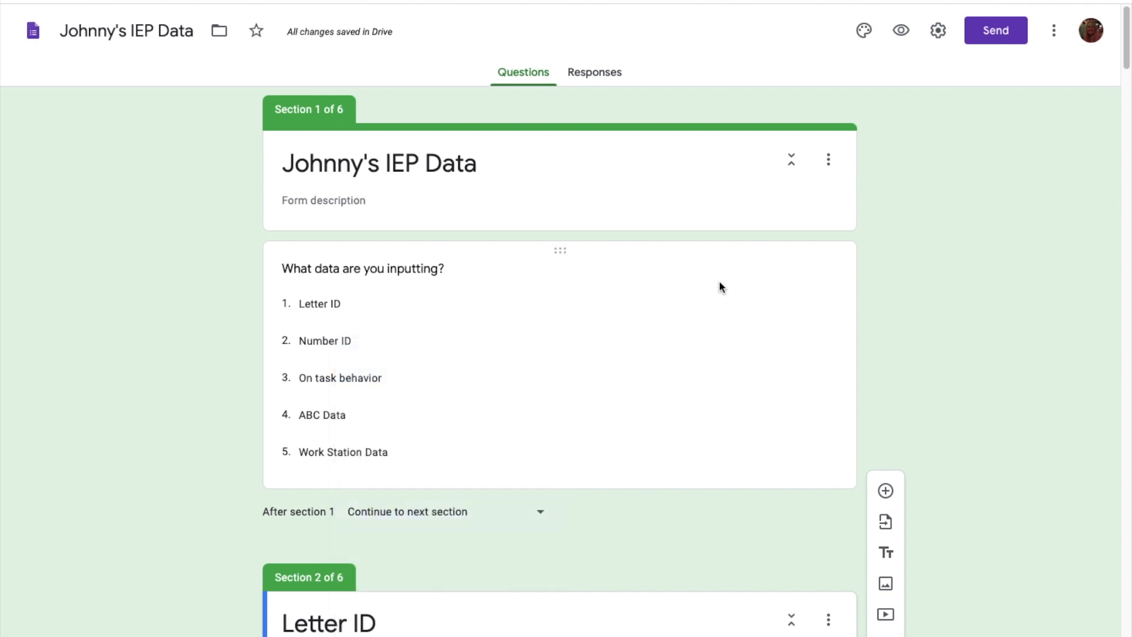
click(829, 159)
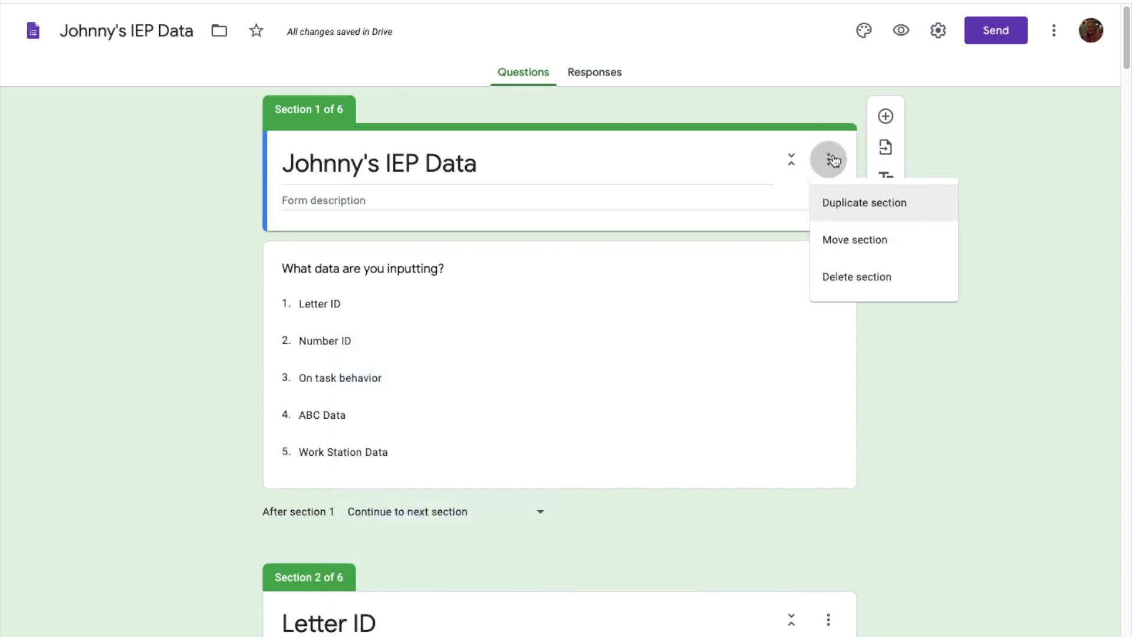
Step: Enable going to a section based on the answer for the "What data are you inputting?" question
click(551, 372)
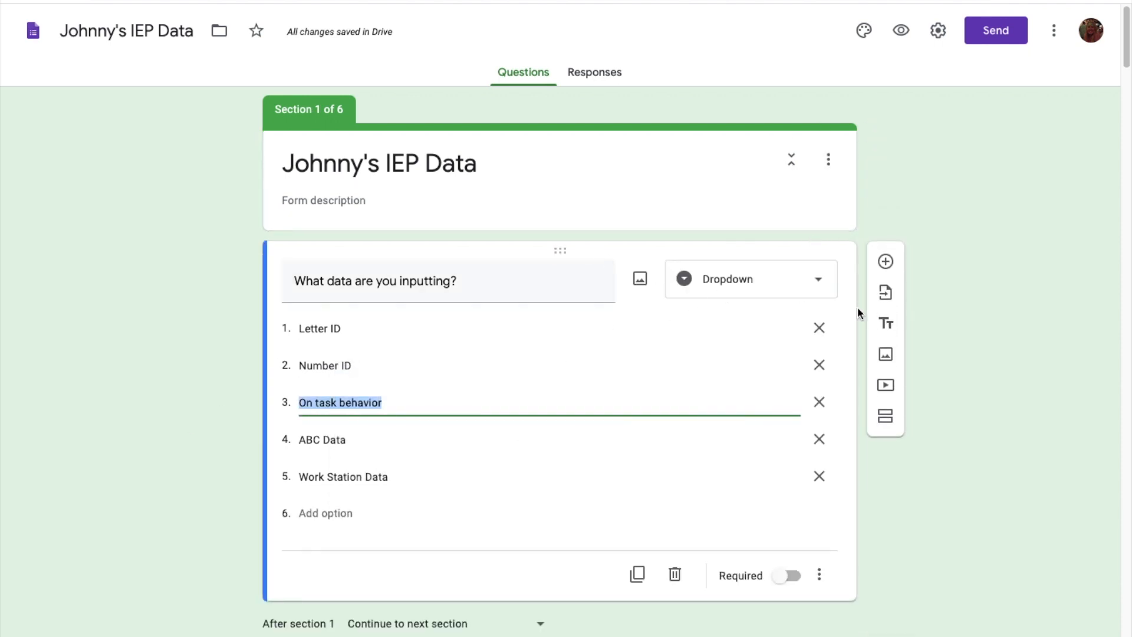
click(821, 575)
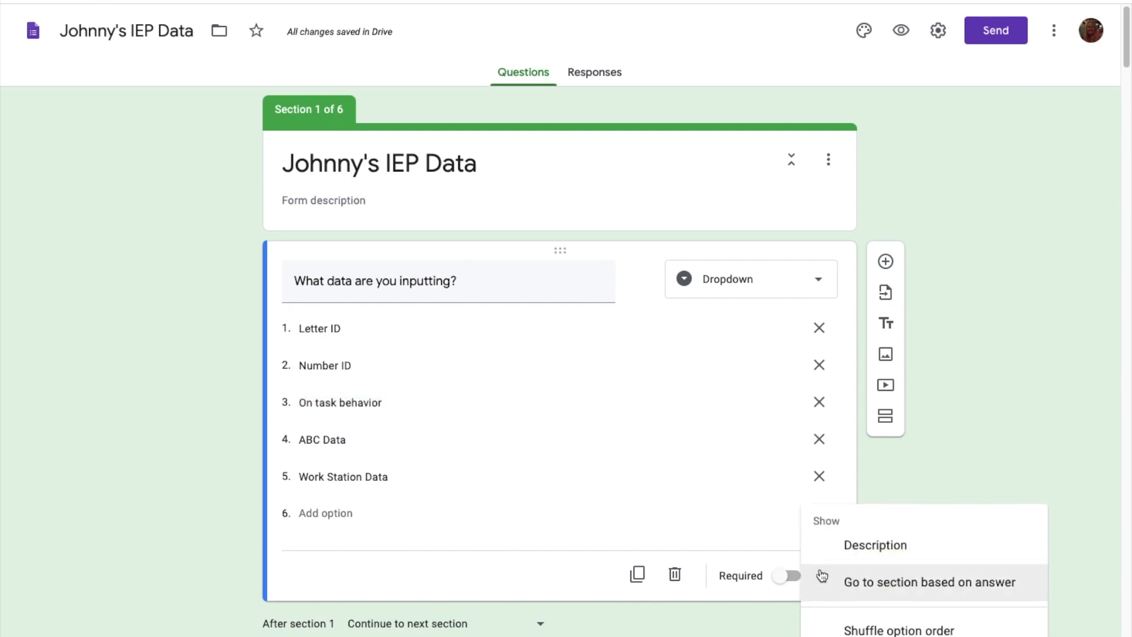
click(852, 582)
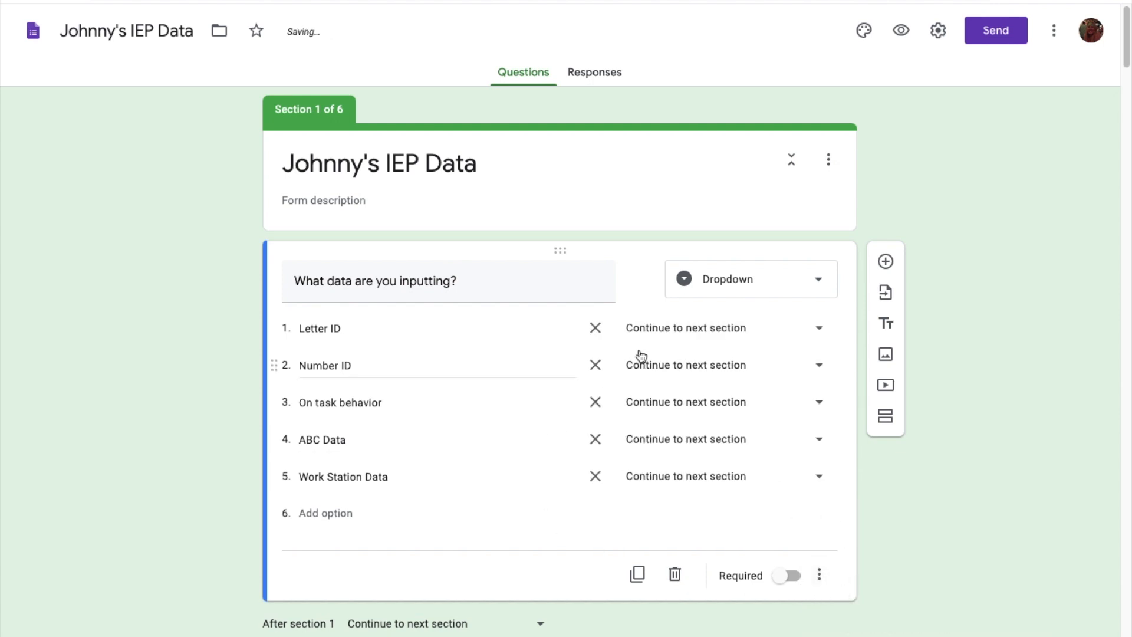
Step: Route the Letter ID answer to section 2 (Letter ID) and the Number ID answer to section 3 (Number ID)
scroll(479, 446, down, 5)
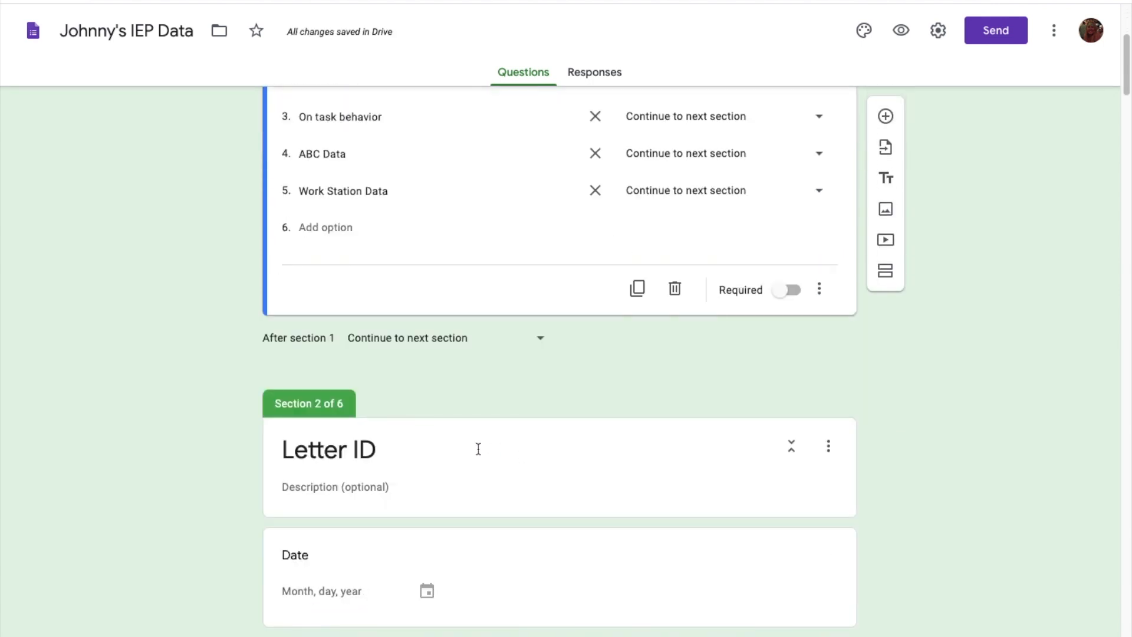
scroll(495, 451, up, 5)
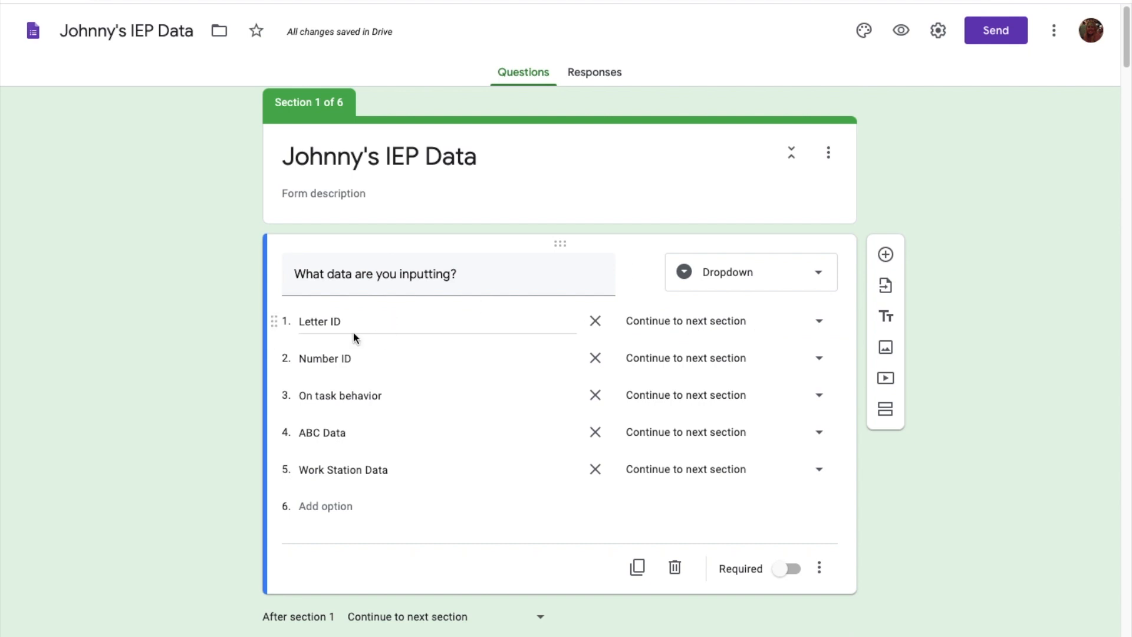
click(655, 326)
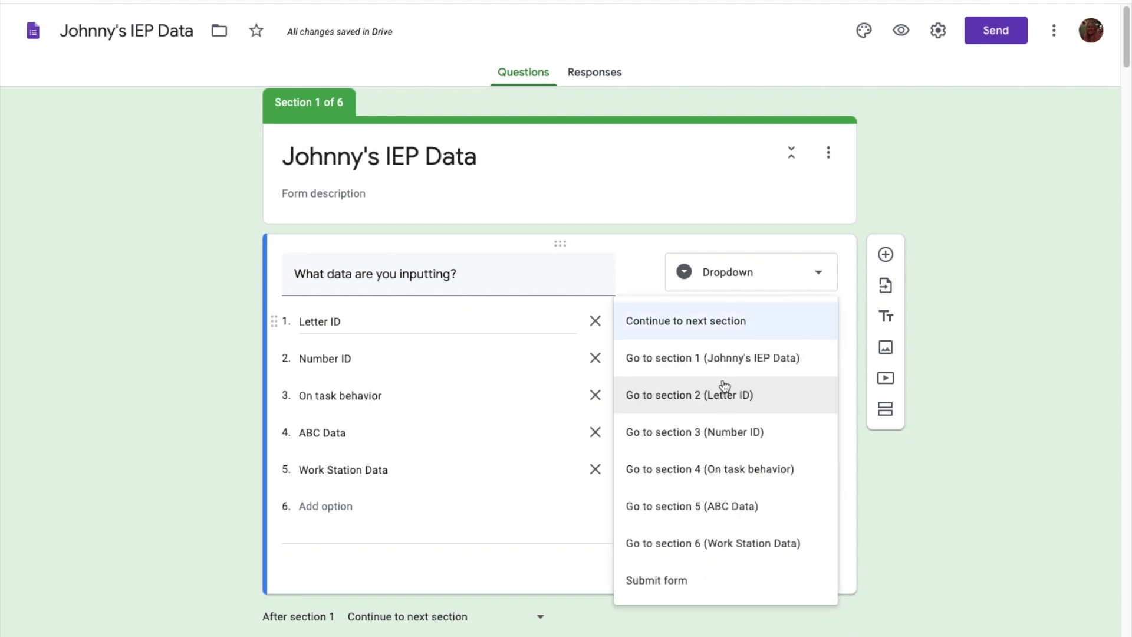
click(729, 402)
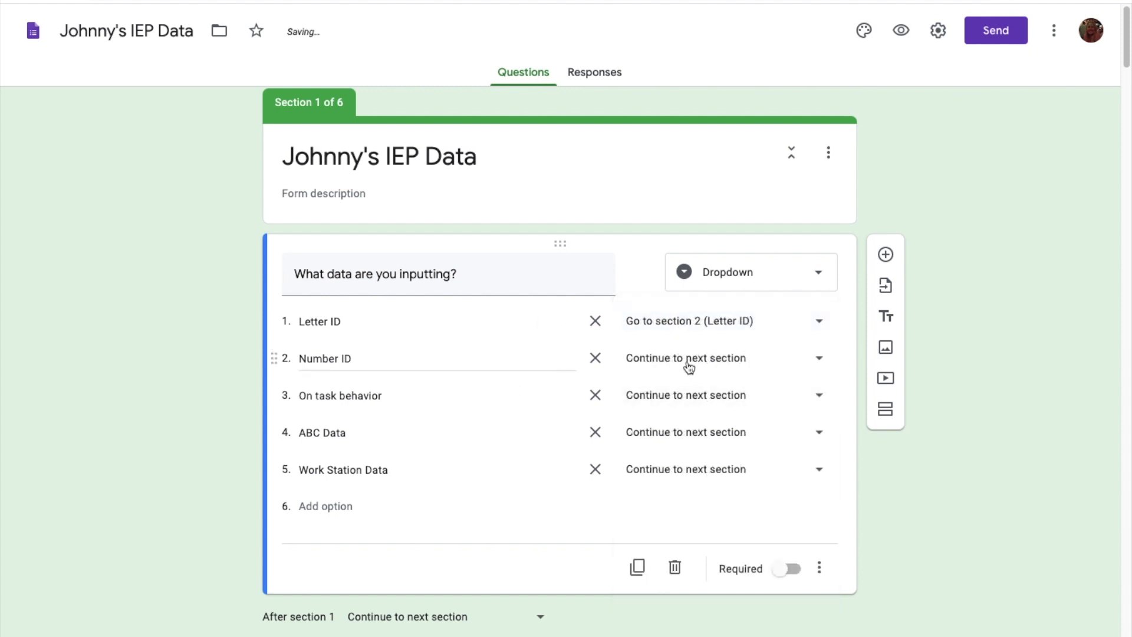
click(688, 367)
click(706, 488)
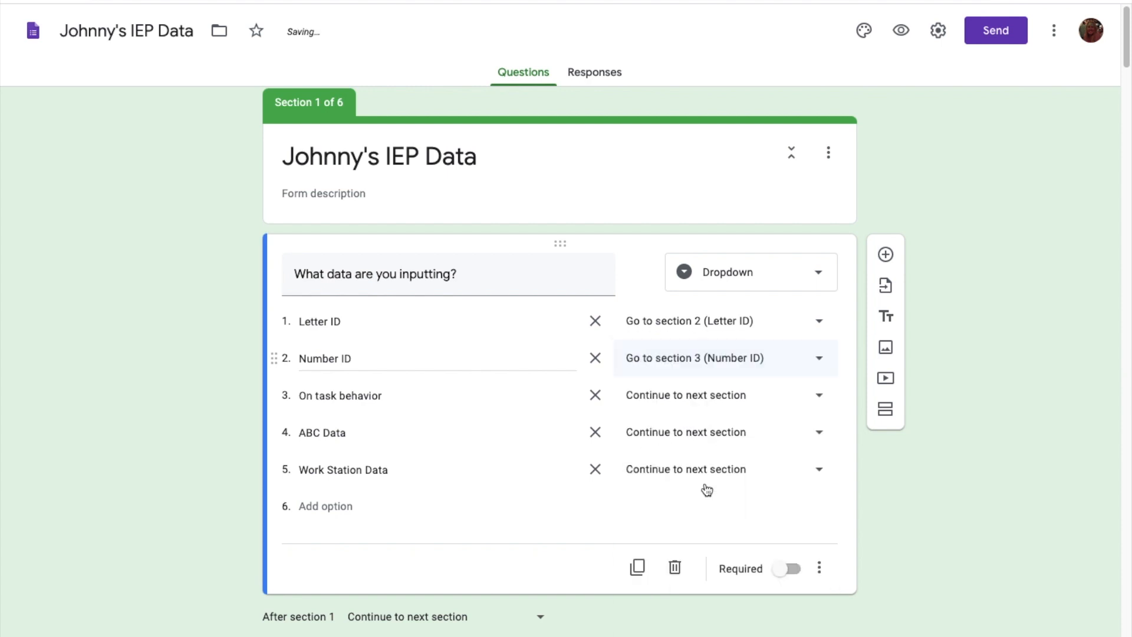
Step: Route the On task behavior, ABC Data and Work Station Data answers to sections 4, 5 and 6 respectively
click(683, 405)
click(709, 511)
click(716, 435)
click(709, 545)
click(702, 472)
click(758, 585)
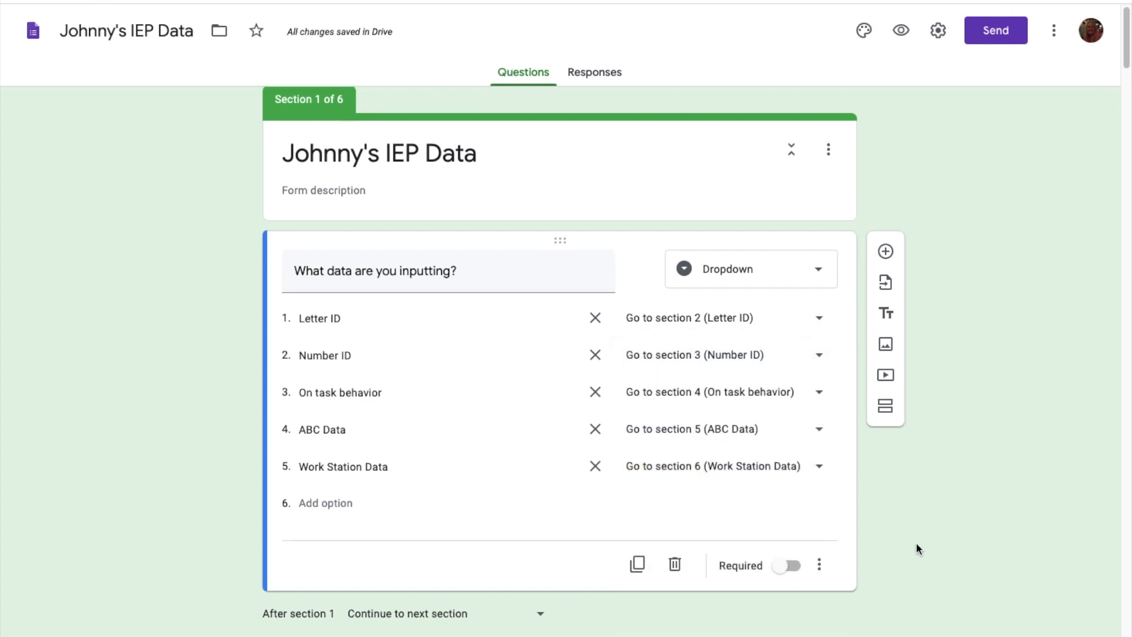
Step: Set the form to submit after section 2 (Letter ID) and after section 3 (Number ID)
scroll(927, 522, down, 10)
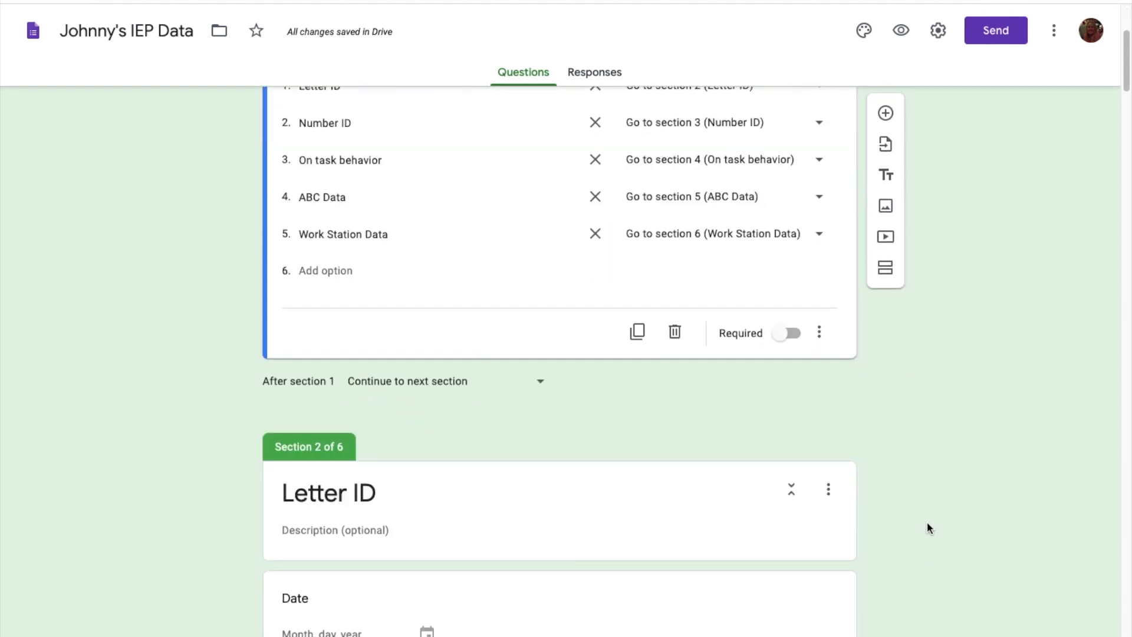
scroll(926, 528, down, 6)
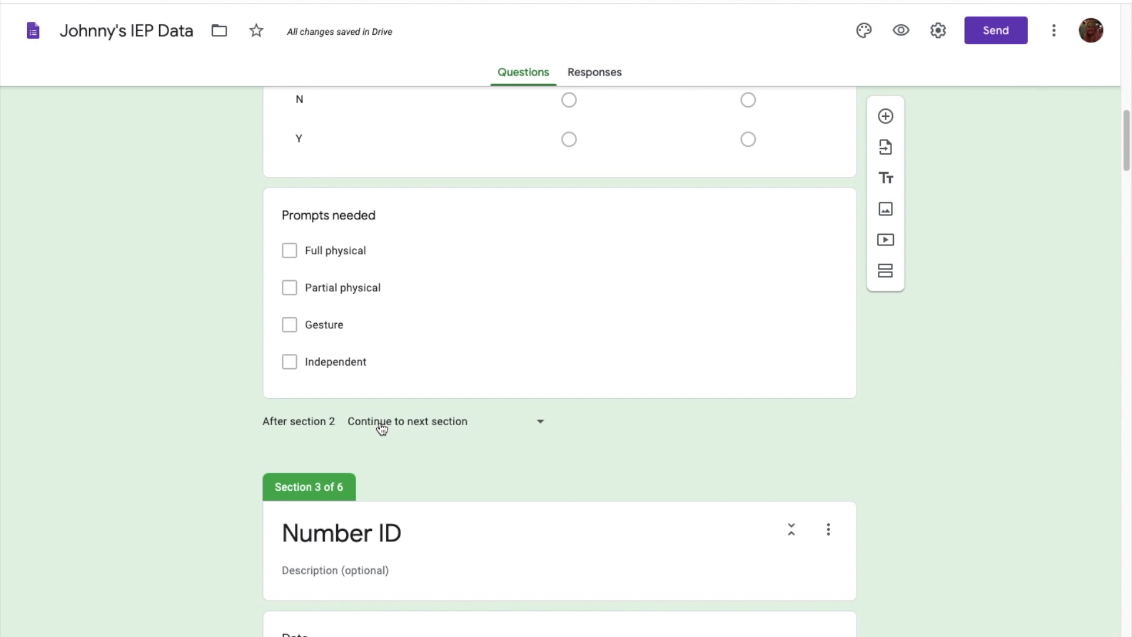
click(382, 428)
click(528, 617)
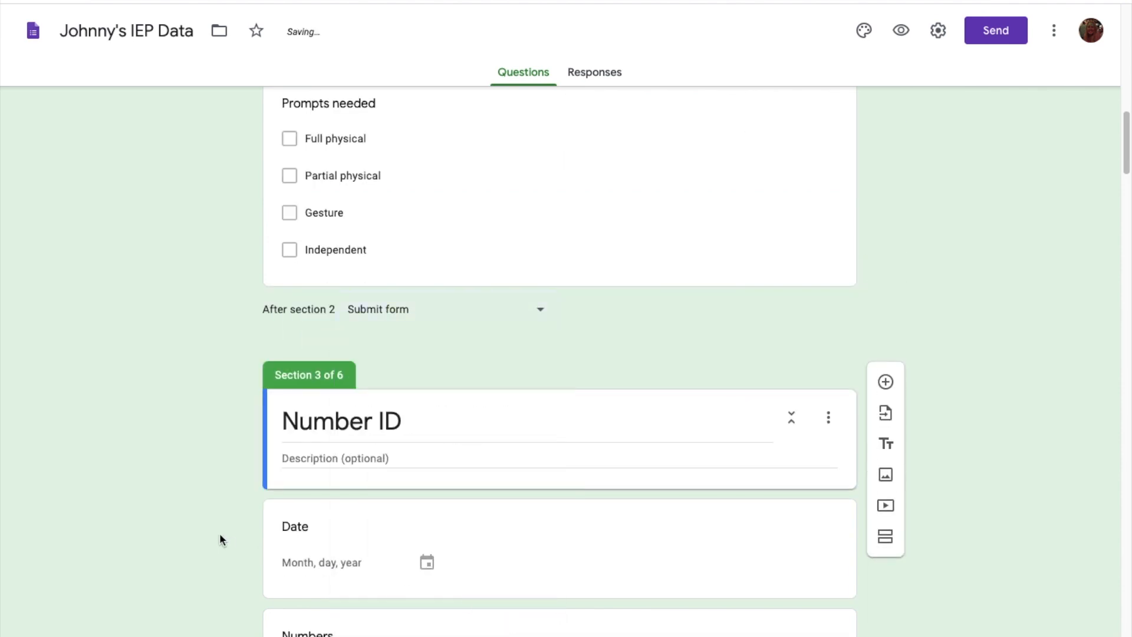
scroll(222, 465, down, 12)
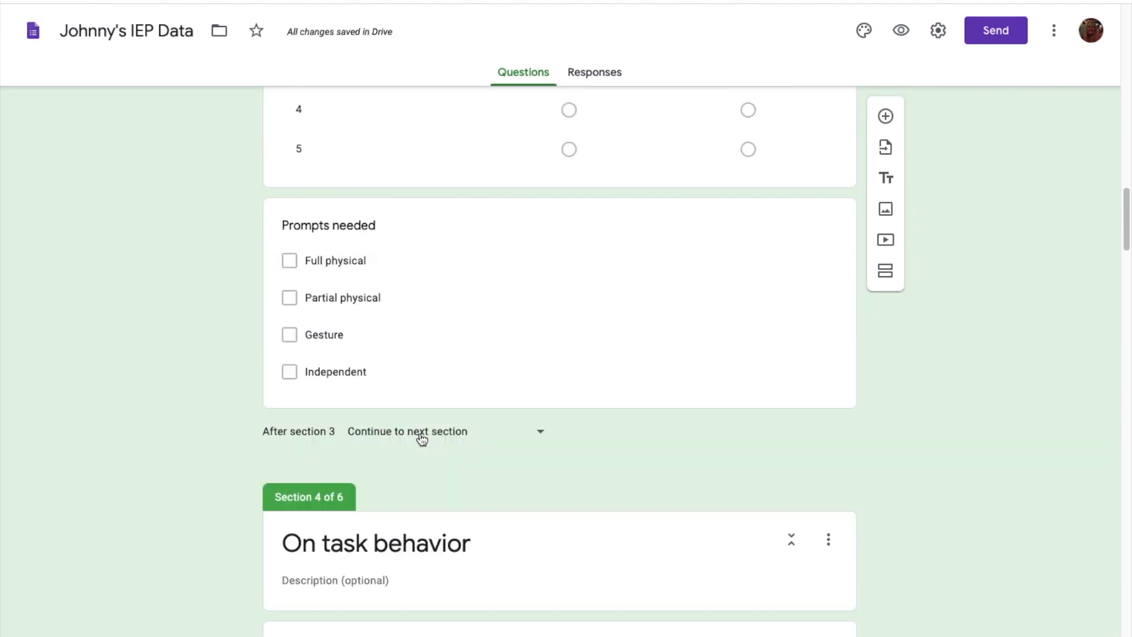
click(422, 439)
click(422, 620)
Step: Set the form to submit after section 4 (On task behavior) and after section 5 (ABC Data)
scroll(222, 465, down, 9)
scroll(222, 465, down, 3)
click(404, 380)
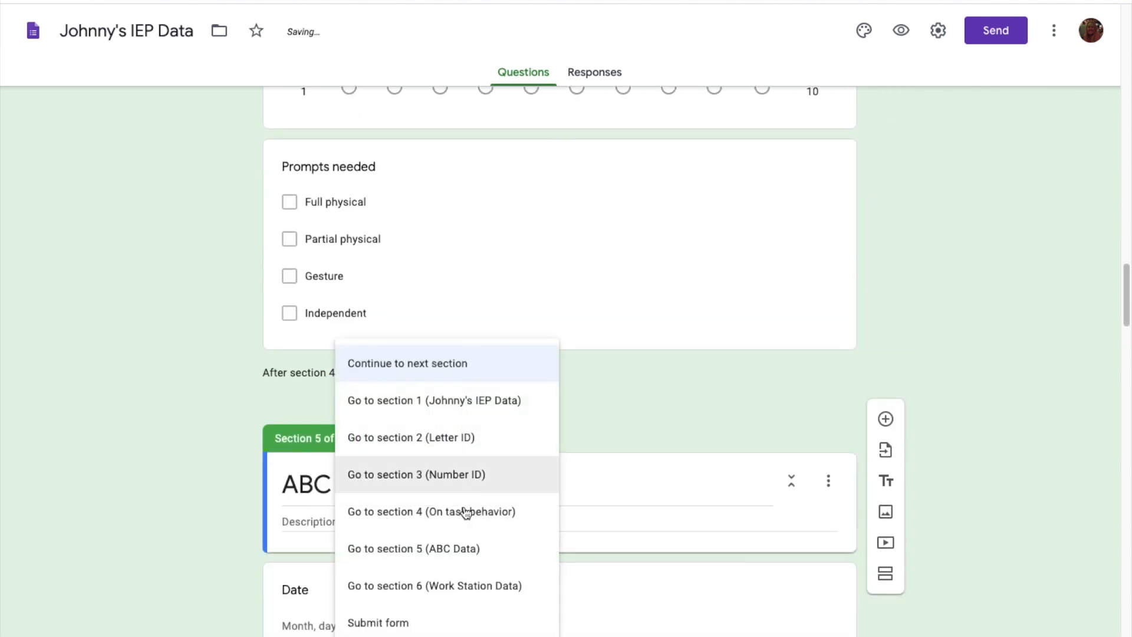
click(450, 622)
scroll(224, 384, down, 15)
click(407, 305)
click(442, 565)
scroll(188, 420, down, 9)
scroll(188, 419, down, 20)
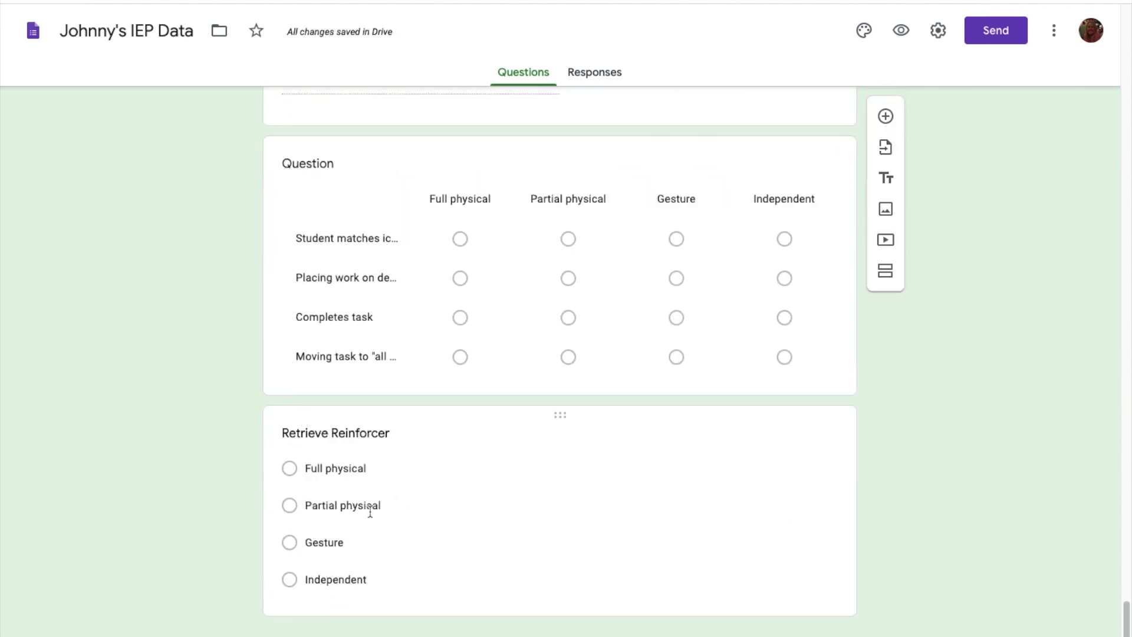
scroll(514, 306, up, 20)
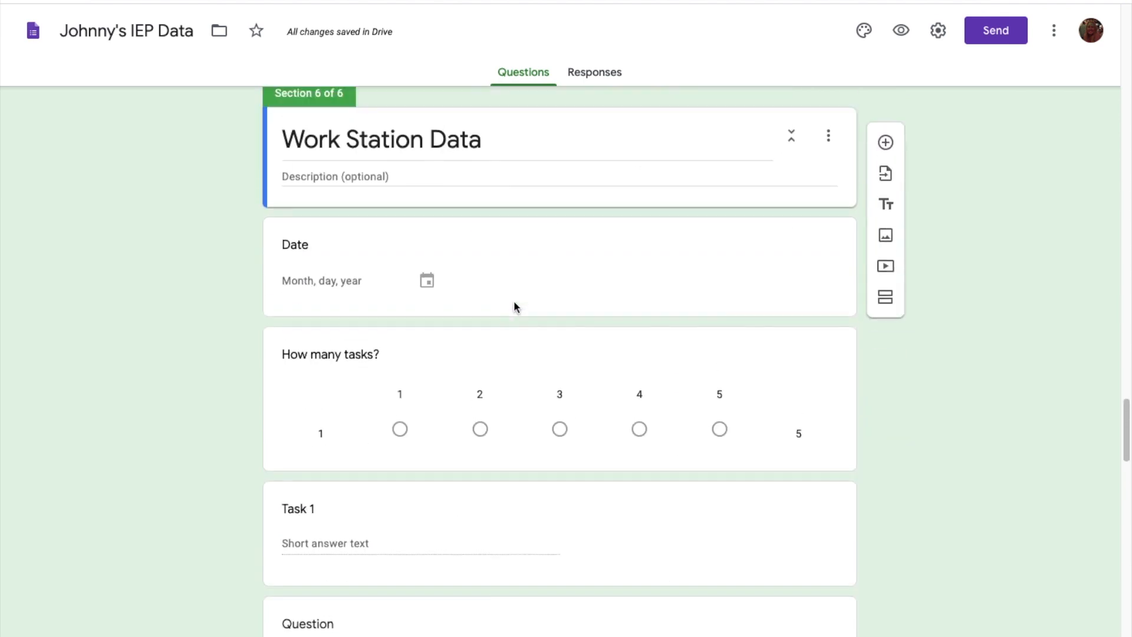
scroll(516, 307, up, 20)
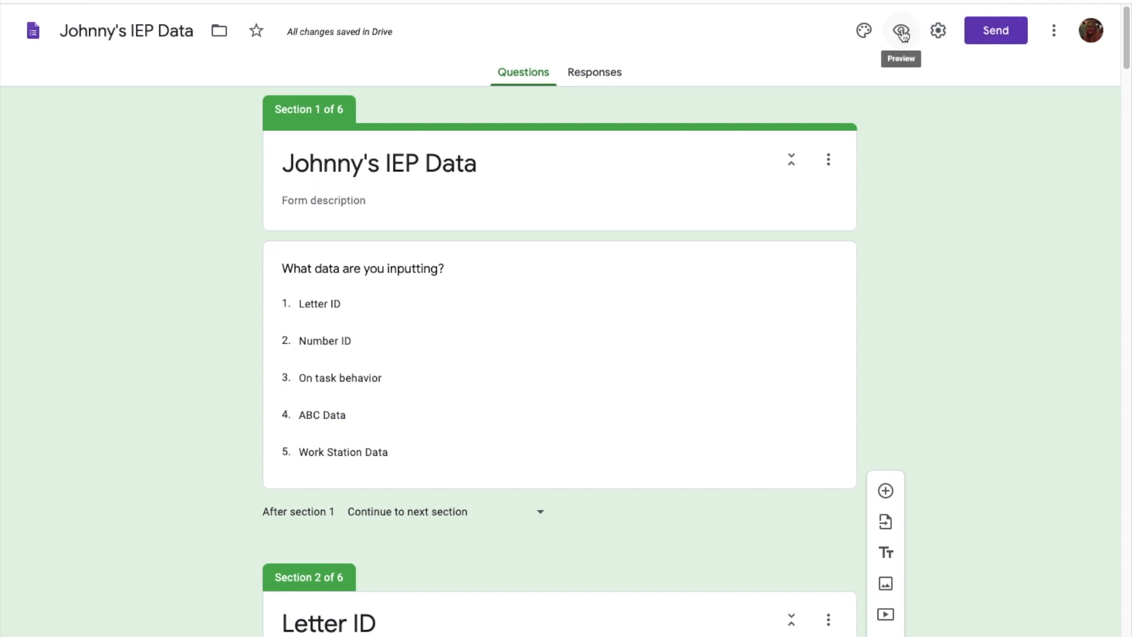
click(1054, 37)
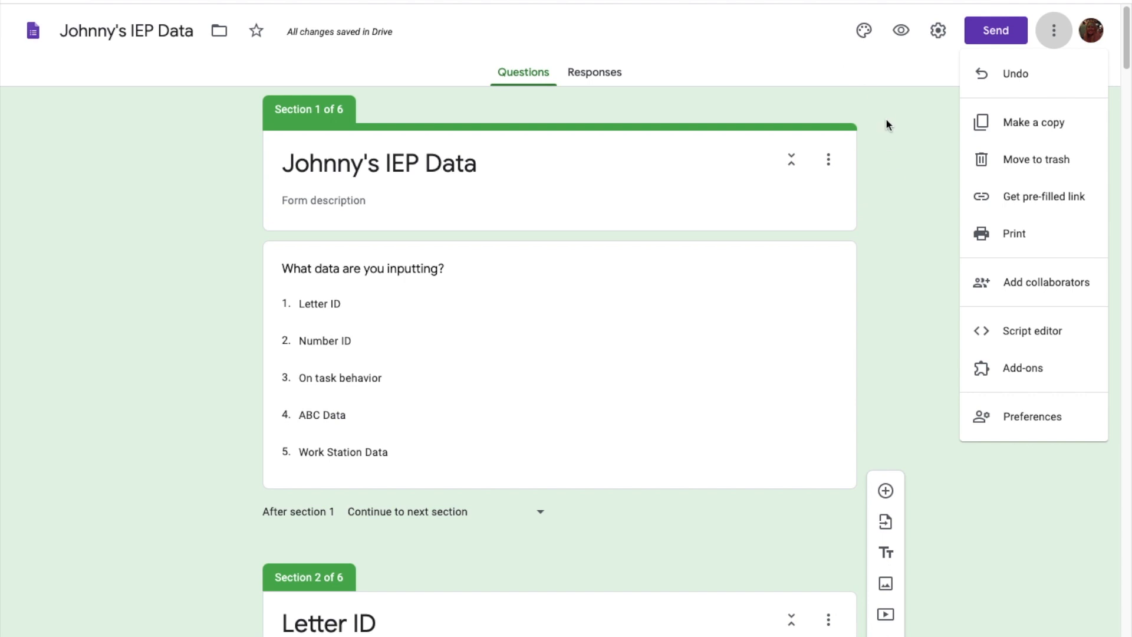
click(886, 148)
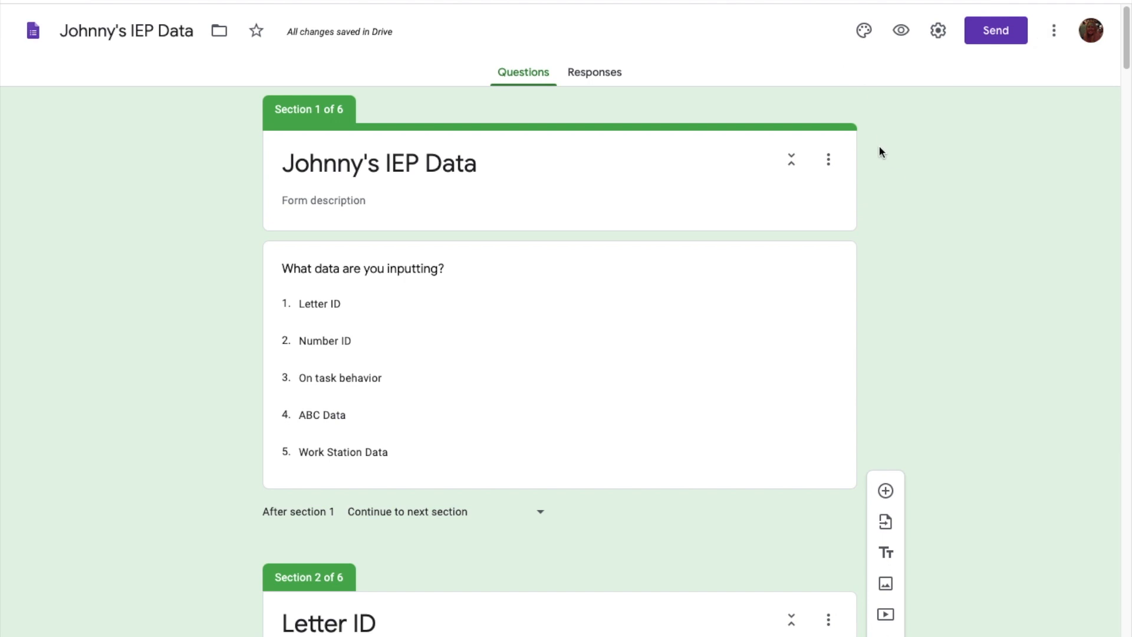
Step: Preview the form and go to the Number ID section by answering the data question with Number ID
click(901, 33)
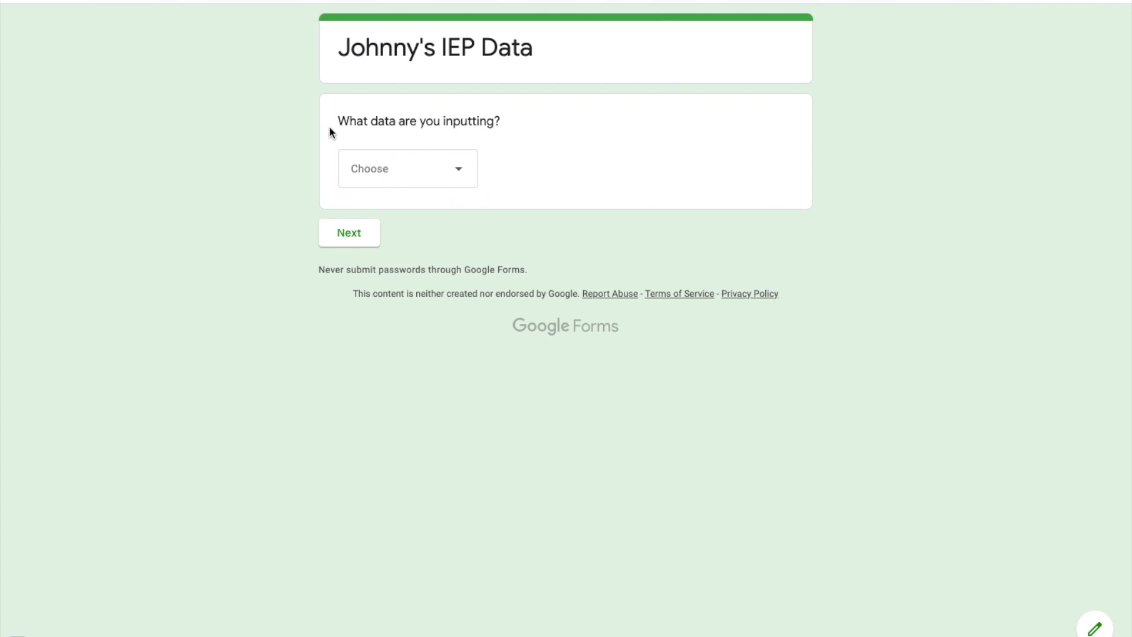
click(422, 173)
click(408, 256)
click(355, 239)
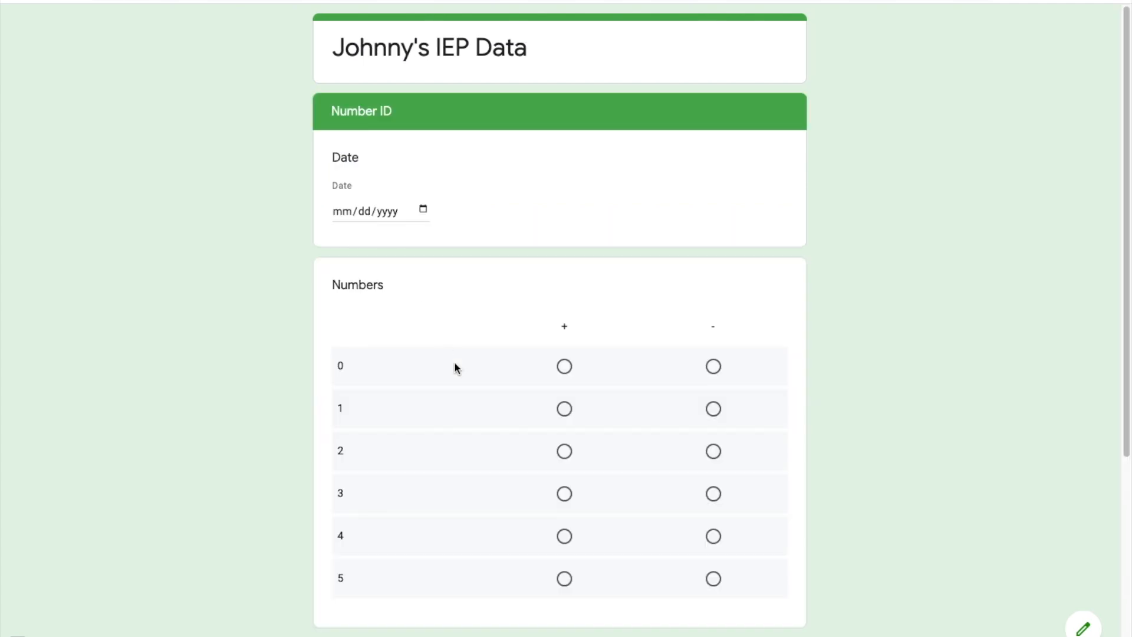
Step: Date the Number ID entry 07/13/2020 and mark numbers 0 and 1 as + and numbers 2 to 5 as -
click(422, 210)
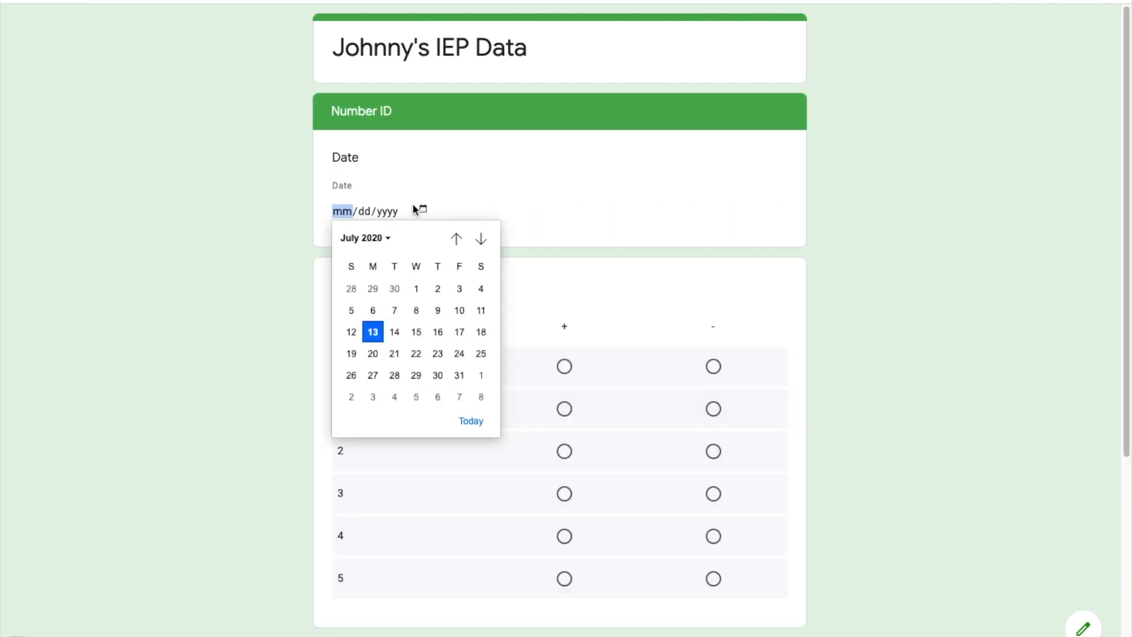
click(475, 422)
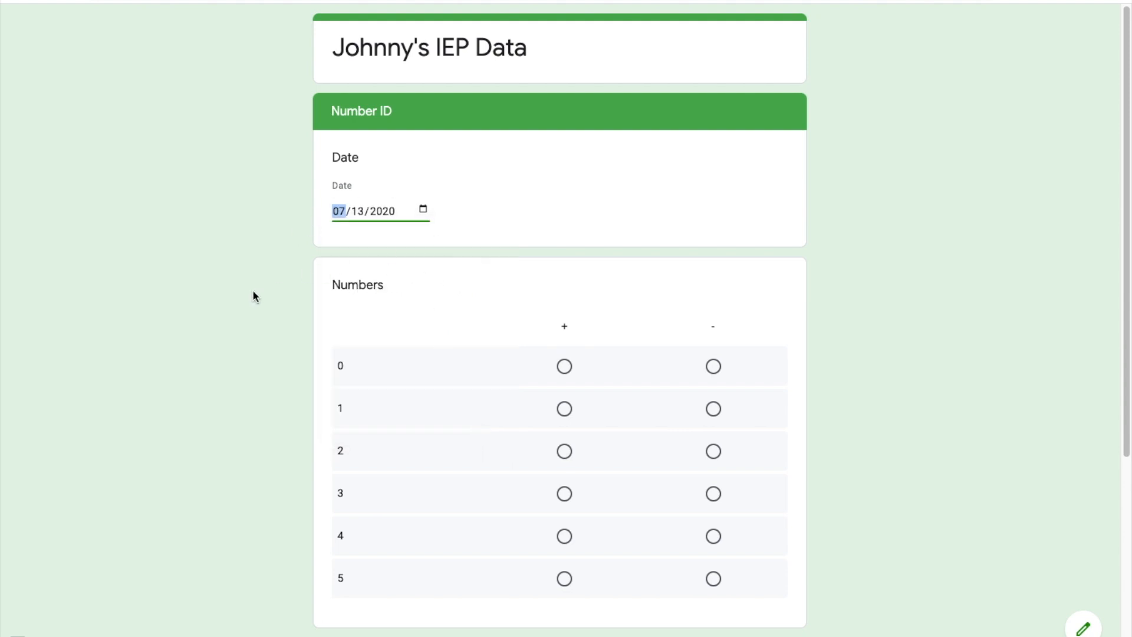
scroll(254, 291, down, 3)
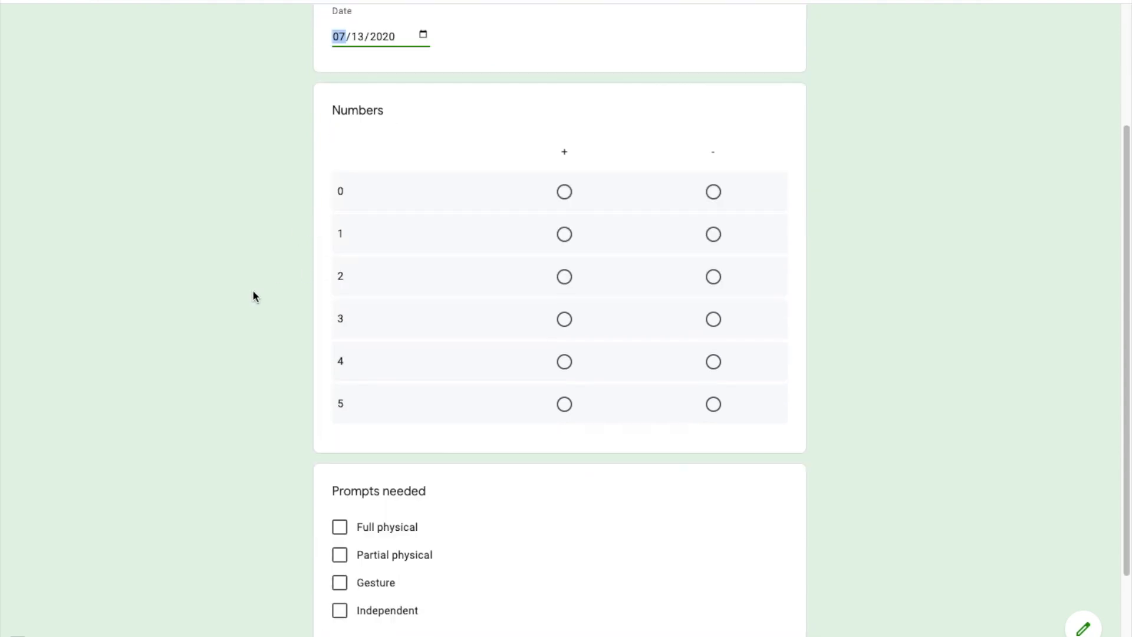
click(564, 193)
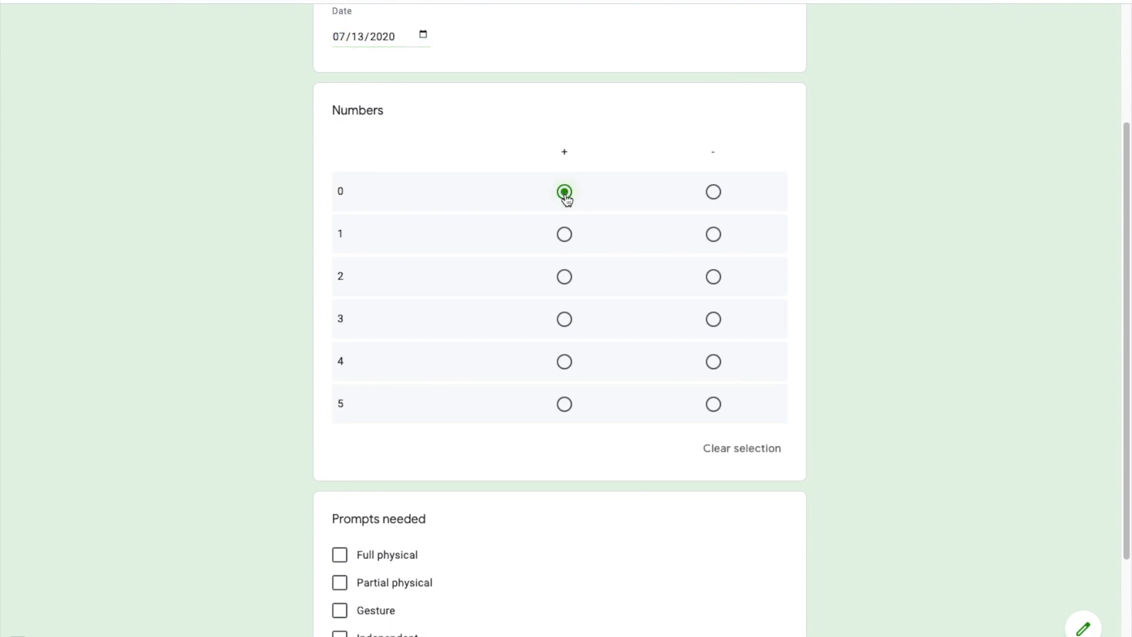
click(564, 236)
click(713, 278)
click(714, 319)
click(713, 362)
click(712, 410)
Step: Mark Gesture as the prompt needed for the 07/13/2020 Number ID entry and submit the response
scroll(248, 459, down, 2)
click(339, 477)
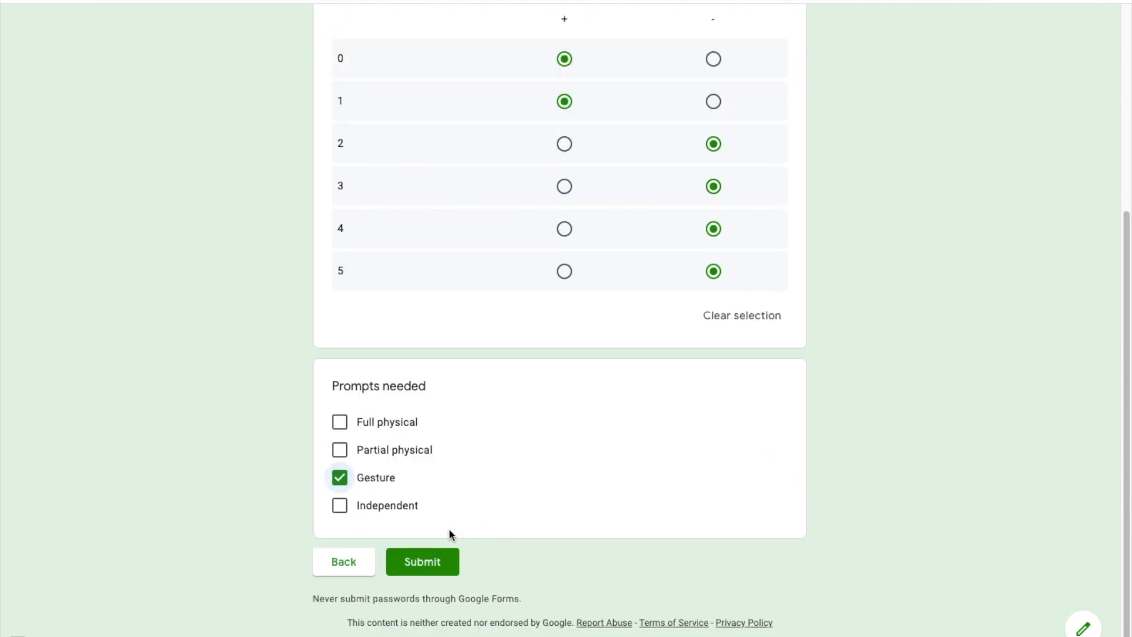
scroll(454, 522, up, 2)
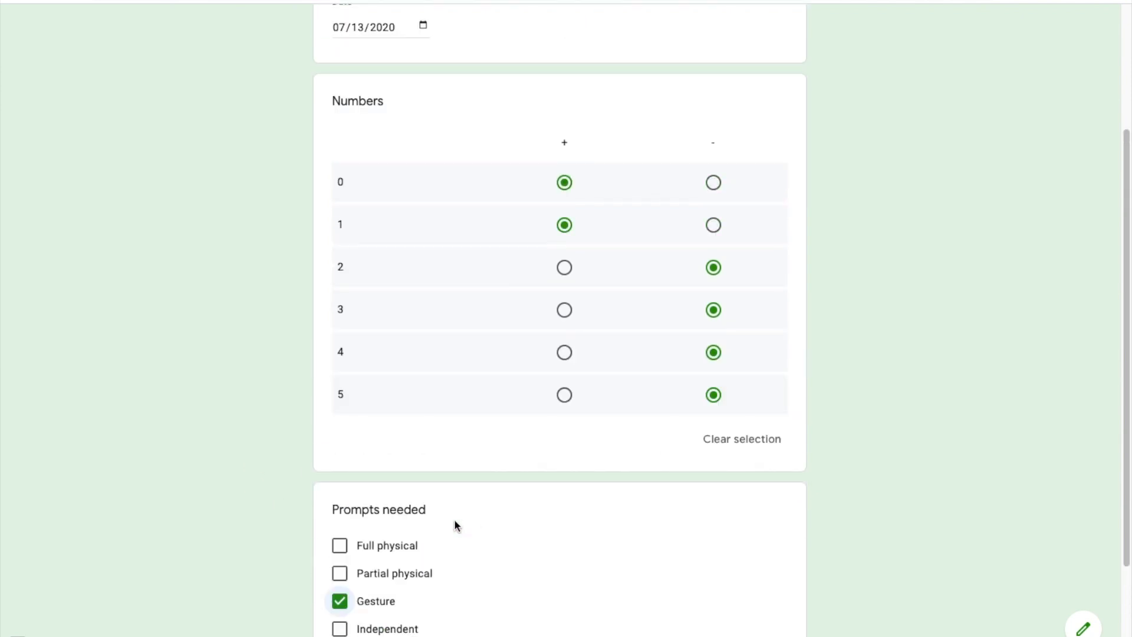
scroll(454, 524, down, 2)
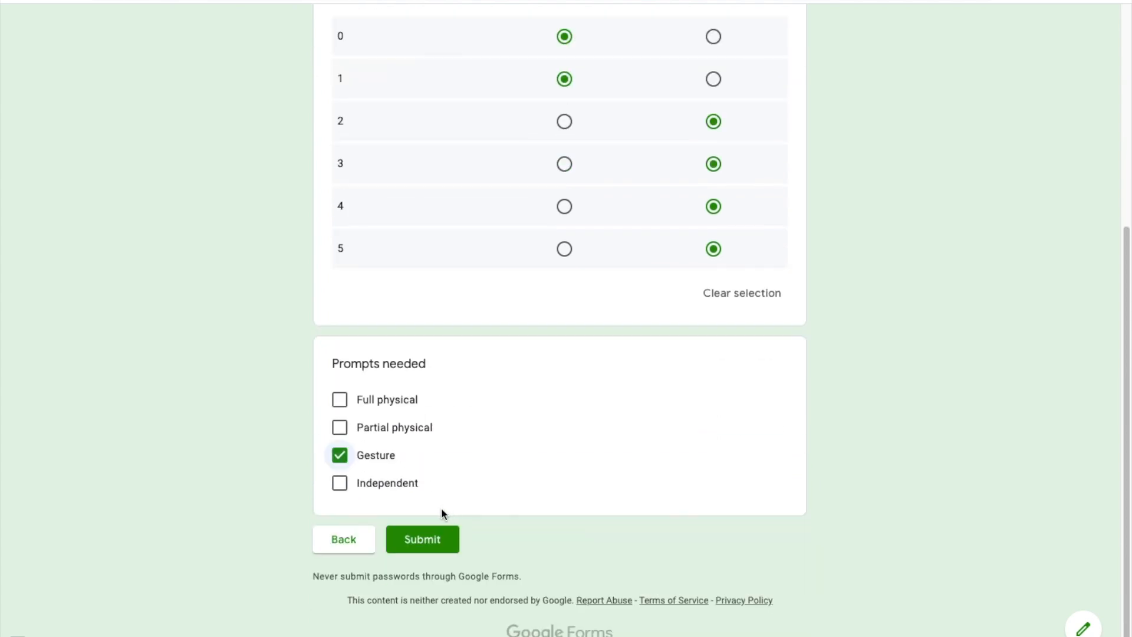
click(437, 542)
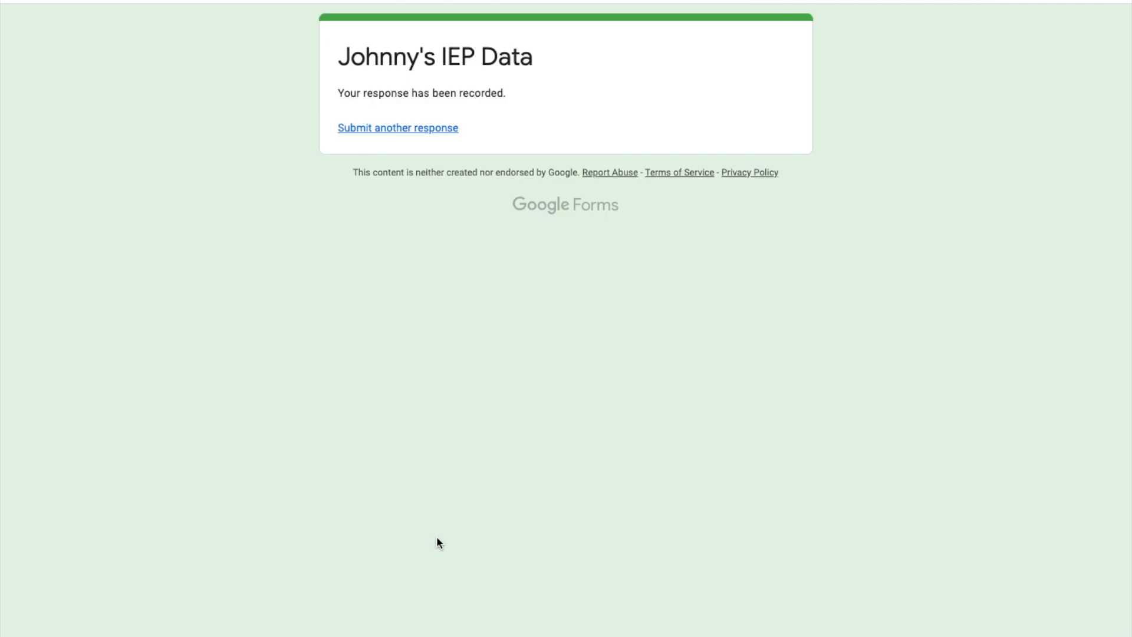
Step: Start another response and go to the On task behavior section
click(423, 129)
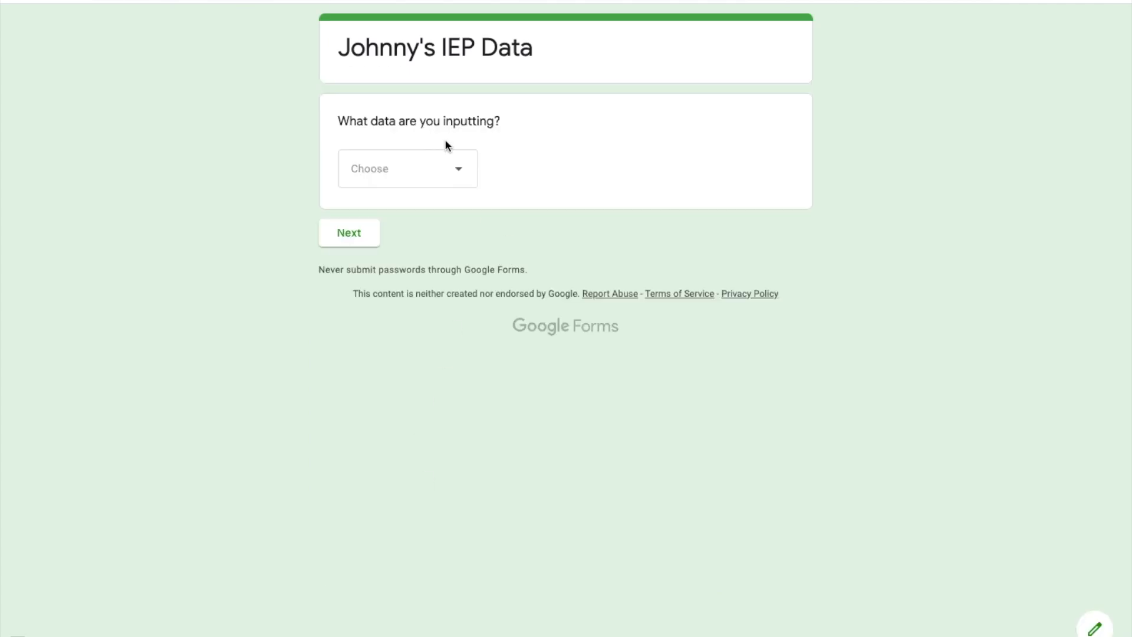
click(386, 174)
click(398, 294)
click(350, 236)
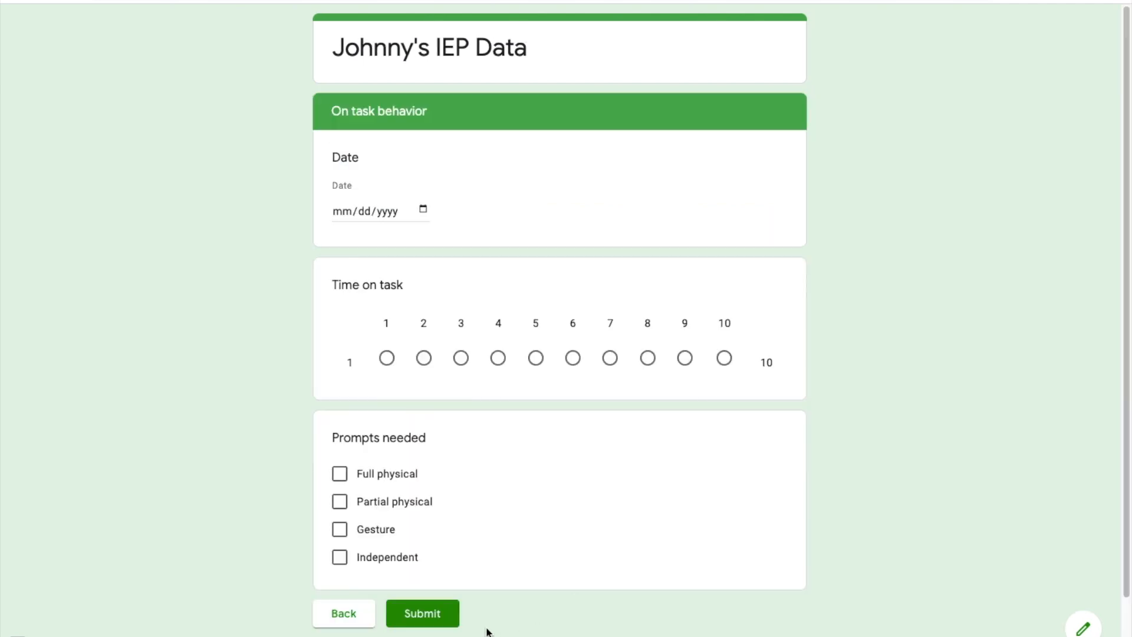
Step: Submit the On task behavior response with Time on task 3 and Partial physical as the prompt needed
click(461, 357)
click(340, 528)
scroll(510, 558, down, 1)
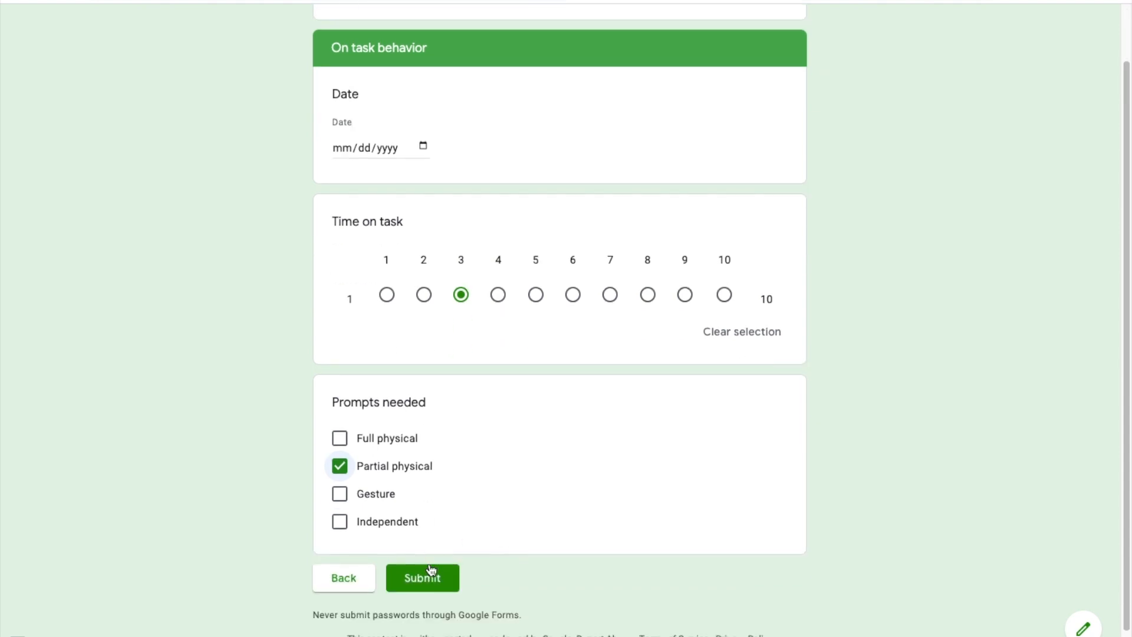
click(429, 579)
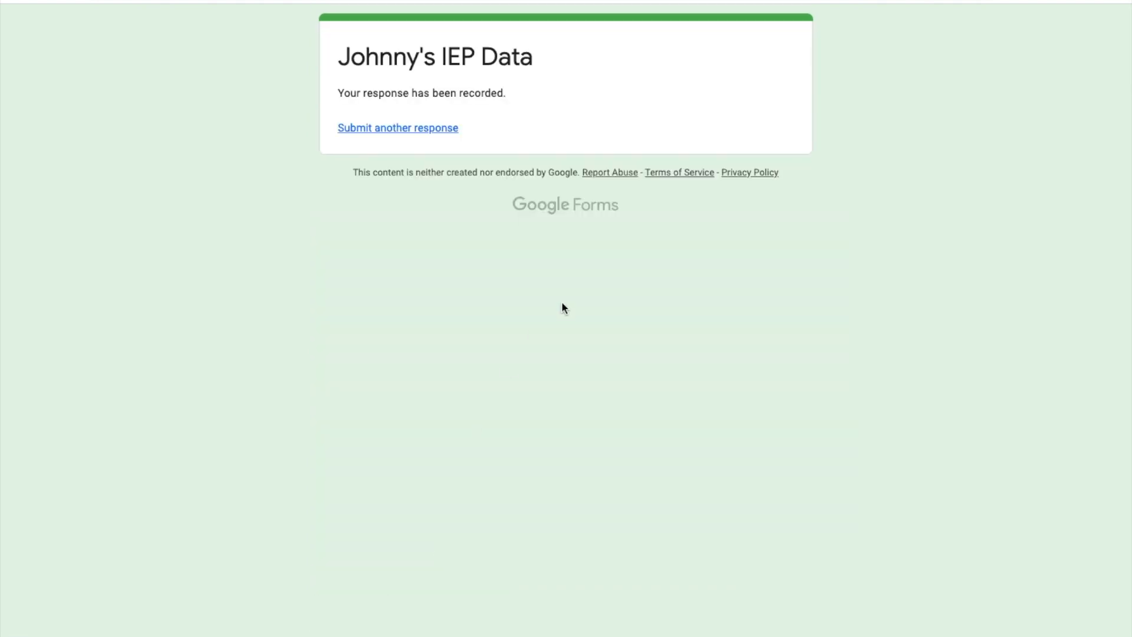
Step: Start another response for Number ID and date it 07/14/2020
click(401, 129)
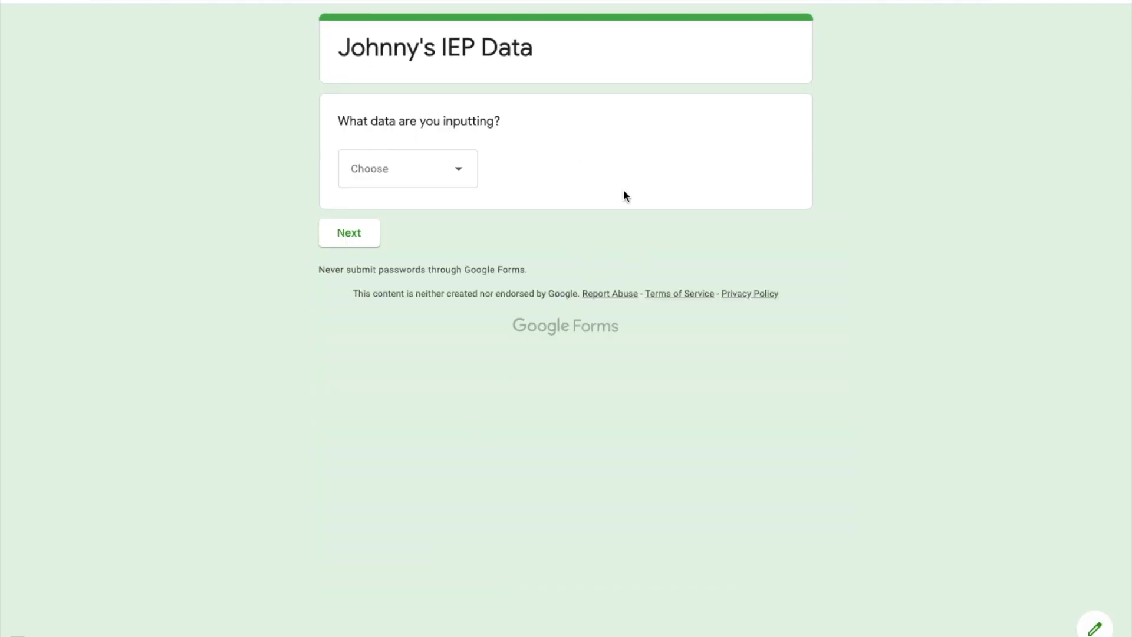
click(370, 160)
click(430, 260)
click(348, 239)
click(424, 210)
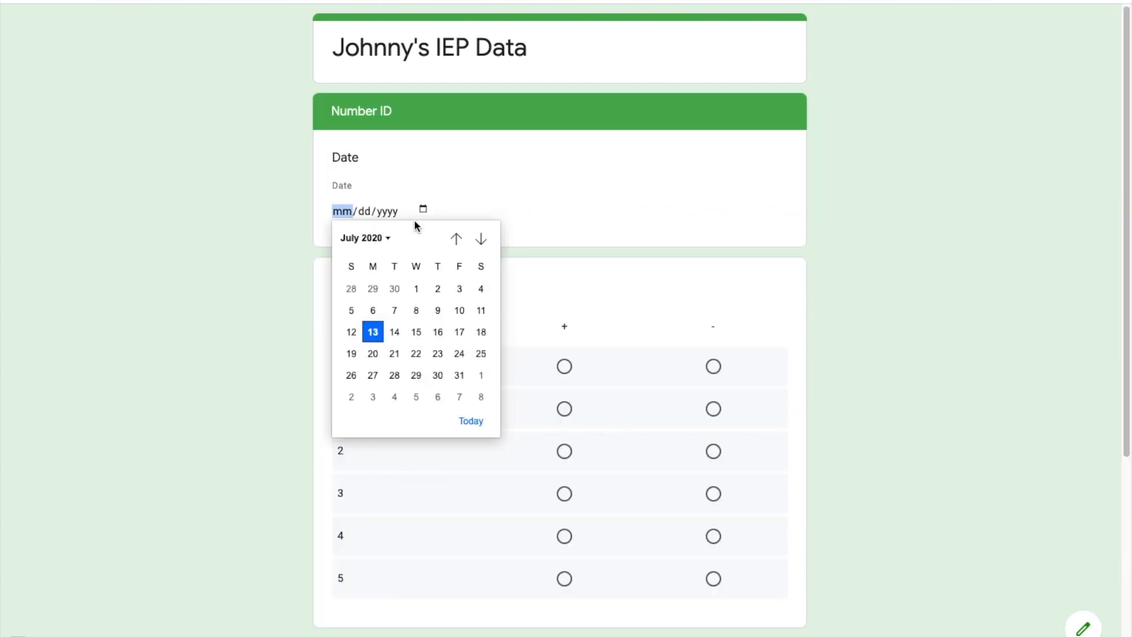
click(393, 332)
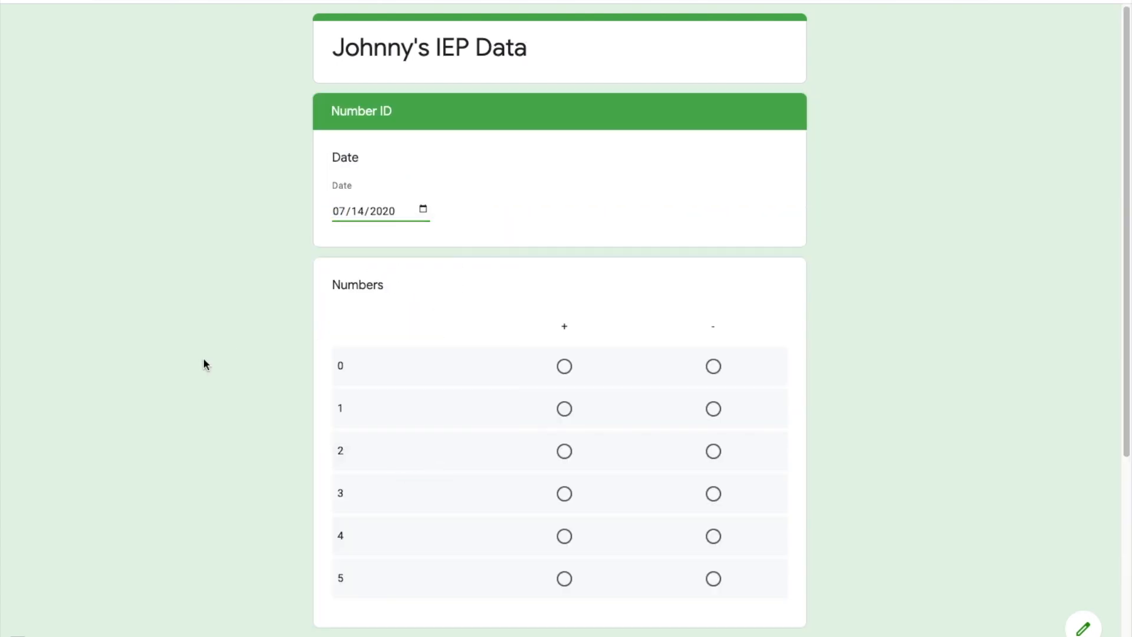
Step: Mark numbers 0, 1 and 2 as + and numbers 3, 4 and 5 as - in the Numbers grid
click(564, 367)
click(567, 409)
click(567, 452)
click(715, 495)
click(713, 536)
click(713, 578)
Step: Submit the second Number ID response with Gesture as the prompt needed and return to the form editor
scroll(522, 503, down, 2)
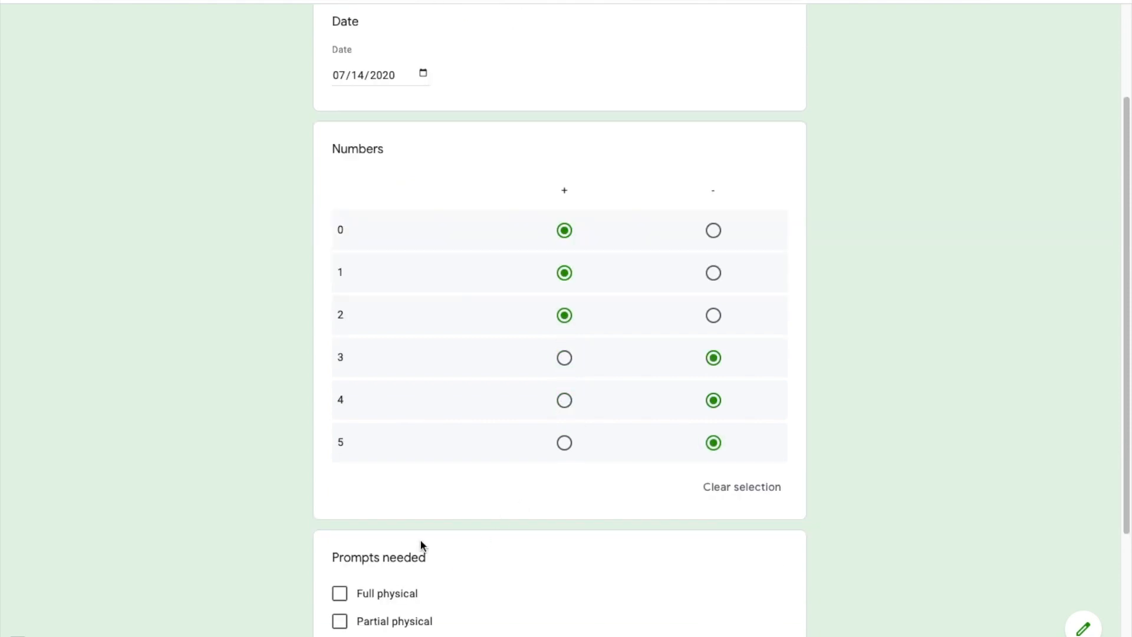
scroll(423, 545, down, 3)
click(340, 457)
click(431, 542)
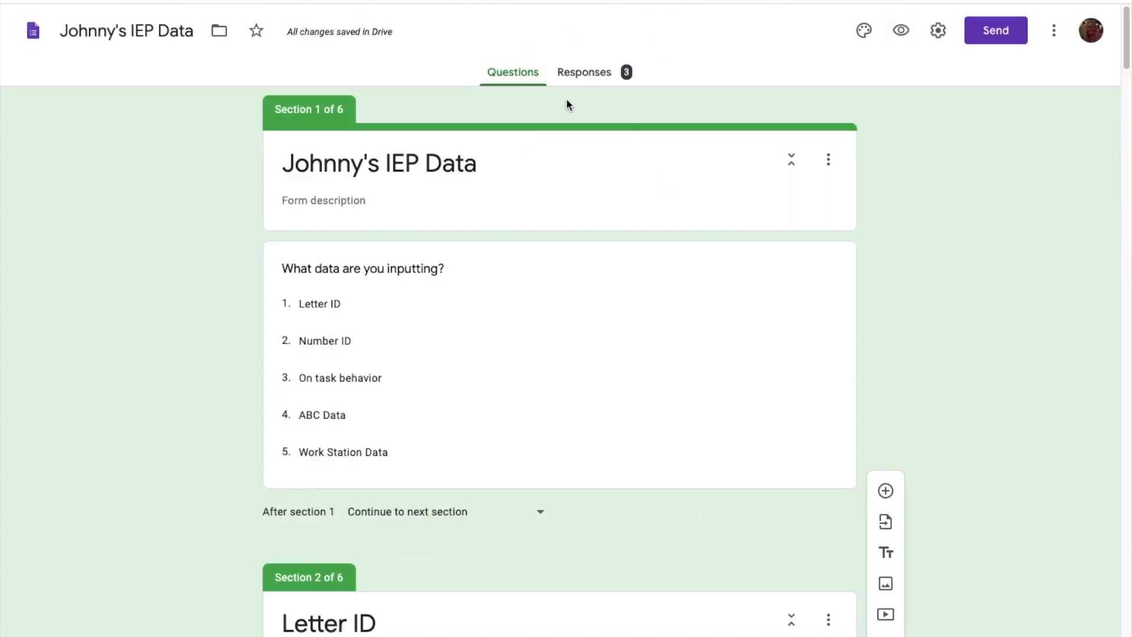
Step: Open the response summary and examine the Number ID dates and the + and - bars in the Numbers chart
click(591, 81)
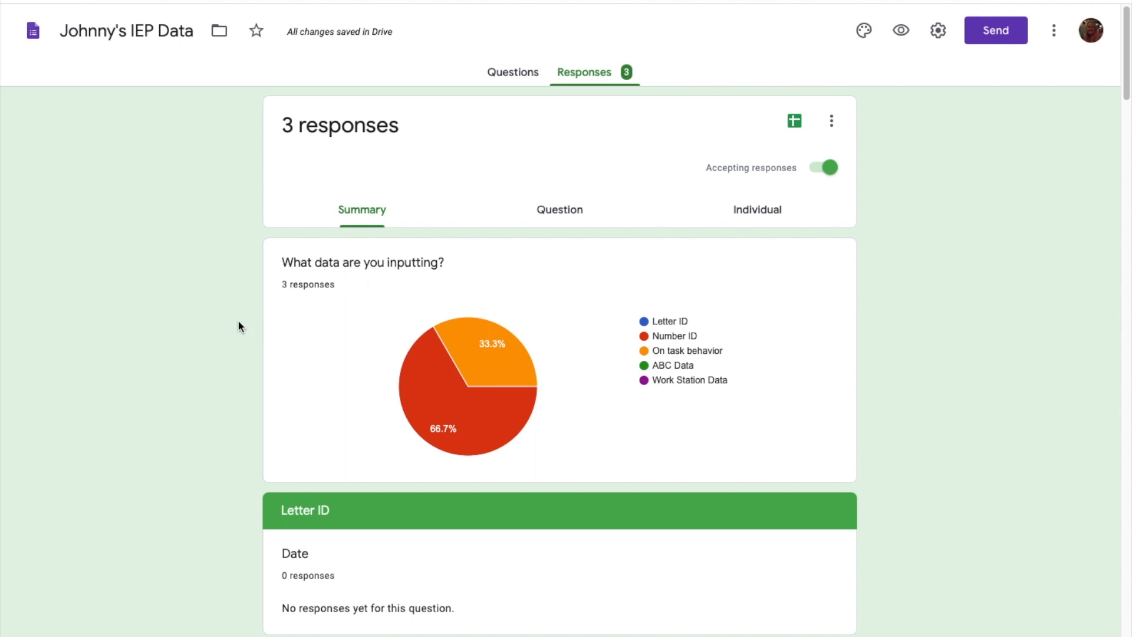
scroll(238, 322, down, 7)
scroll(240, 326, down, 2)
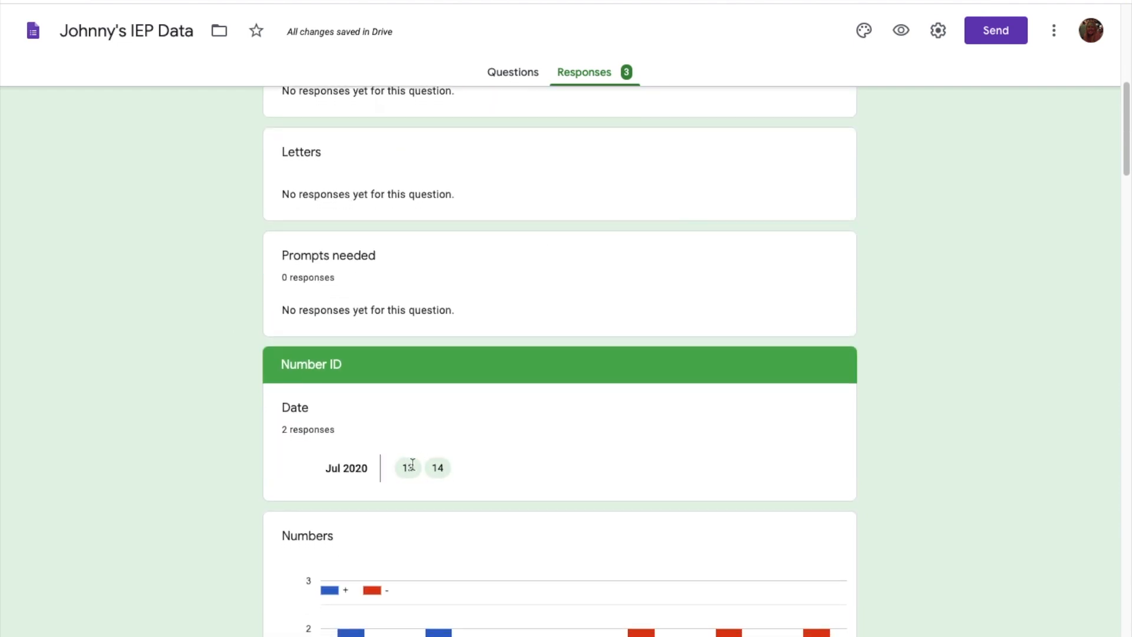
scroll(207, 410, down, 3)
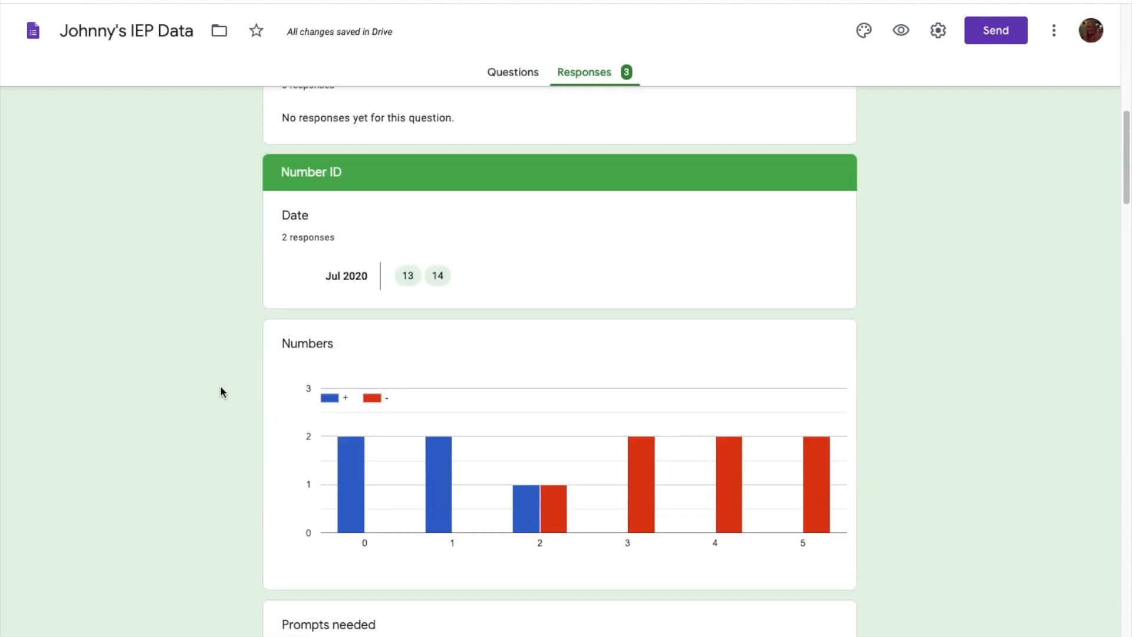
mouse_move(351, 483)
mouse_move(442, 469)
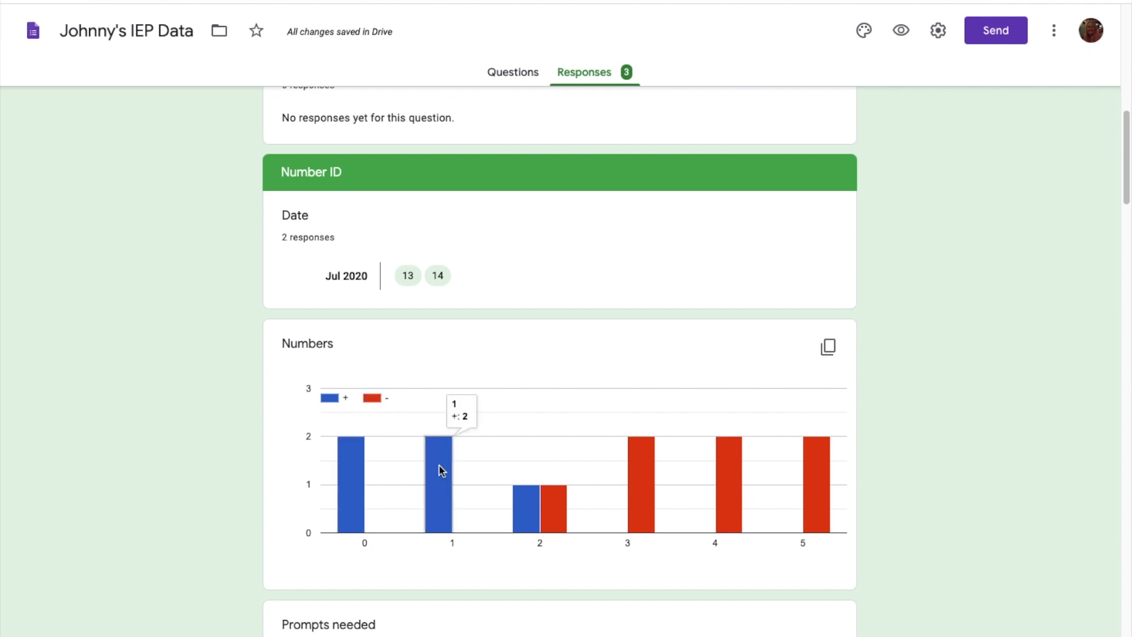
mouse_move(549, 504)
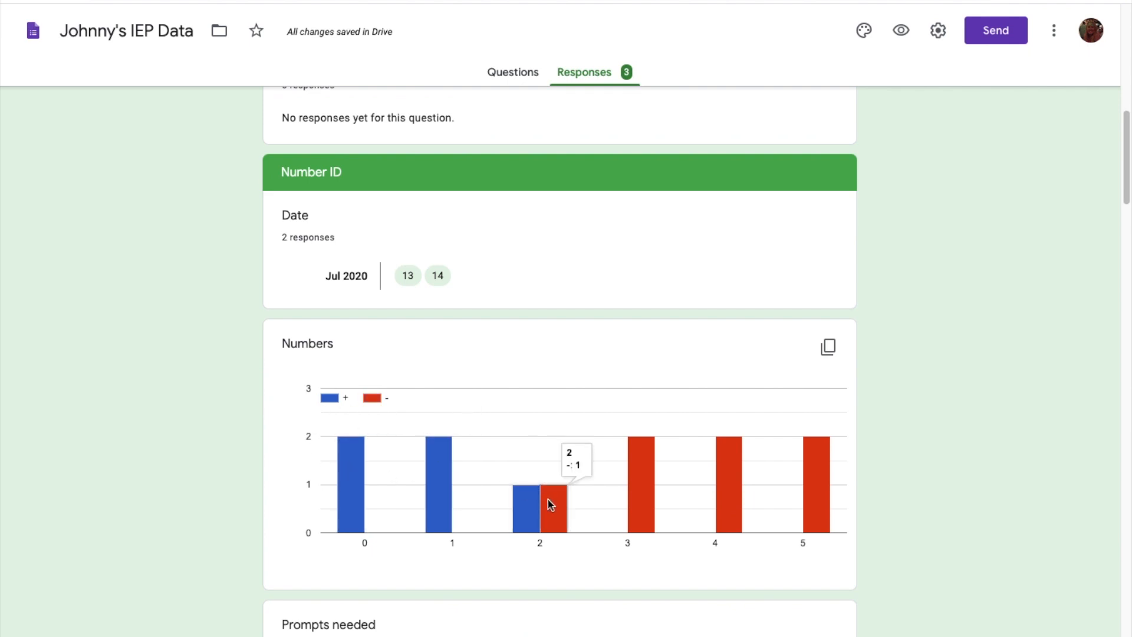
mouse_move(342, 524)
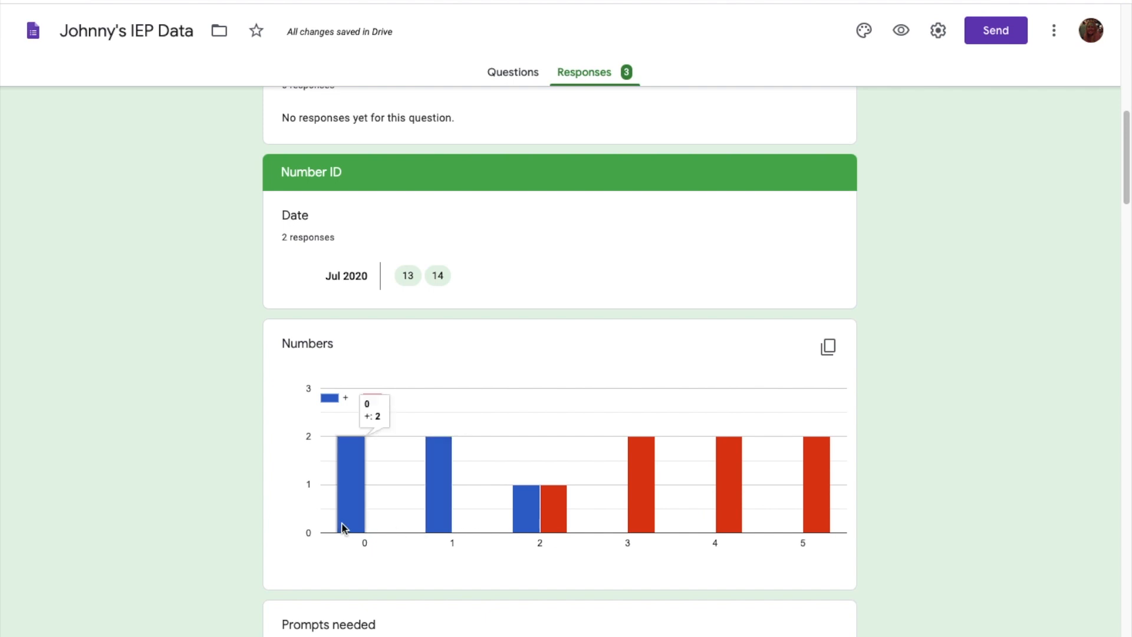
mouse_move(514, 502)
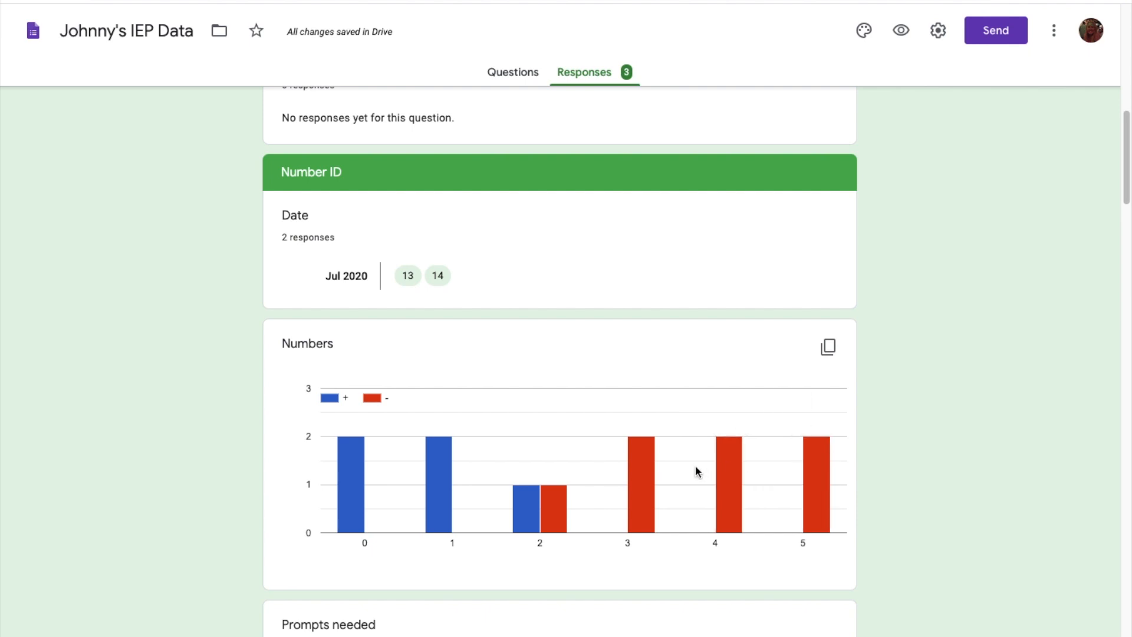
Step: Examine the Prompts needed and Time on task charts and the summaries of the ABC Data and Work Station Data sections
scroll(584, 334, down, 7)
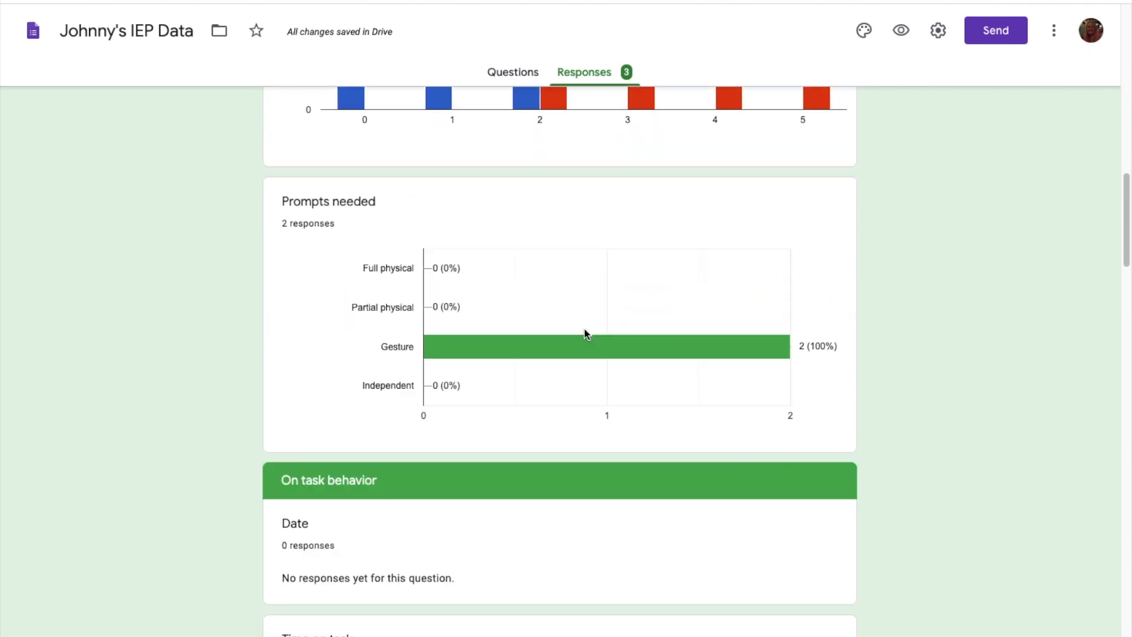
scroll(461, 333, down, 5)
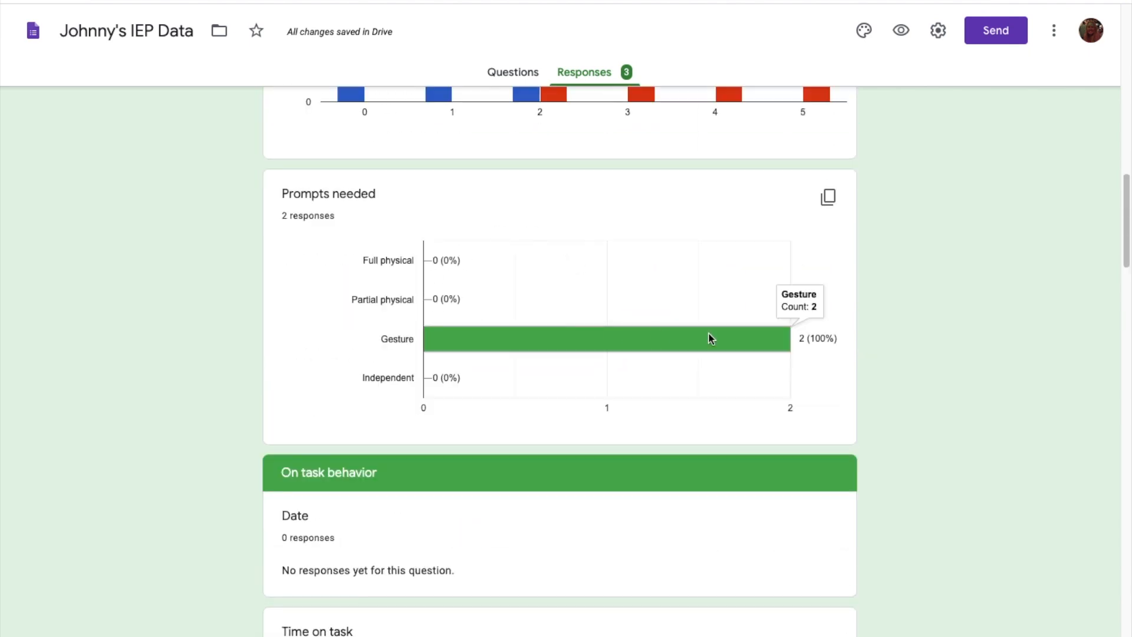
scroll(180, 349, down, 5)
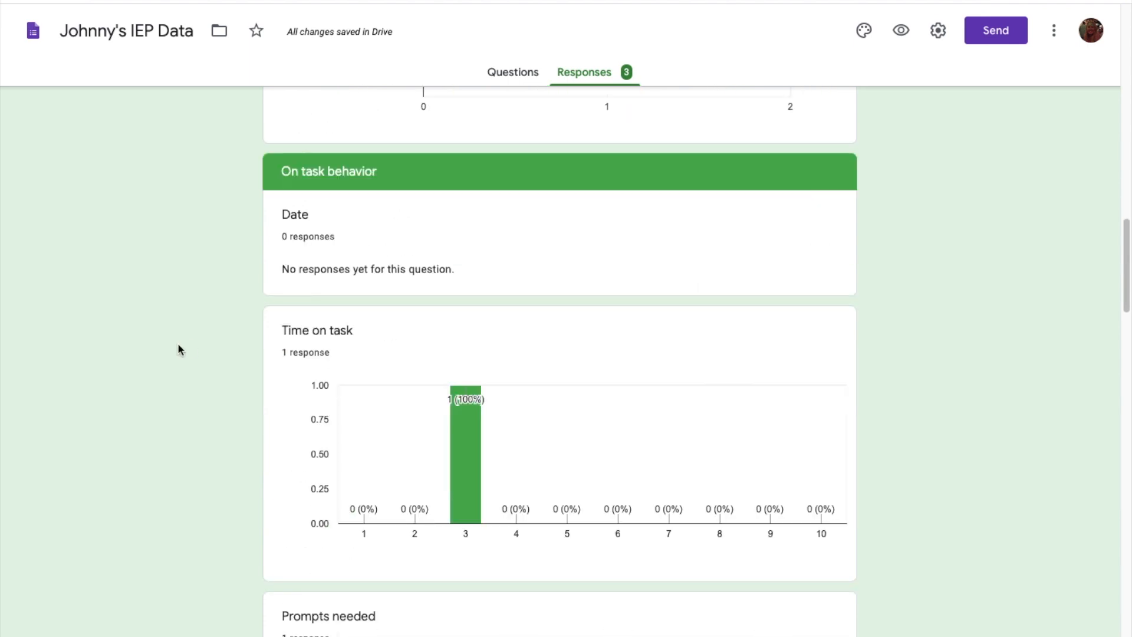
scroll(178, 349, down, 1)
mouse_move(462, 419)
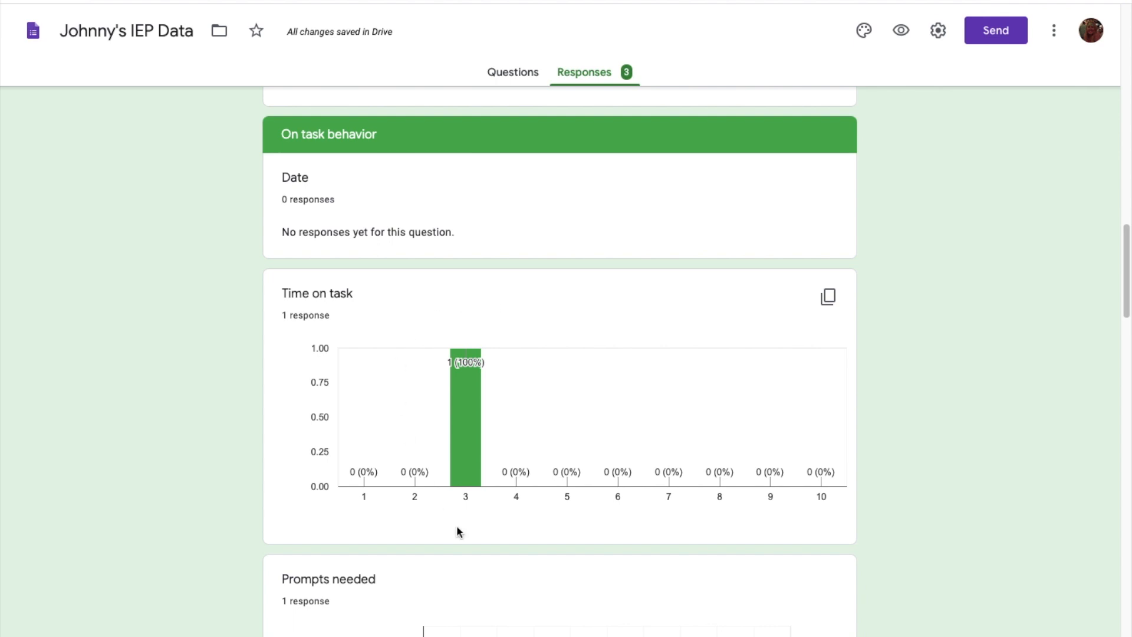
scroll(346, 457, down, 3)
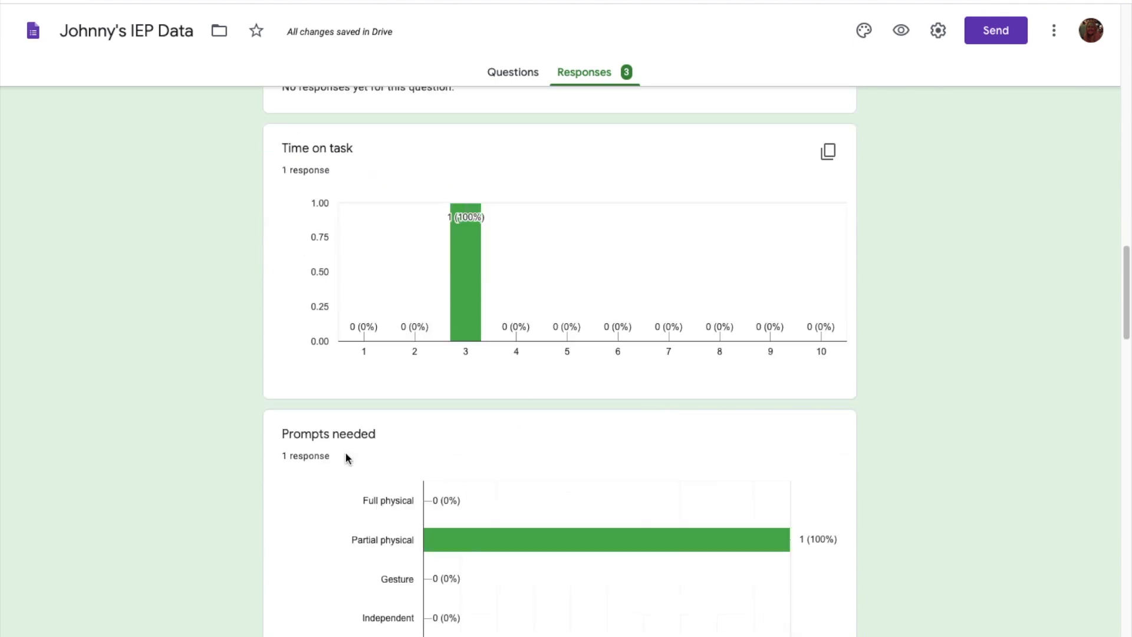
scroll(225, 495, down, 15)
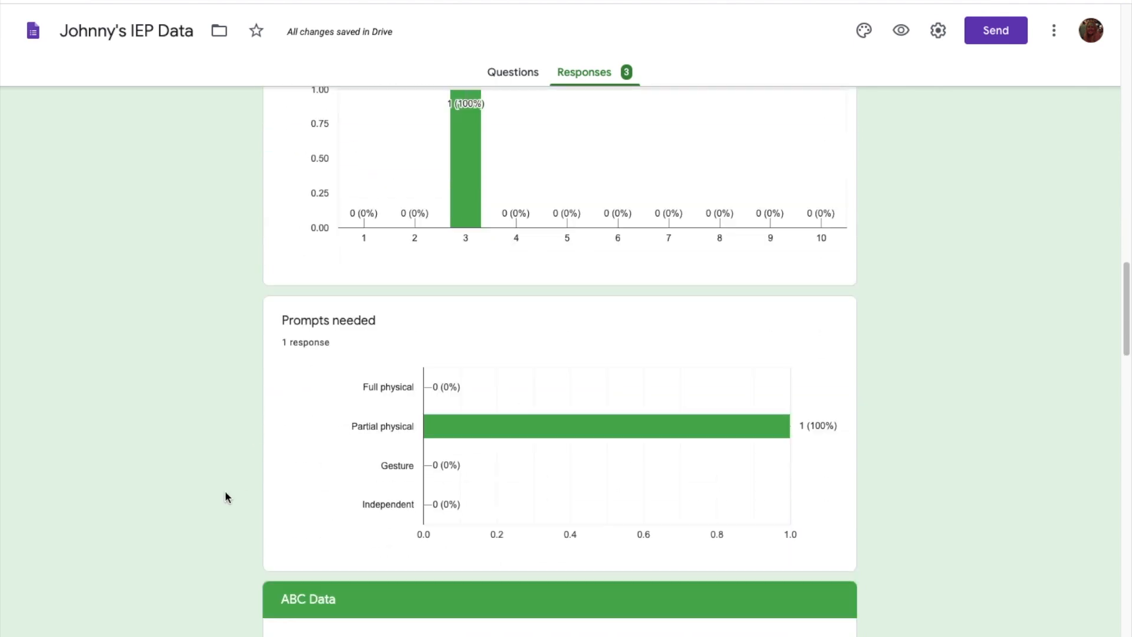
scroll(225, 492, down, 17)
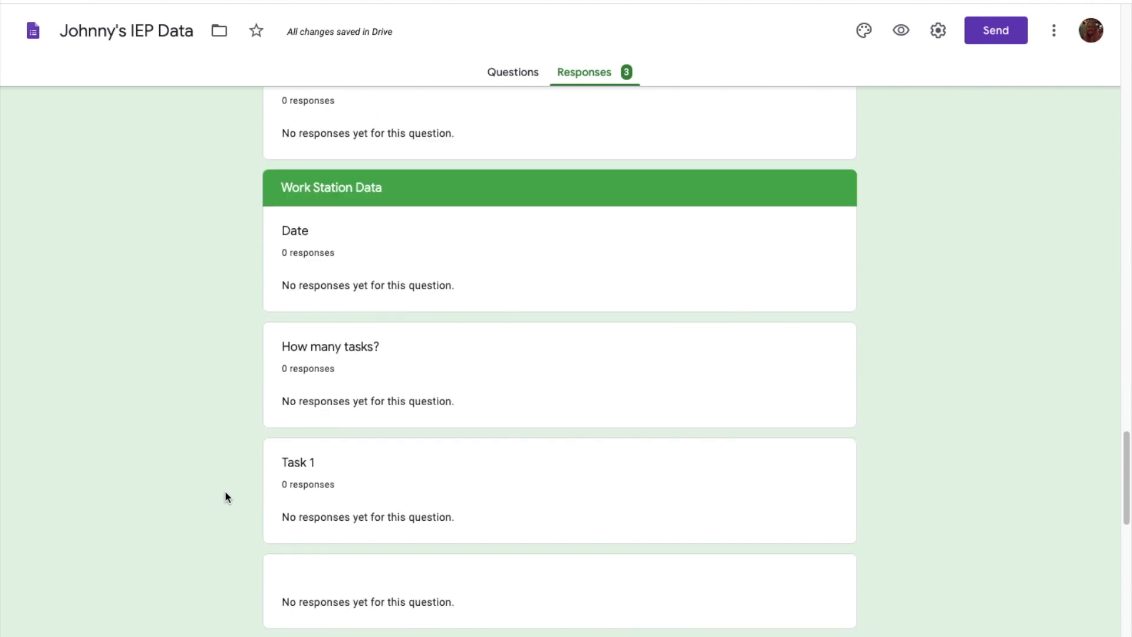
scroll(224, 497, down, 5)
scroll(225, 496, up, 20)
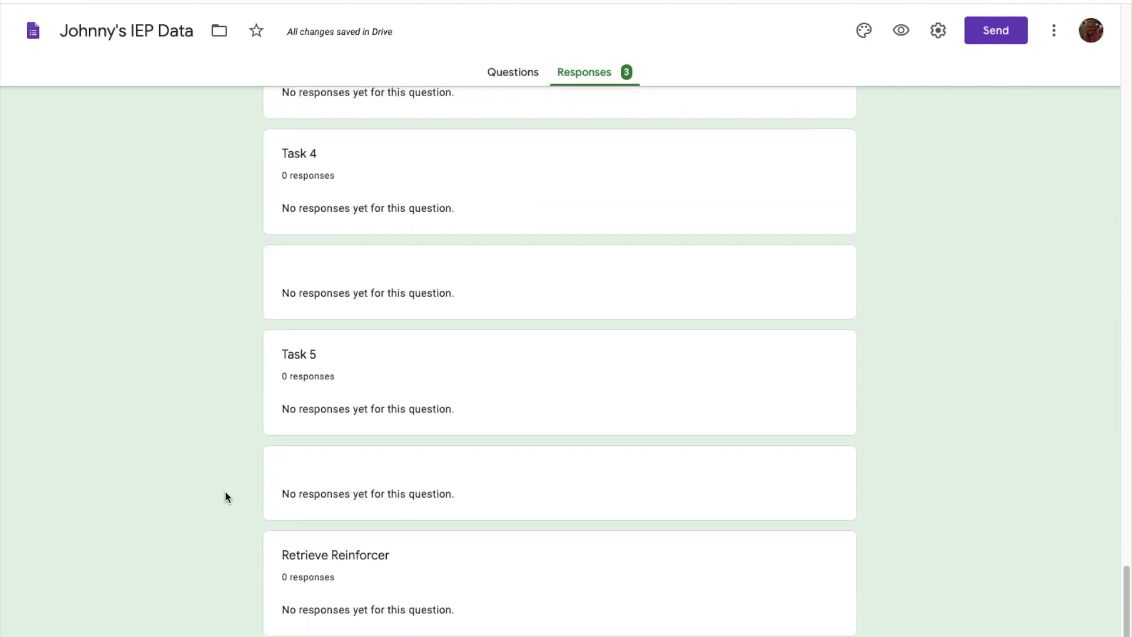
scroll(723, 264, up, 20)
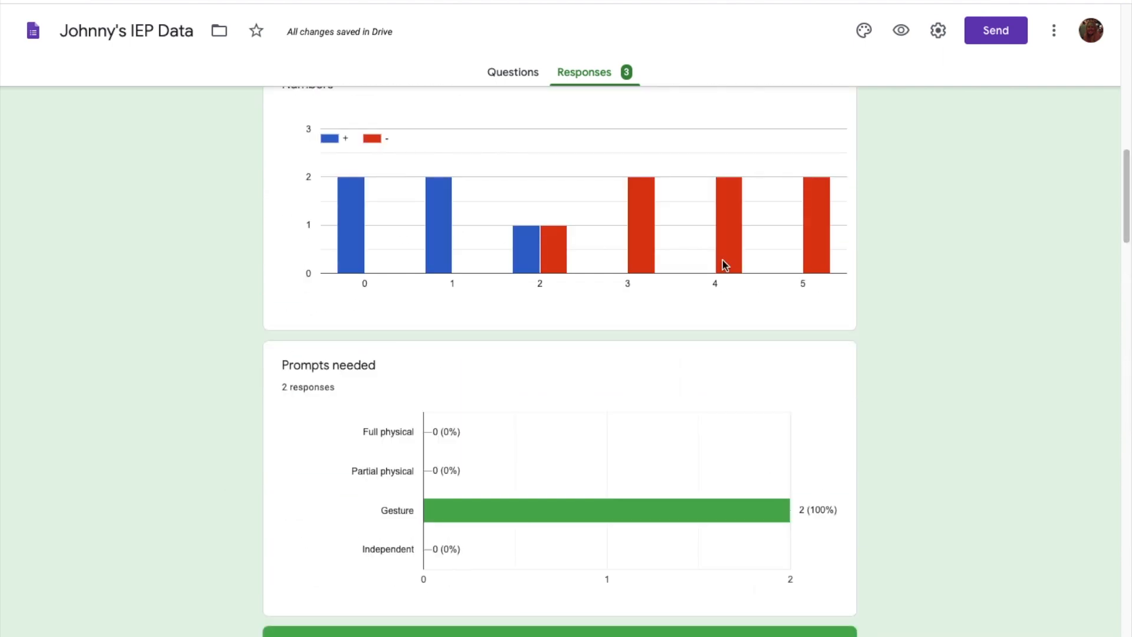
scroll(707, 303, up, 8)
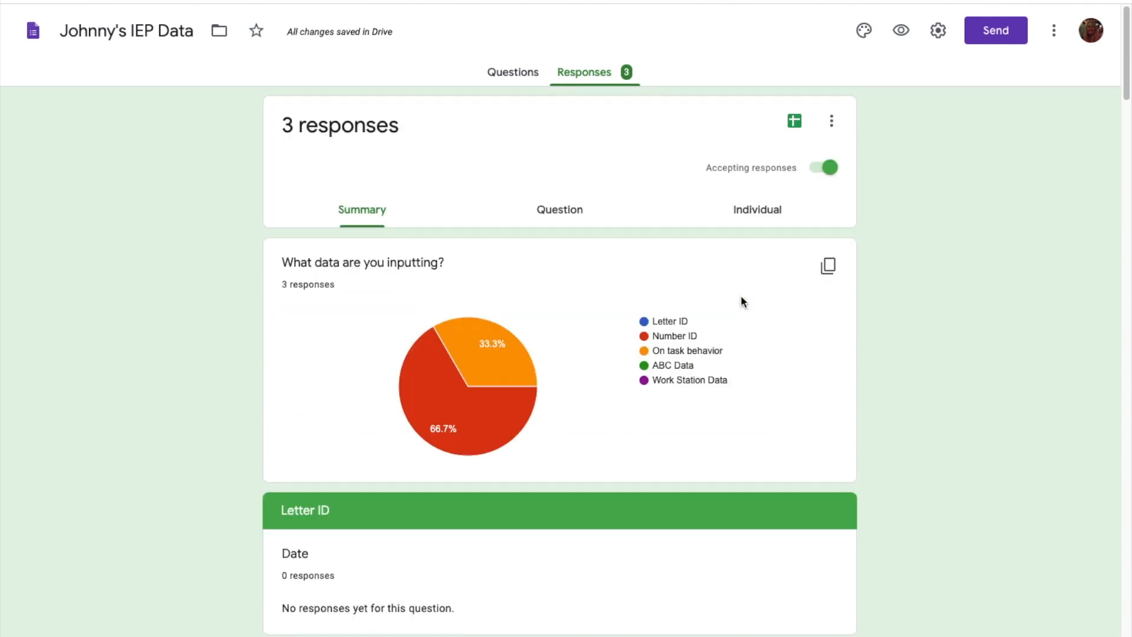